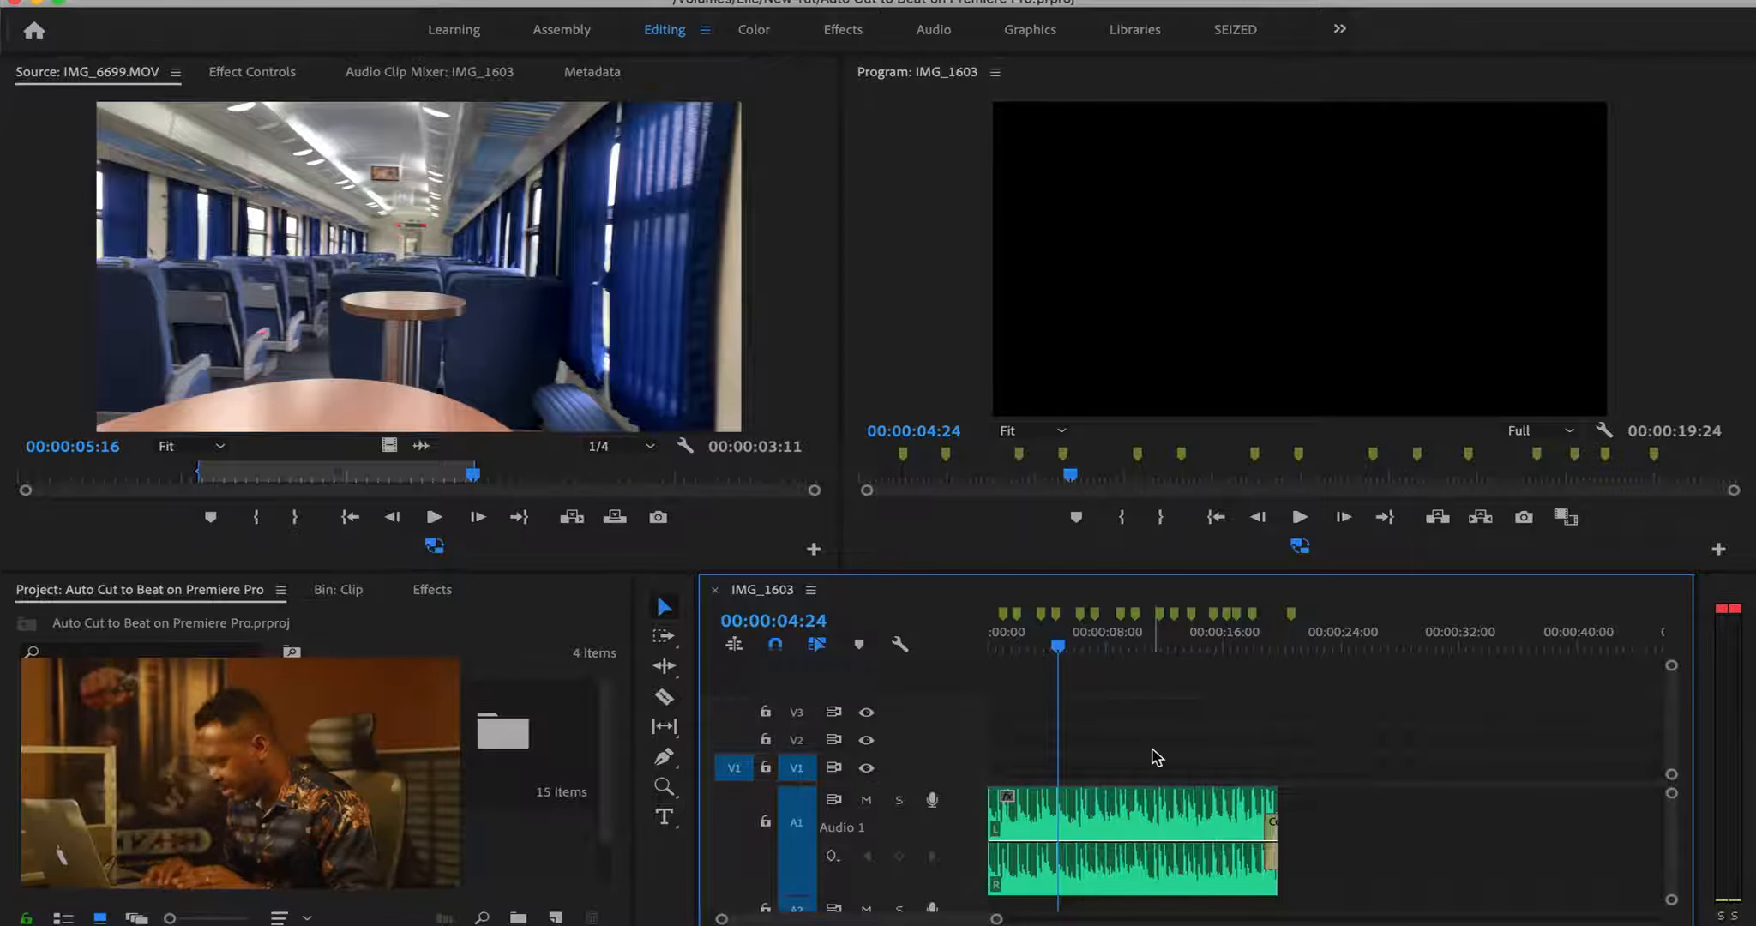
# Step: Clear all markers from the IMG_1603 sequence
pyautogui.moveTo(999, 641); pyautogui.dragTo(1331, 617)
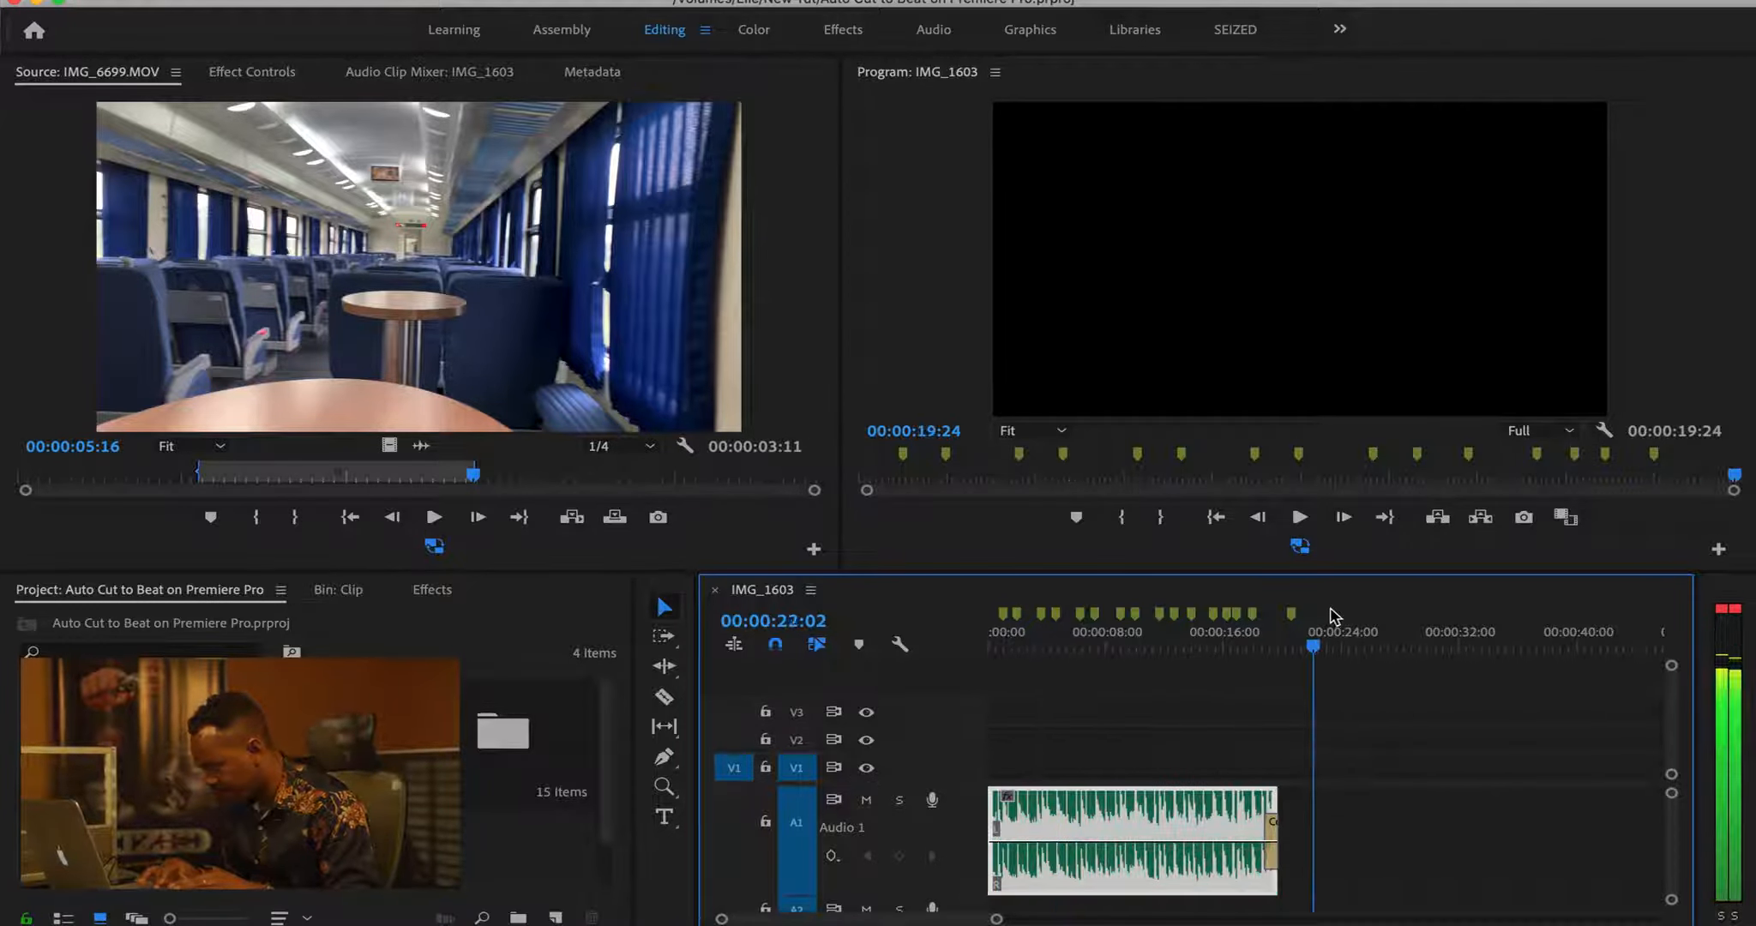
pyautogui.click(1004, 620)
pyautogui.rightClick(1004, 621)
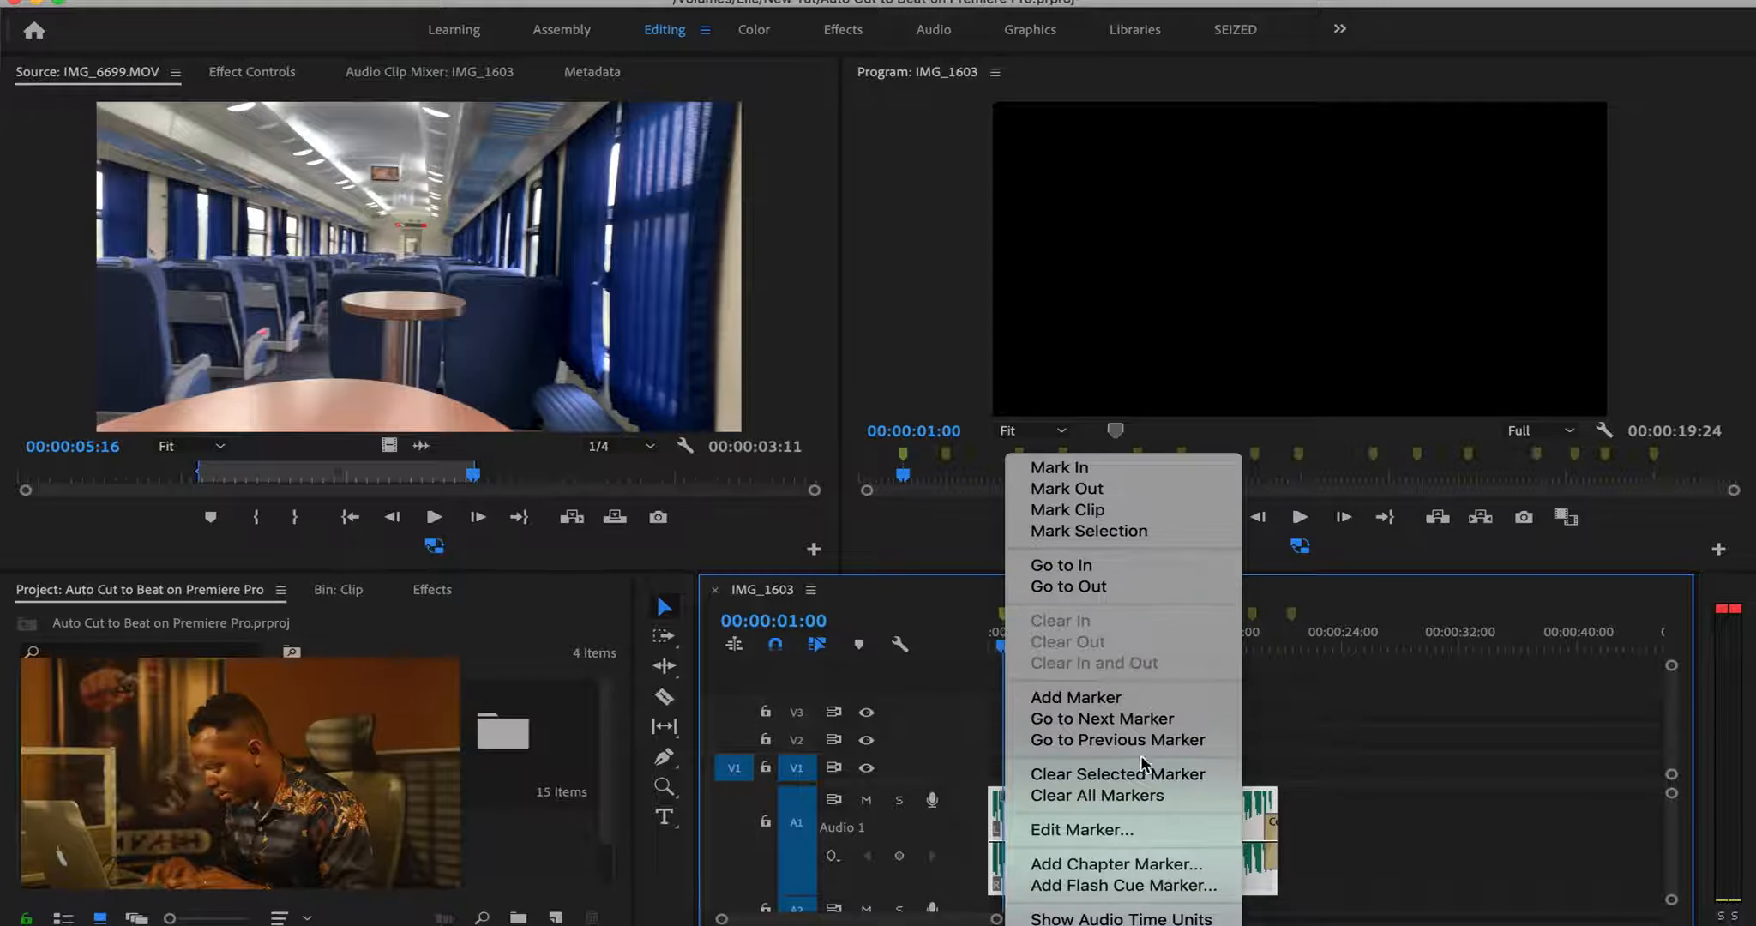
pyautogui.click(1154, 797)
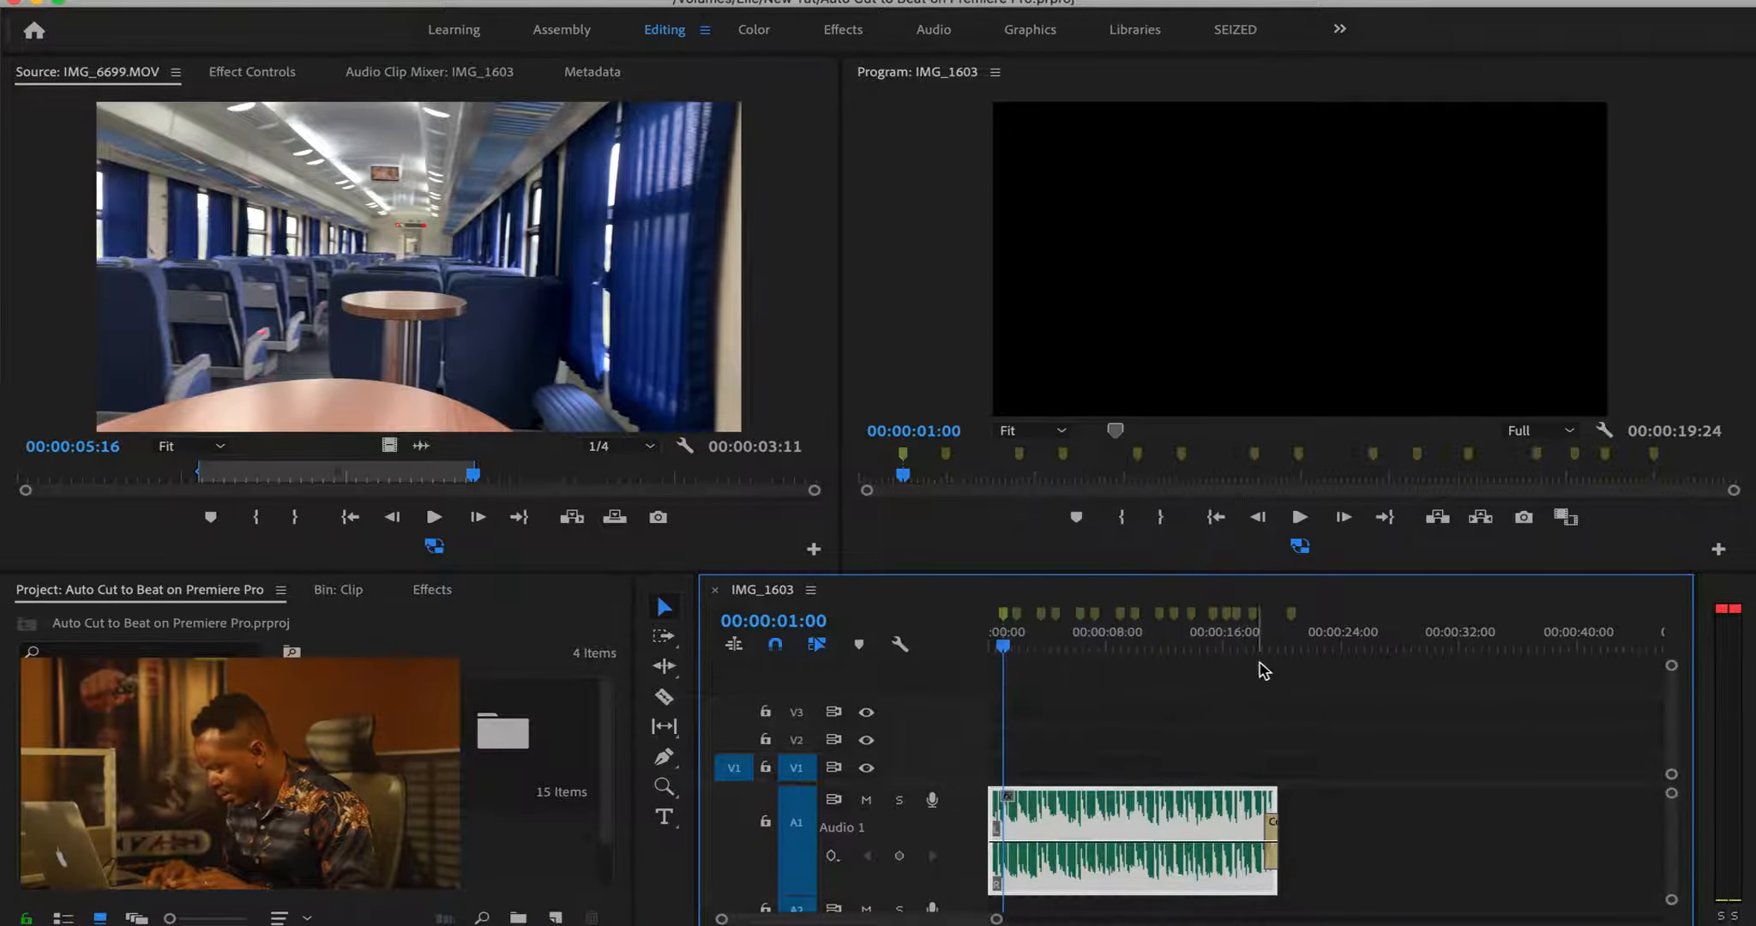
pyautogui.moveTo(1015, 647); pyautogui.dragTo(1055, 645)
pyautogui.rightClick(1094, 642)
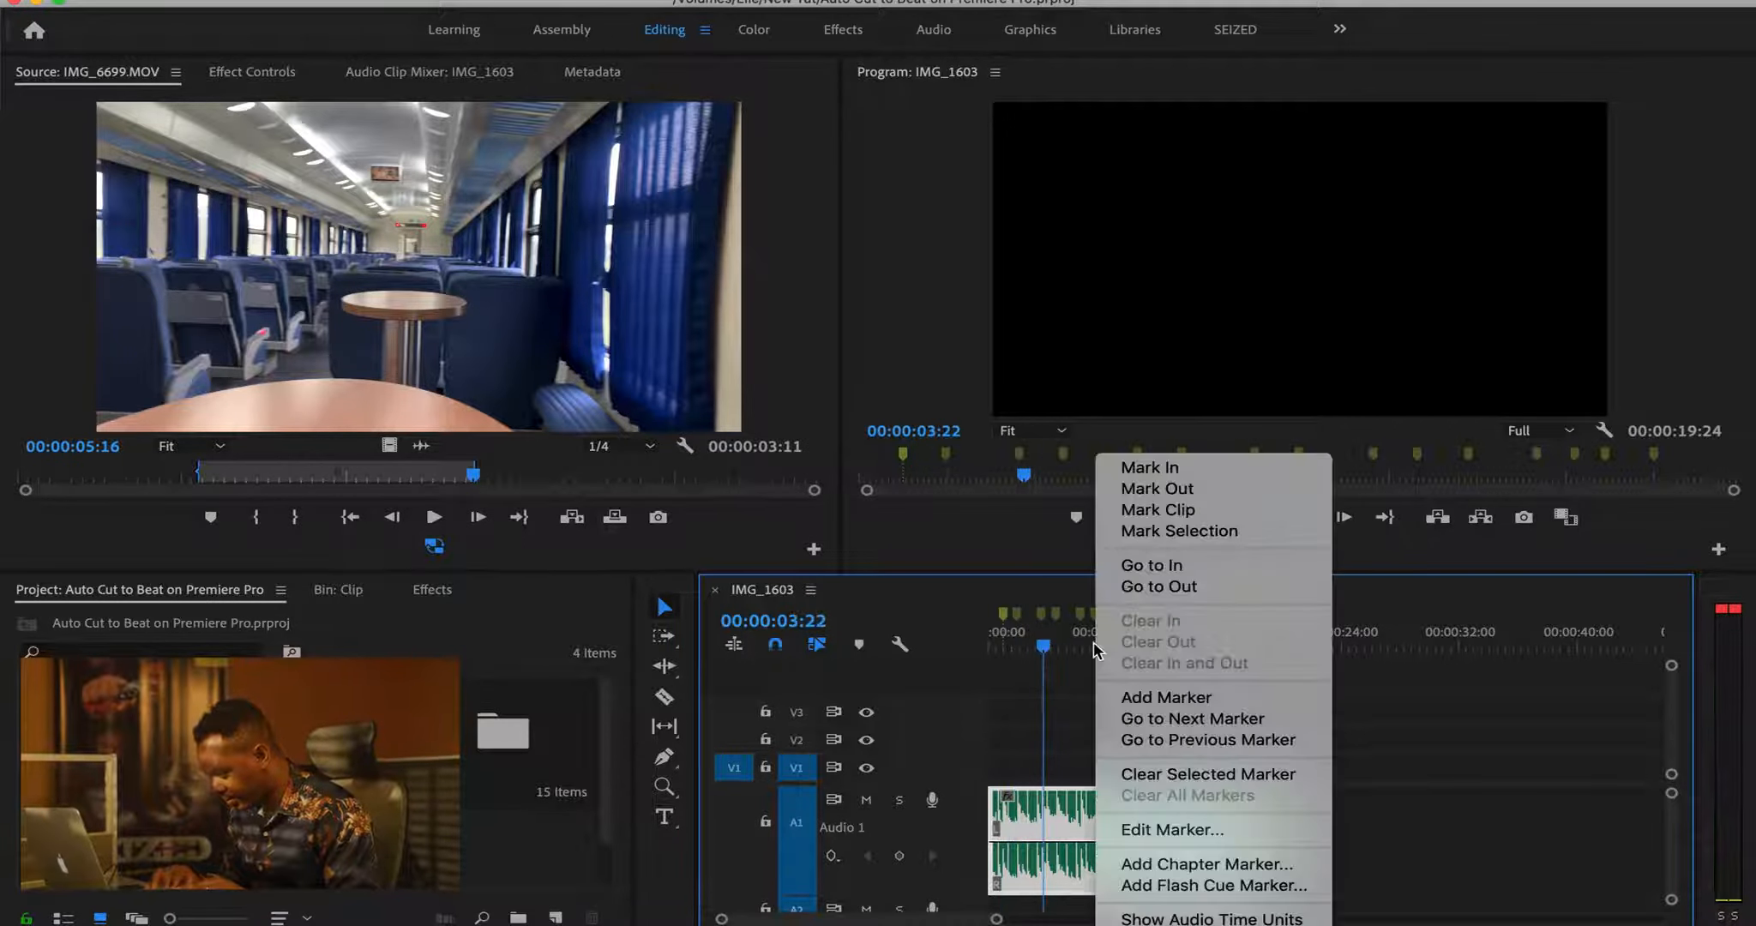
pyautogui.click(1195, 775)
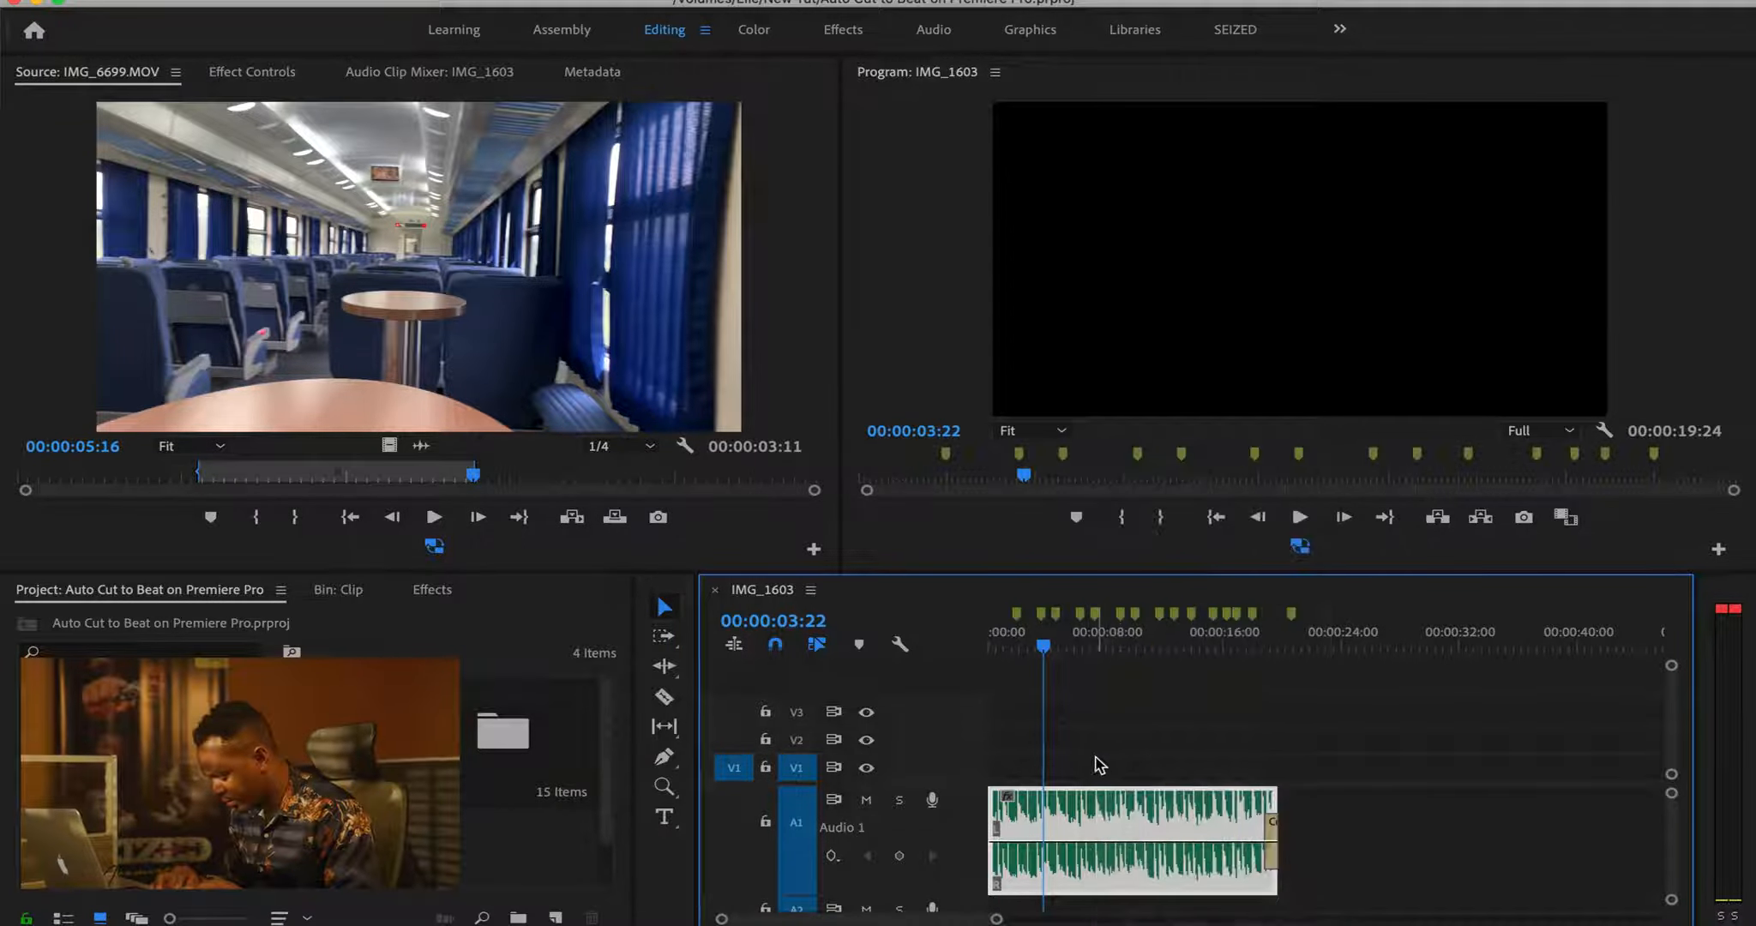
pyautogui.rightClick(1094, 649)
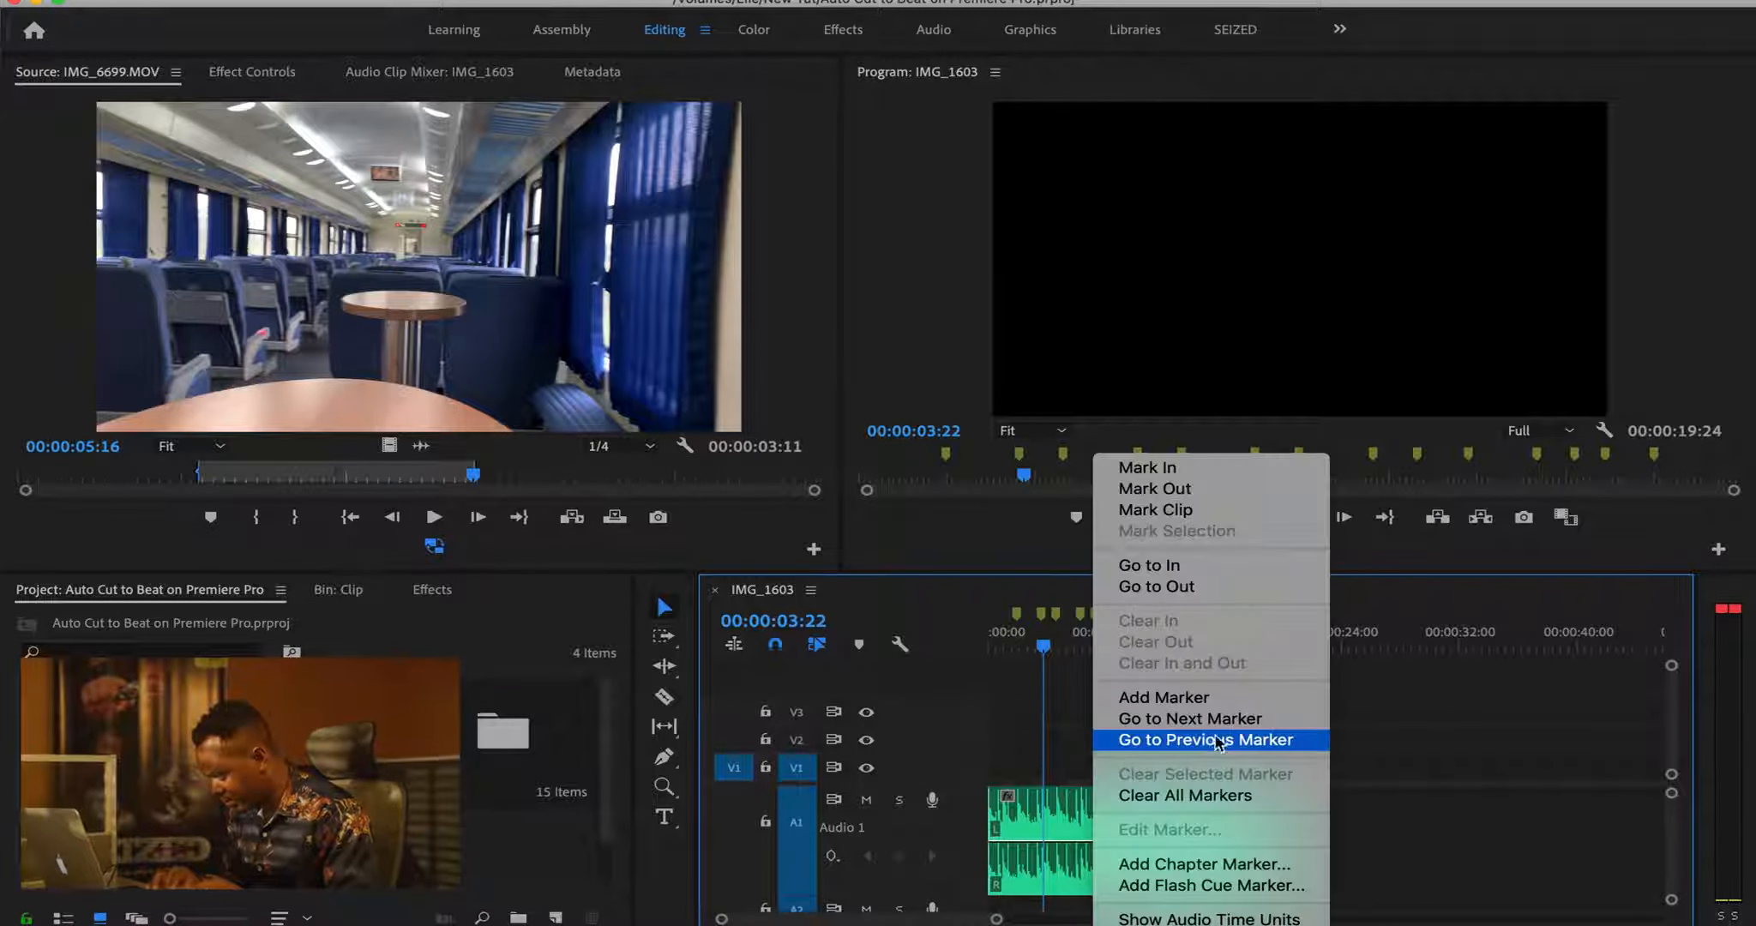
pyautogui.click(1214, 796)
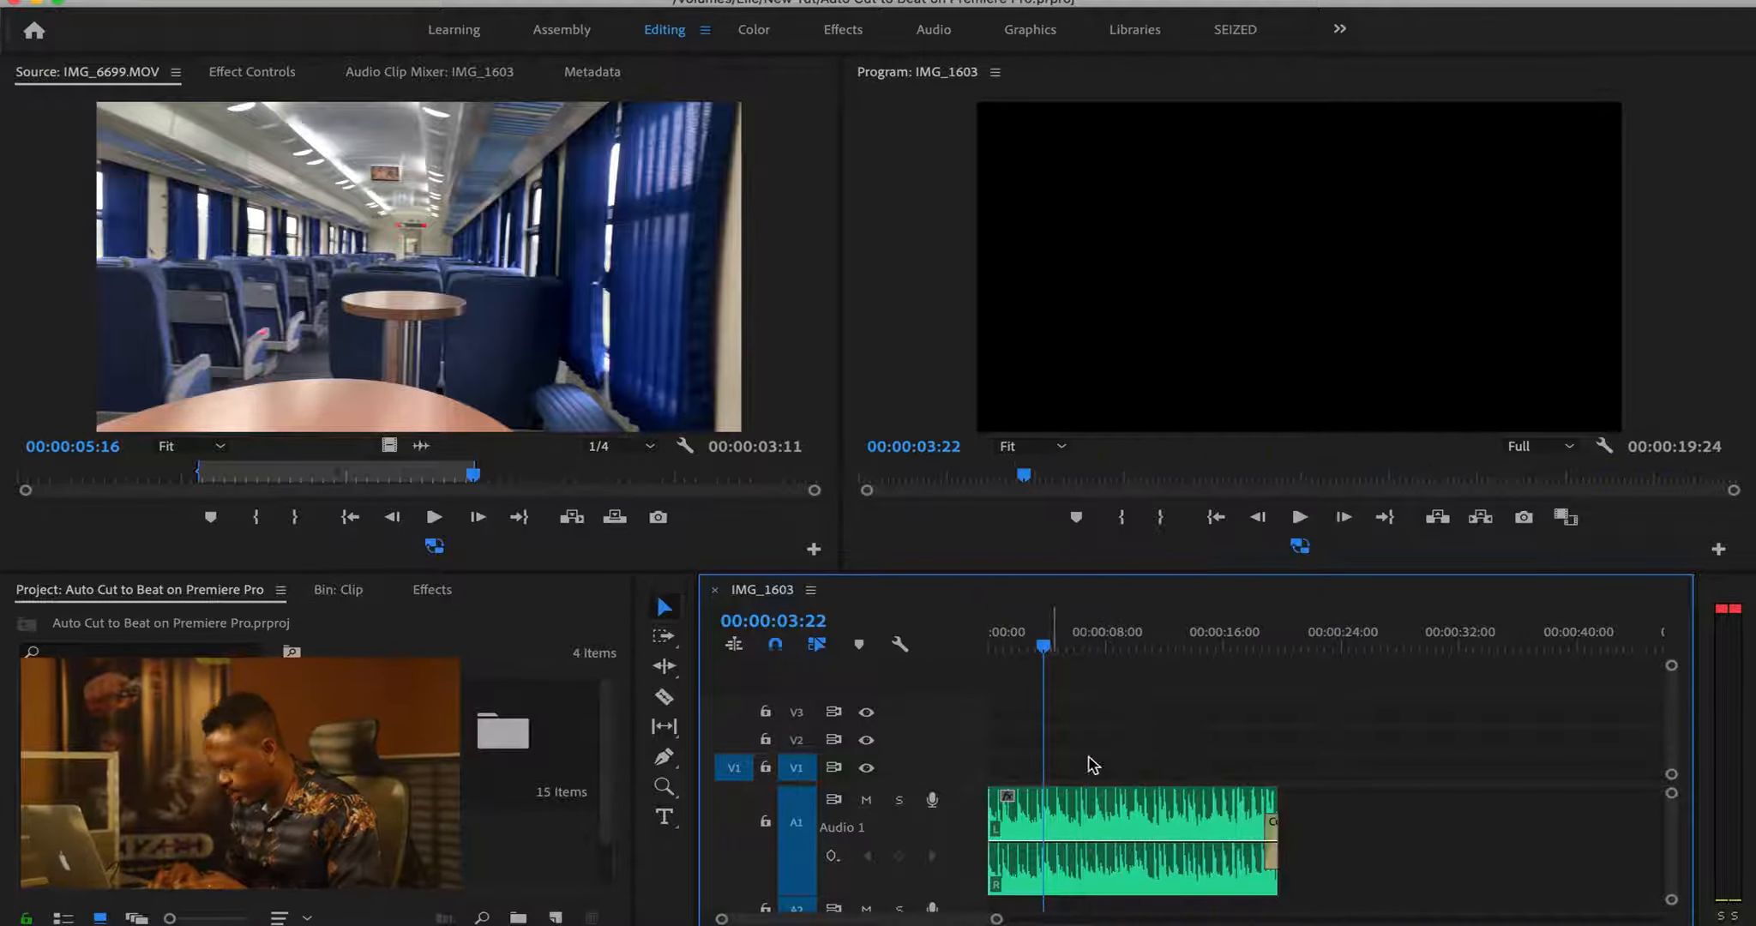
# Step: Play the opening of the IMG_1603 sequence from the start to listen to the beat
pyautogui.press('Home')
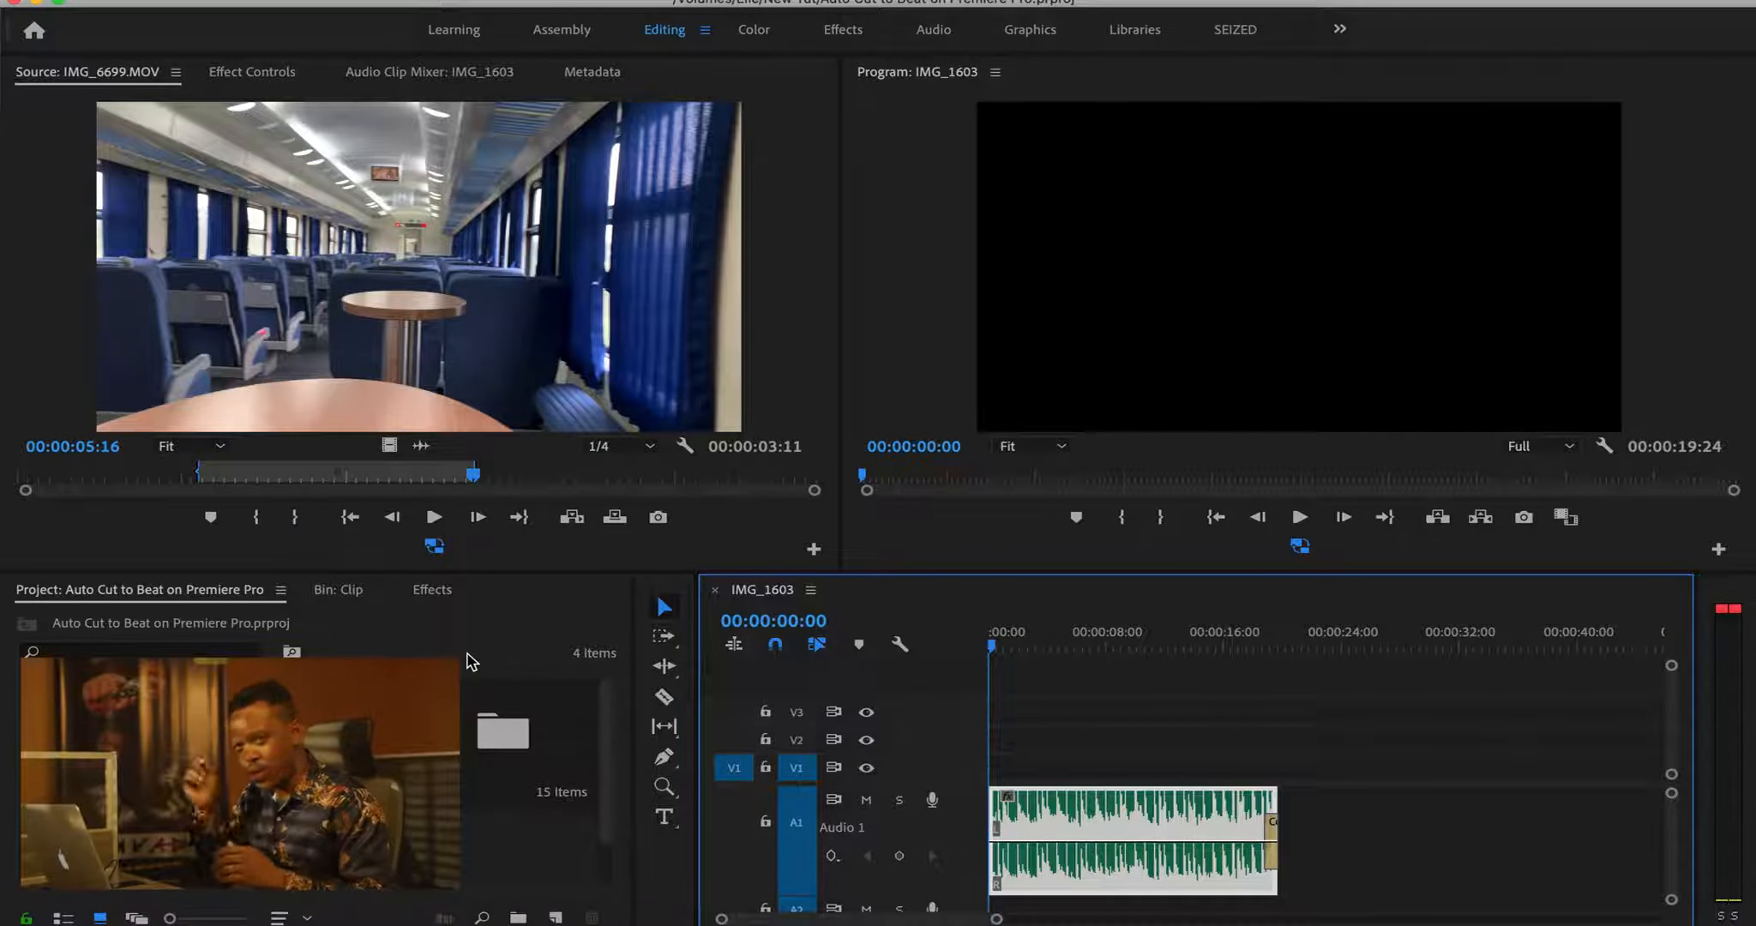
pyautogui.press('space')
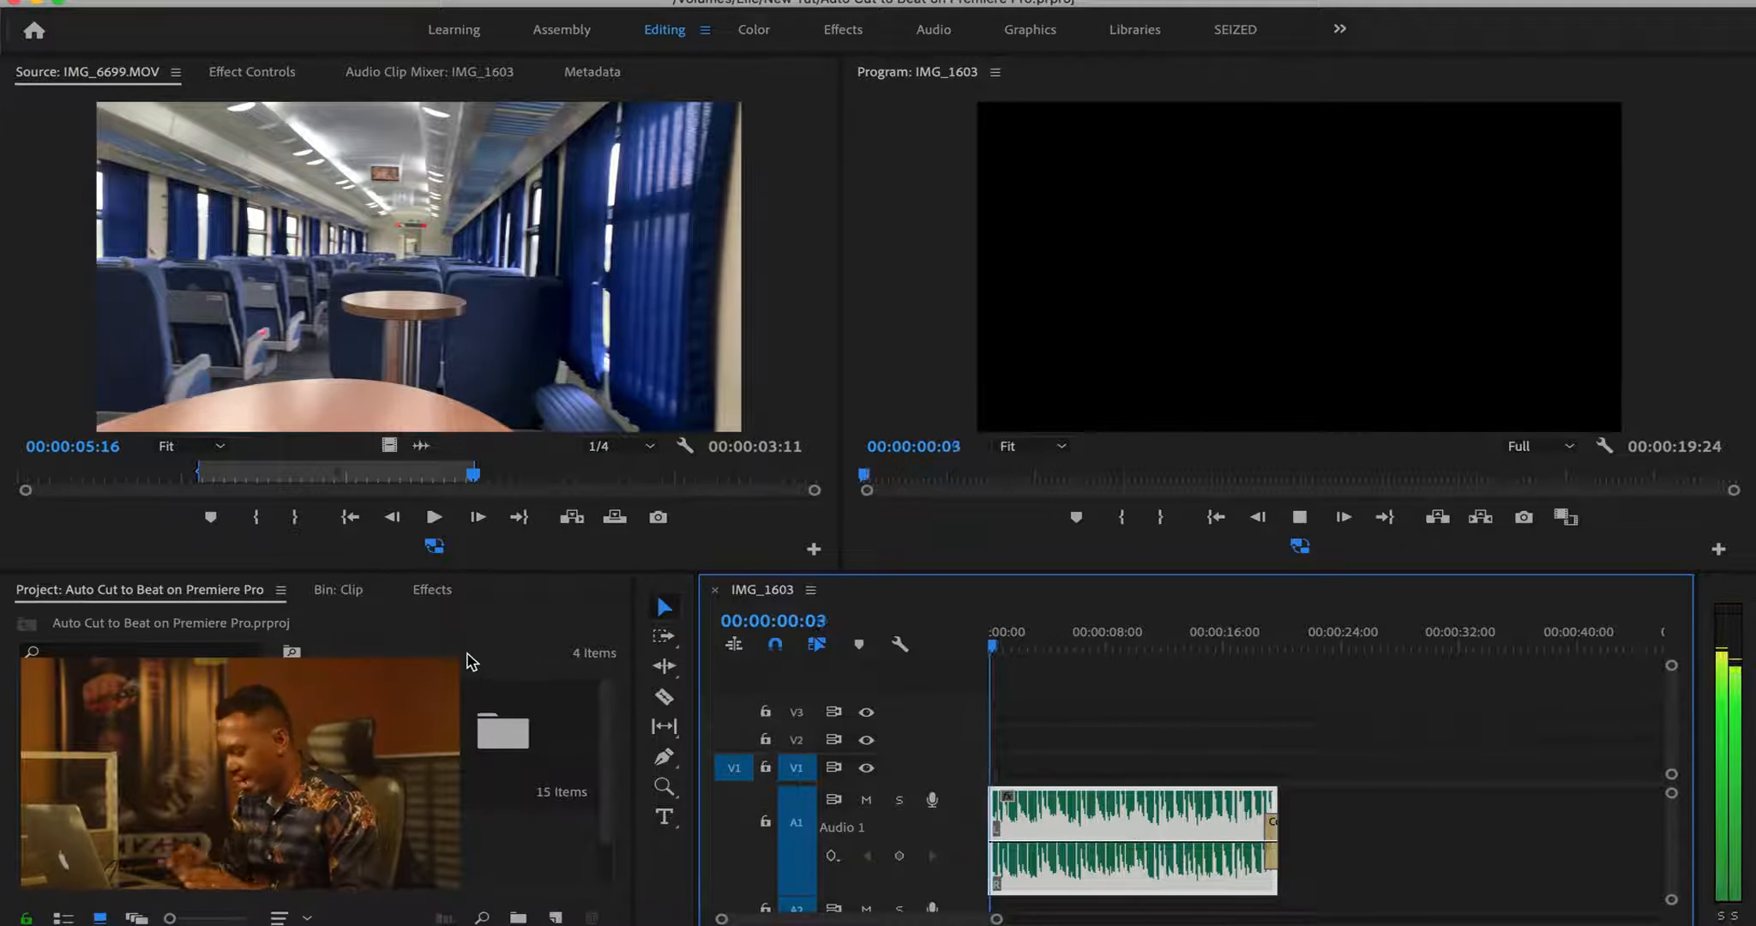
pyautogui.press('space')
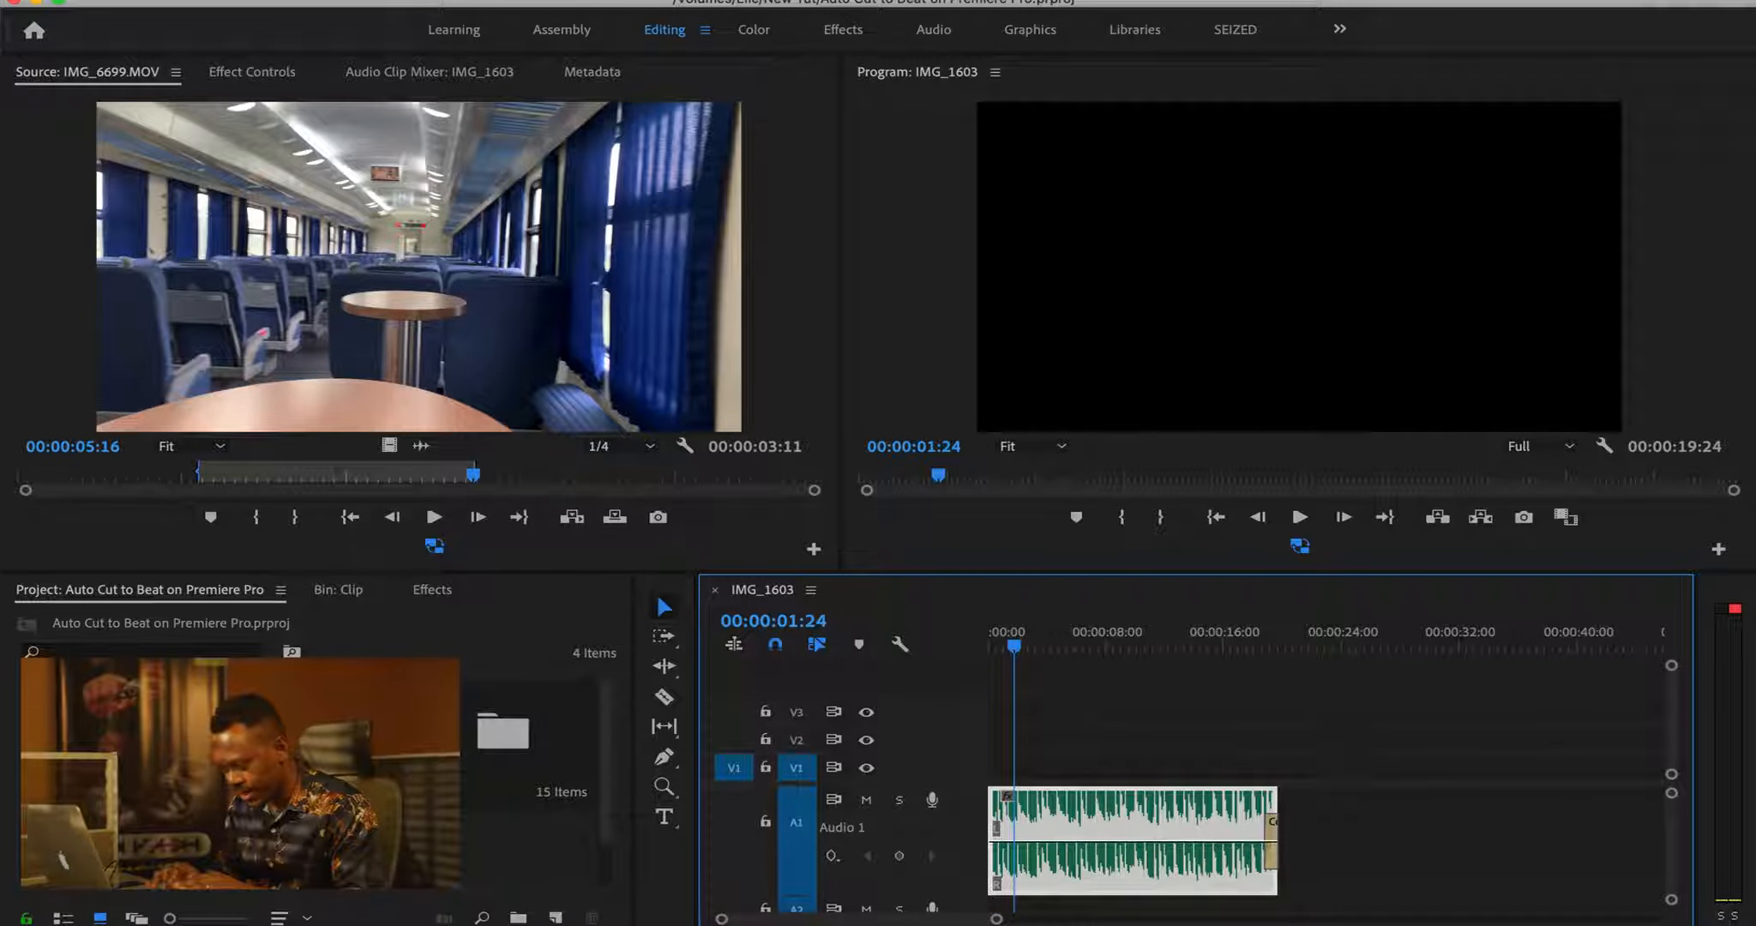
# Step: Open the Clip bin and mark IMG_8096.MOV with an In point at 00:00:03:24 and an Out point at 00:00:09:05
pyautogui.doubleClick(515, 742)
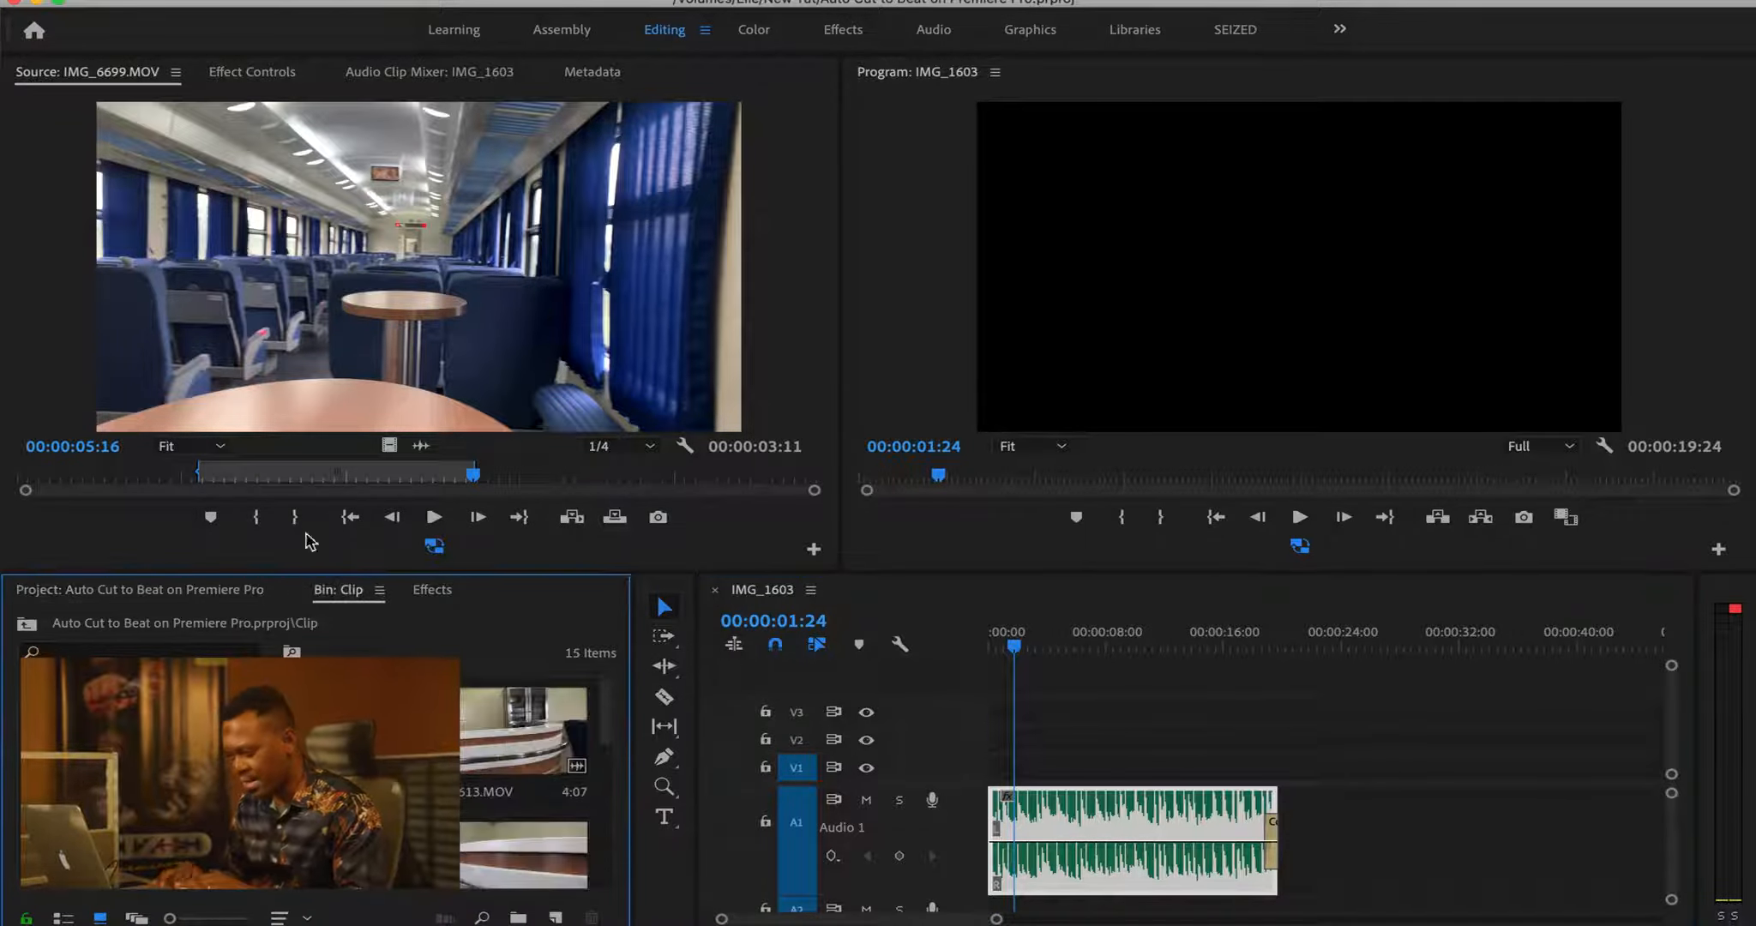
pyautogui.press('`')
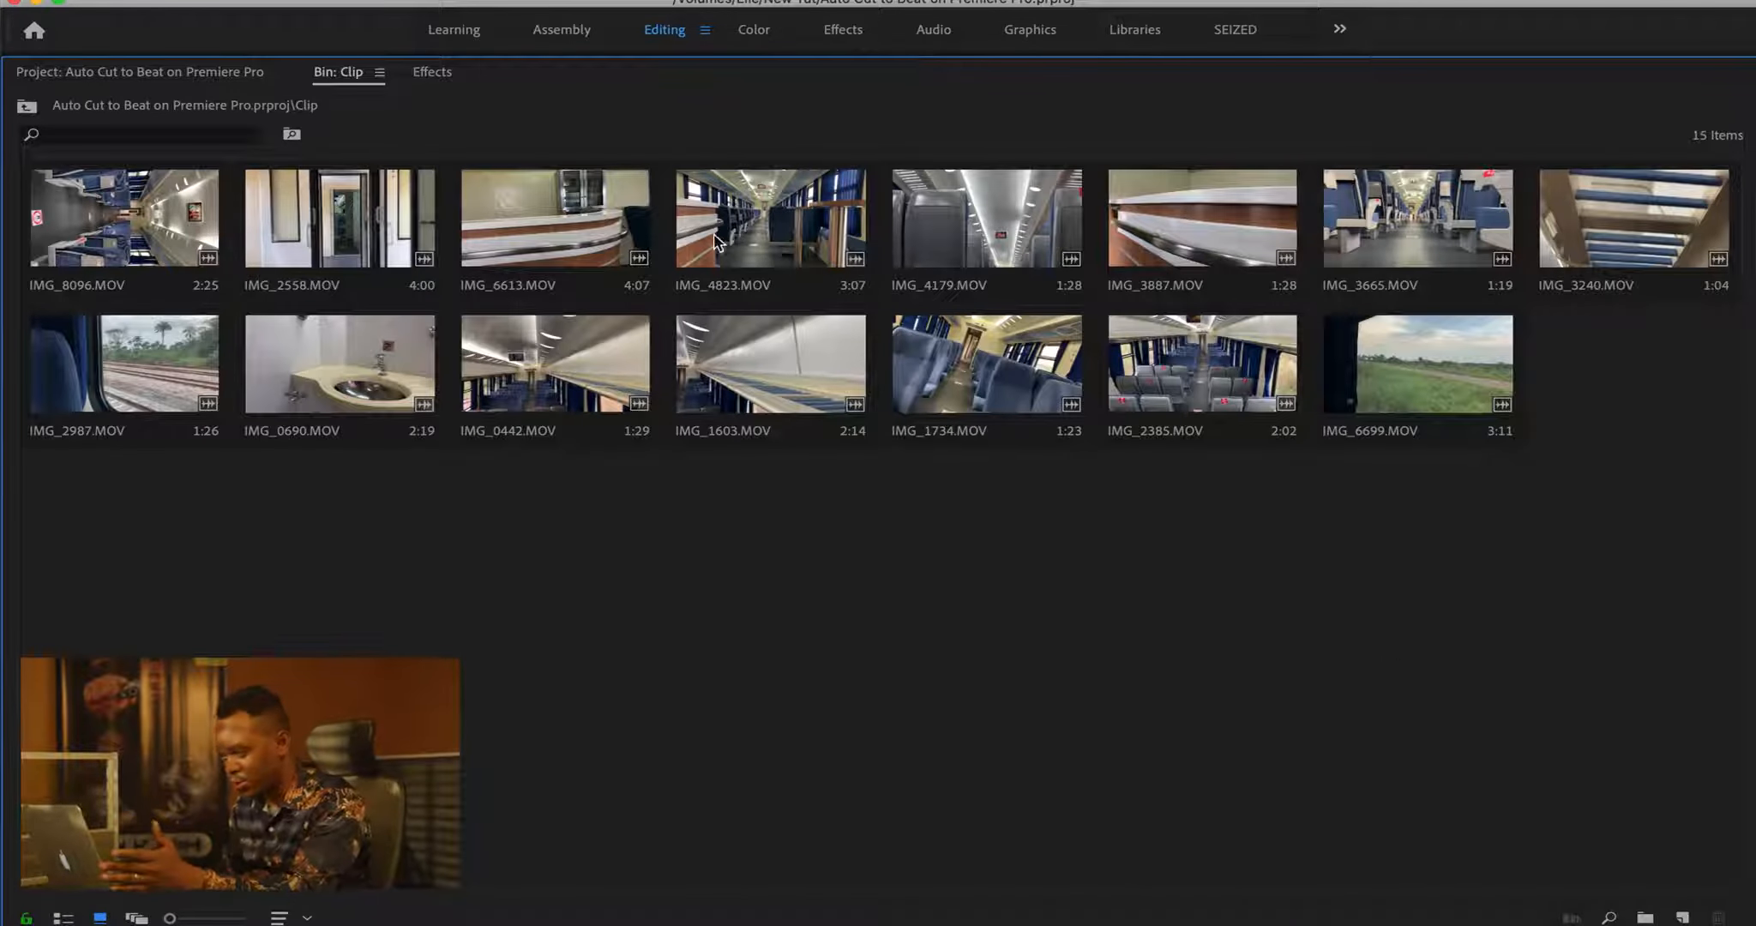
pyautogui.click(113, 233)
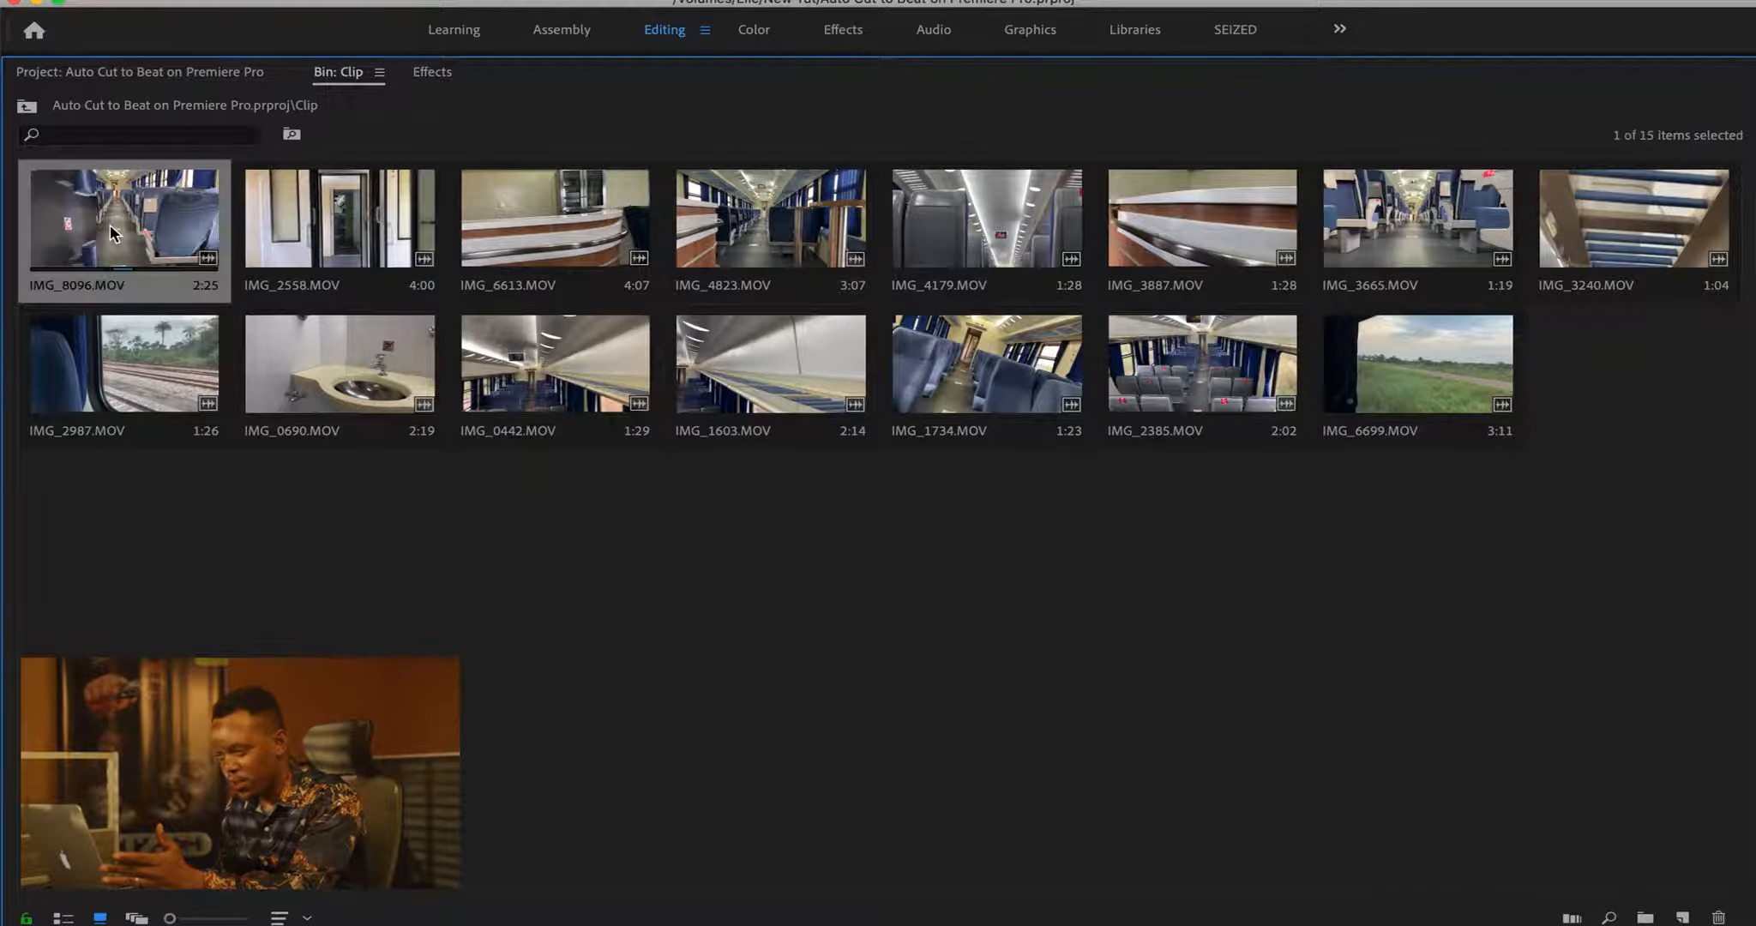
pyautogui.doubleClick(113, 233)
pyautogui.moveTo(208, 478); pyautogui.dragTo(174, 479)
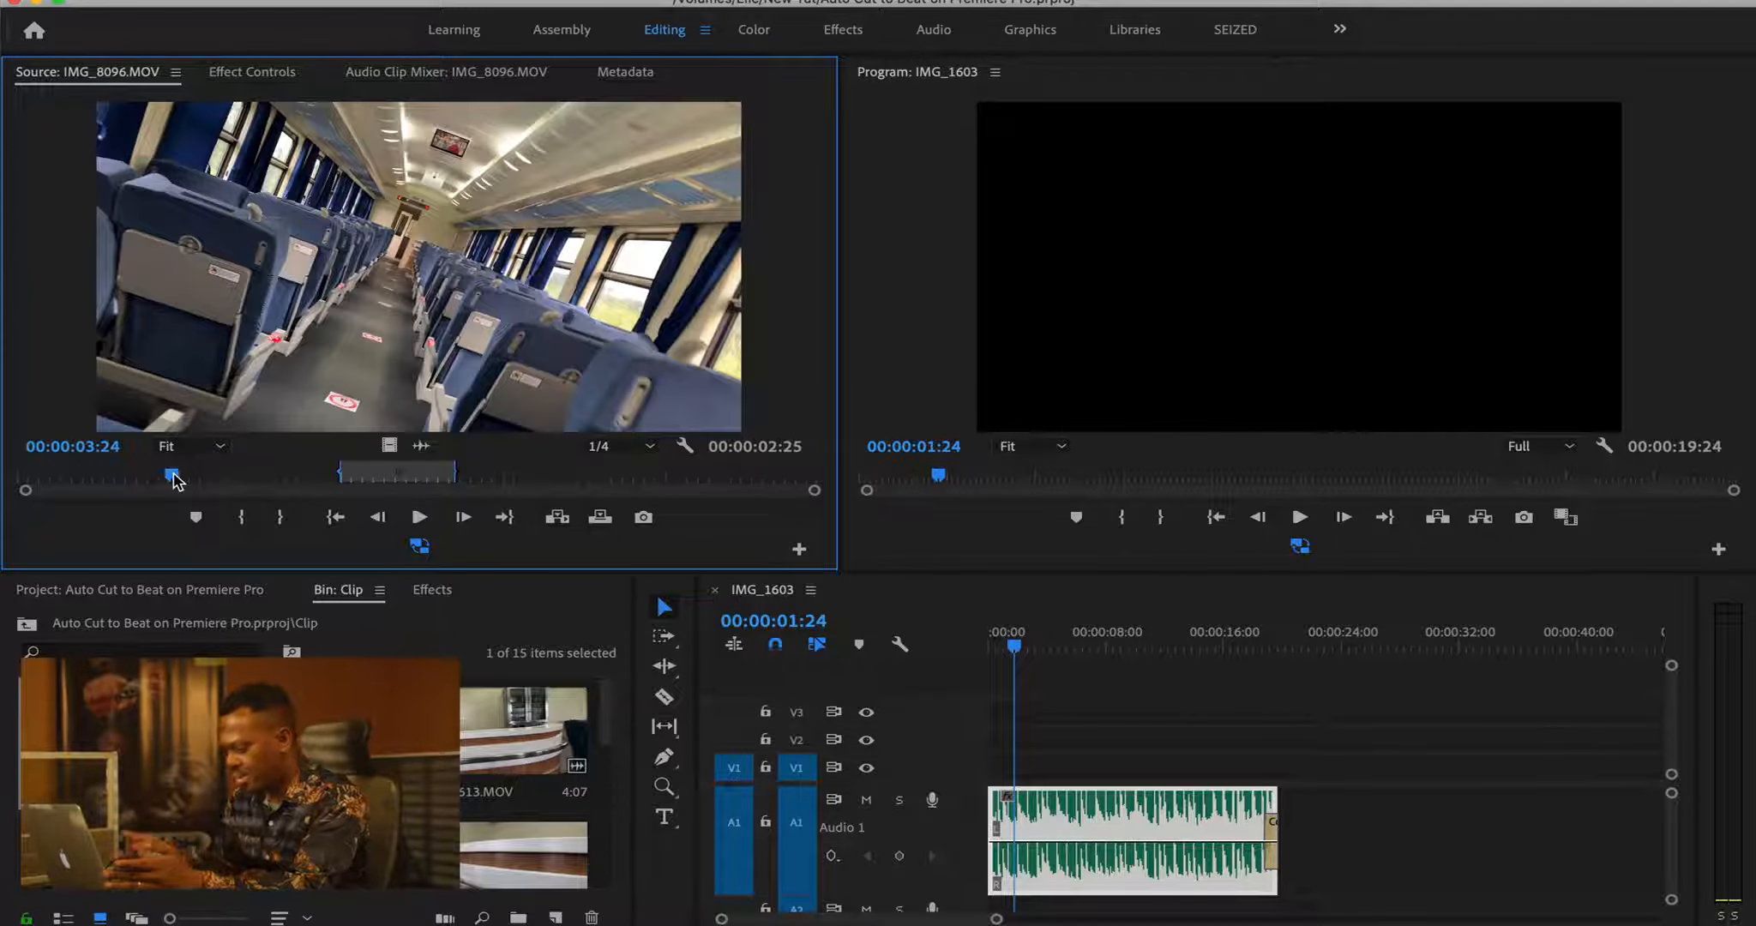
pyautogui.press('i')
pyautogui.moveTo(314, 479); pyautogui.dragTo(391, 478)
pyautogui.press('o')
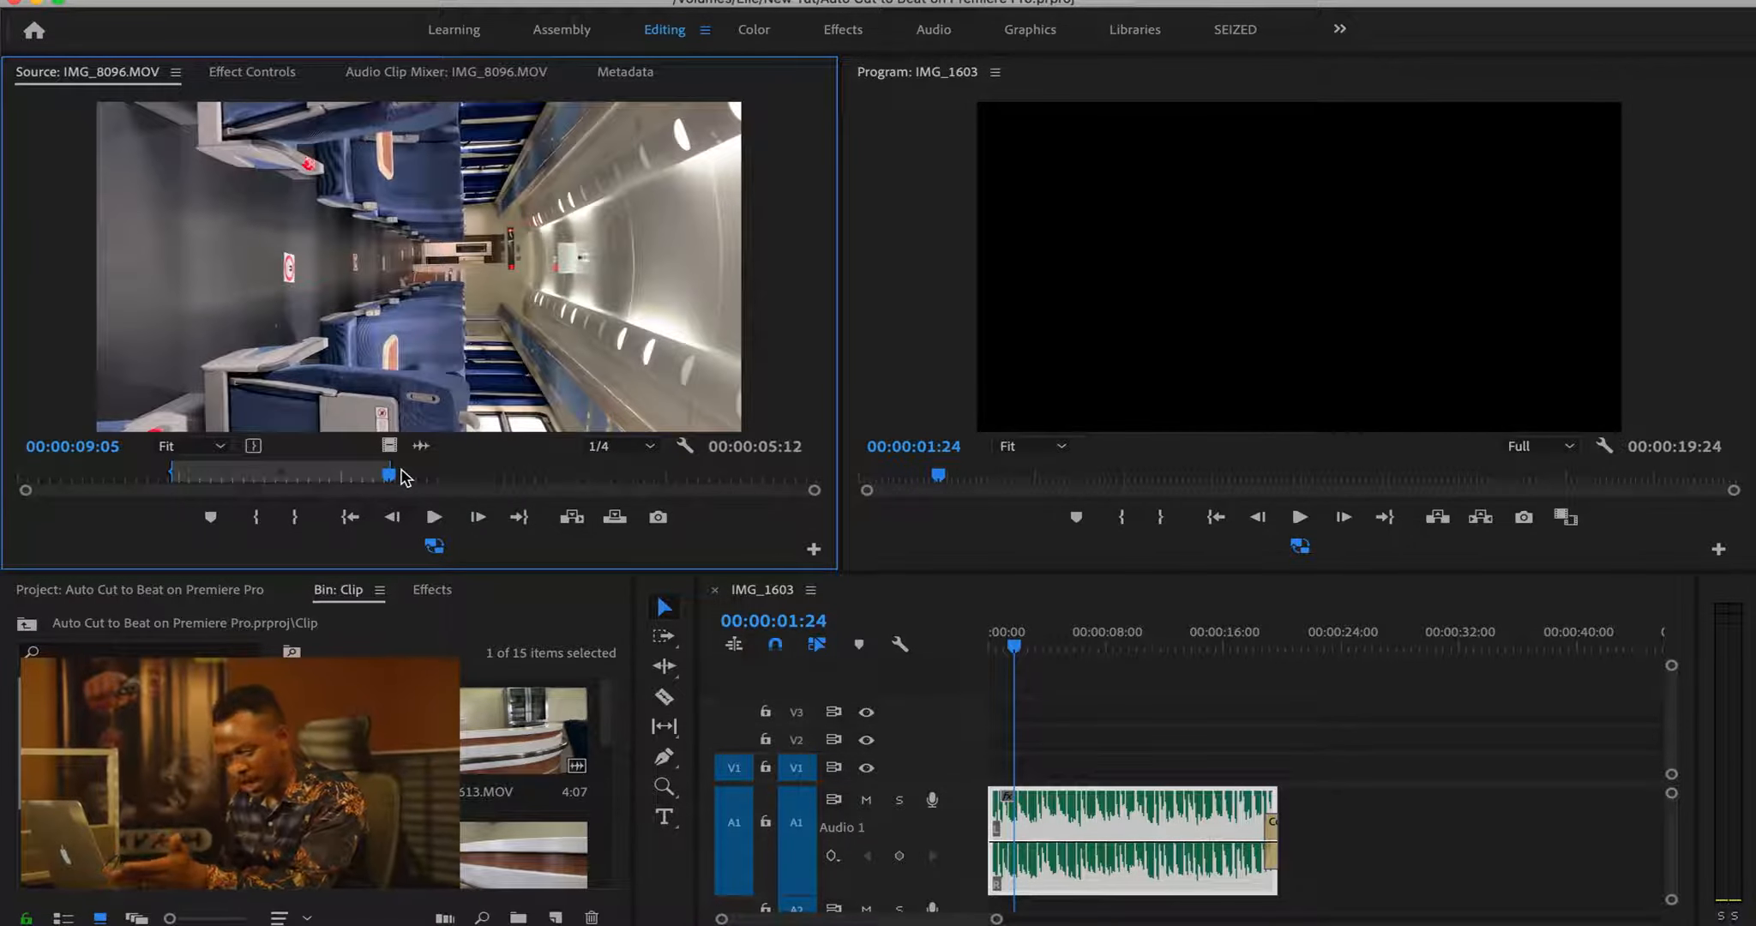
# Step: Mark IMG_2558.MOV with an In point at 00:01:20:24 and an Out point at 00:01:59:29
pyautogui.doubleClick(240, 740)
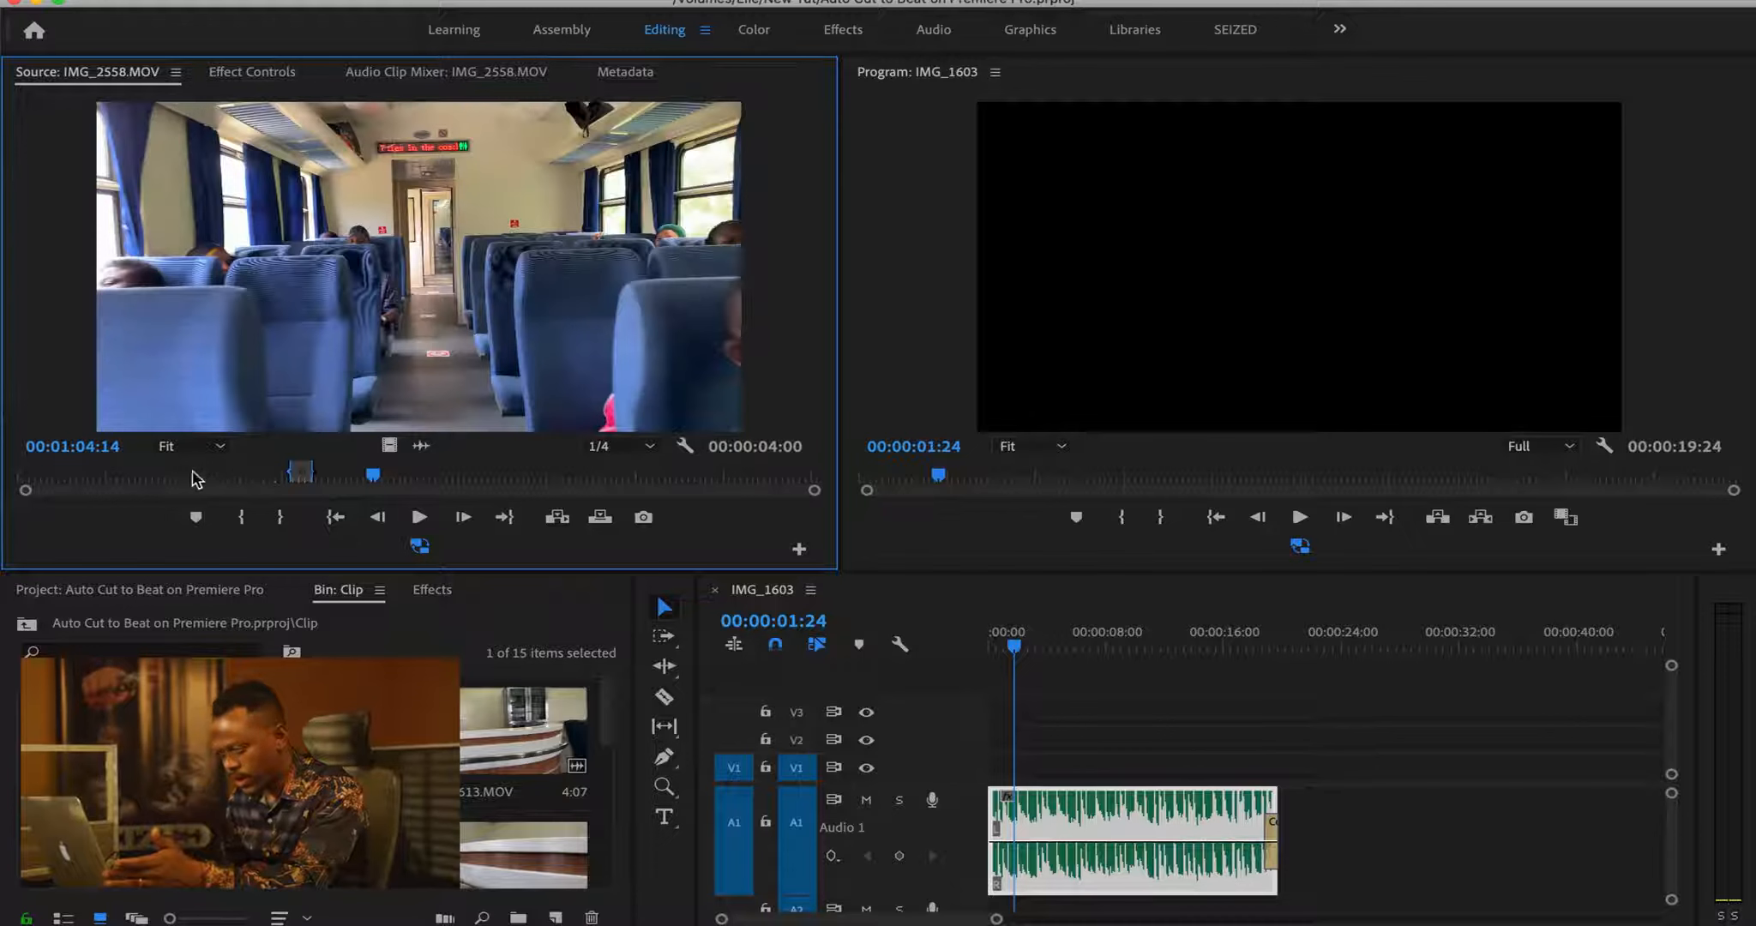
pyautogui.moveTo(377, 483); pyautogui.dragTo(467, 483)
pyautogui.press('i')
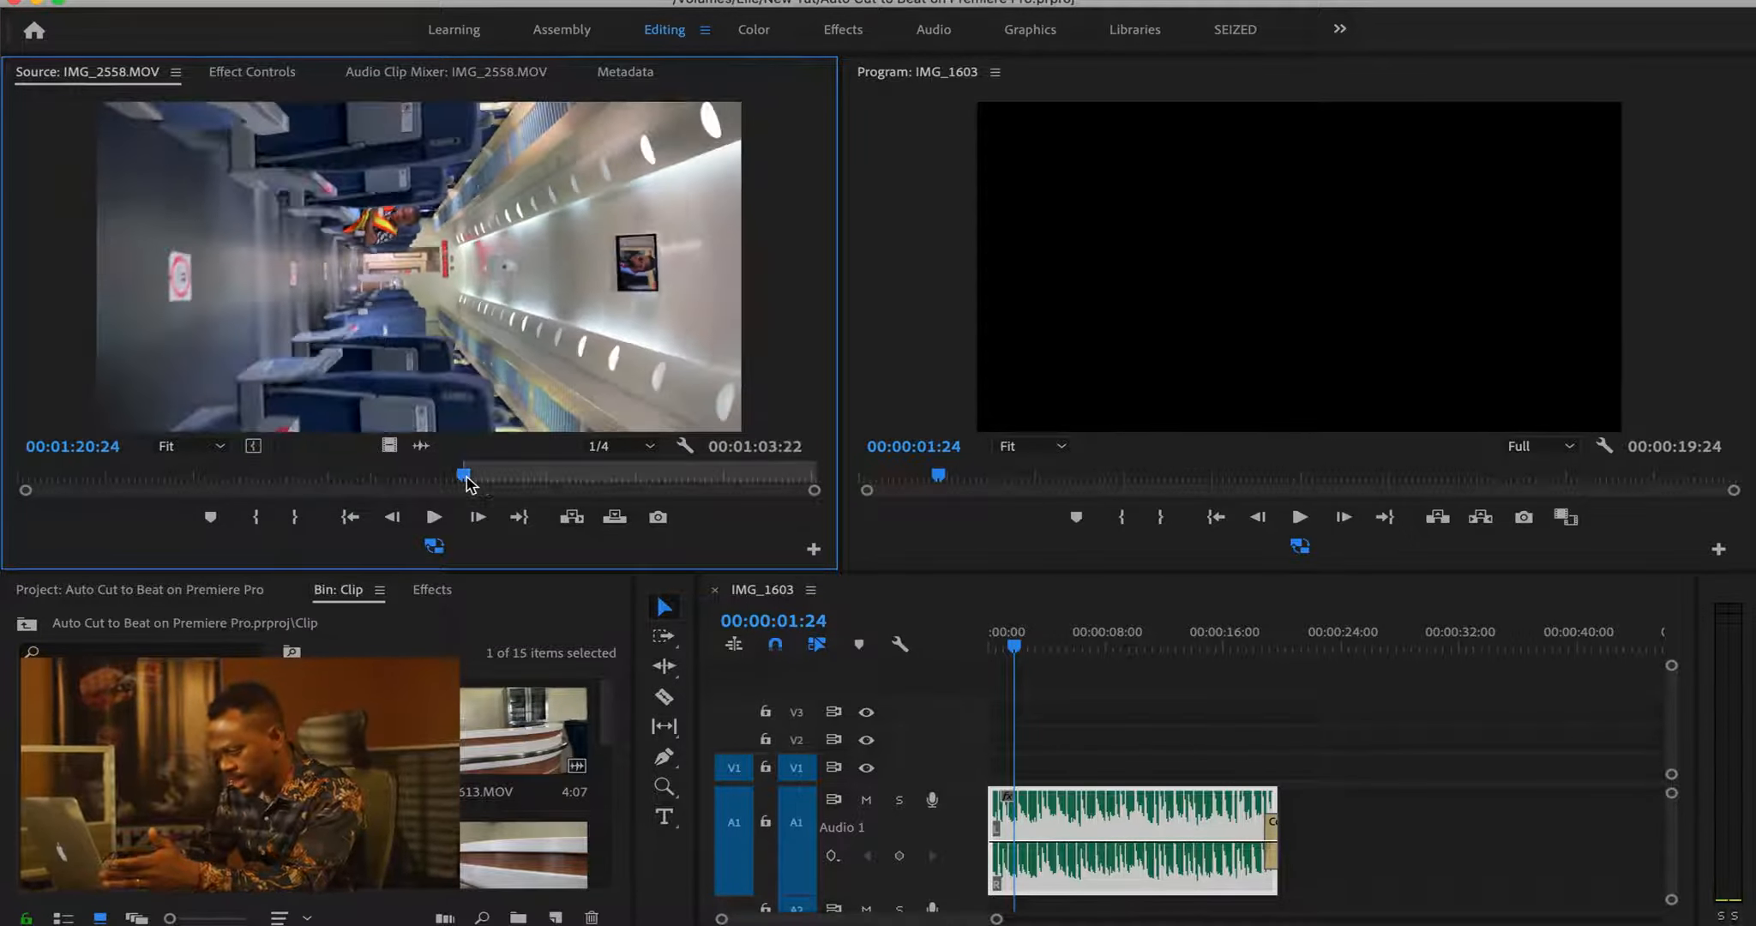
pyautogui.click(680, 477)
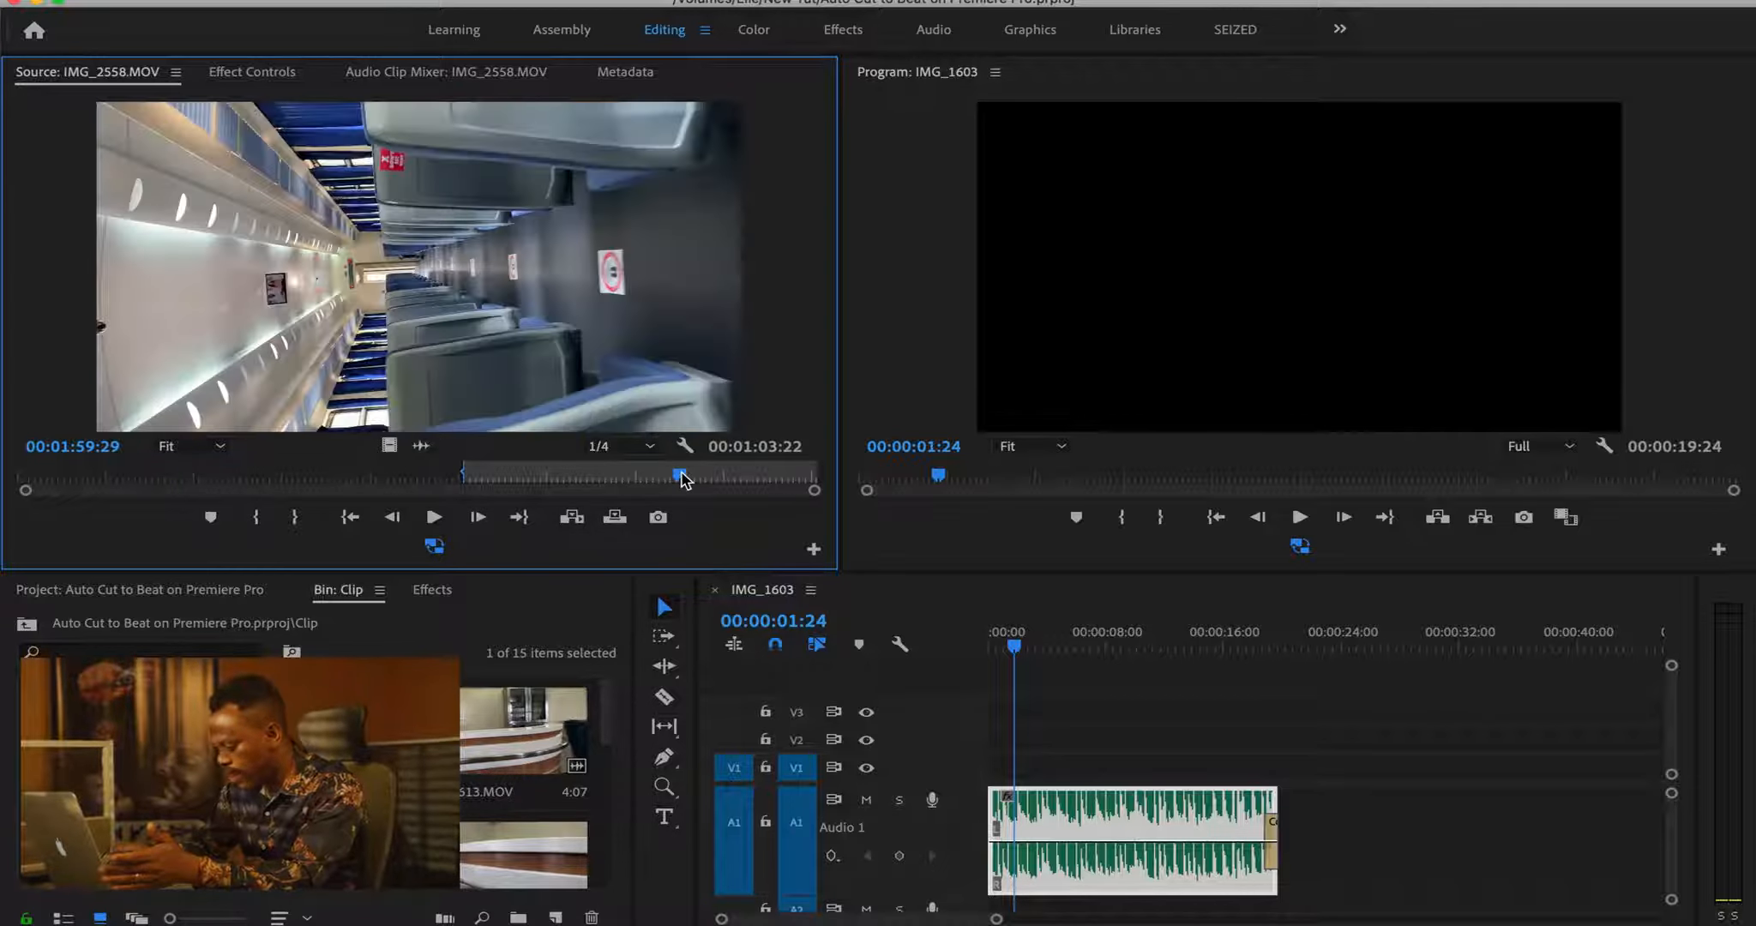
pyautogui.press('o')
# Step: Mark IMG_6613.MOV with an In point at 00:00:03:13 and an Out point at 00:00:09:07
pyautogui.doubleClick(476, 708)
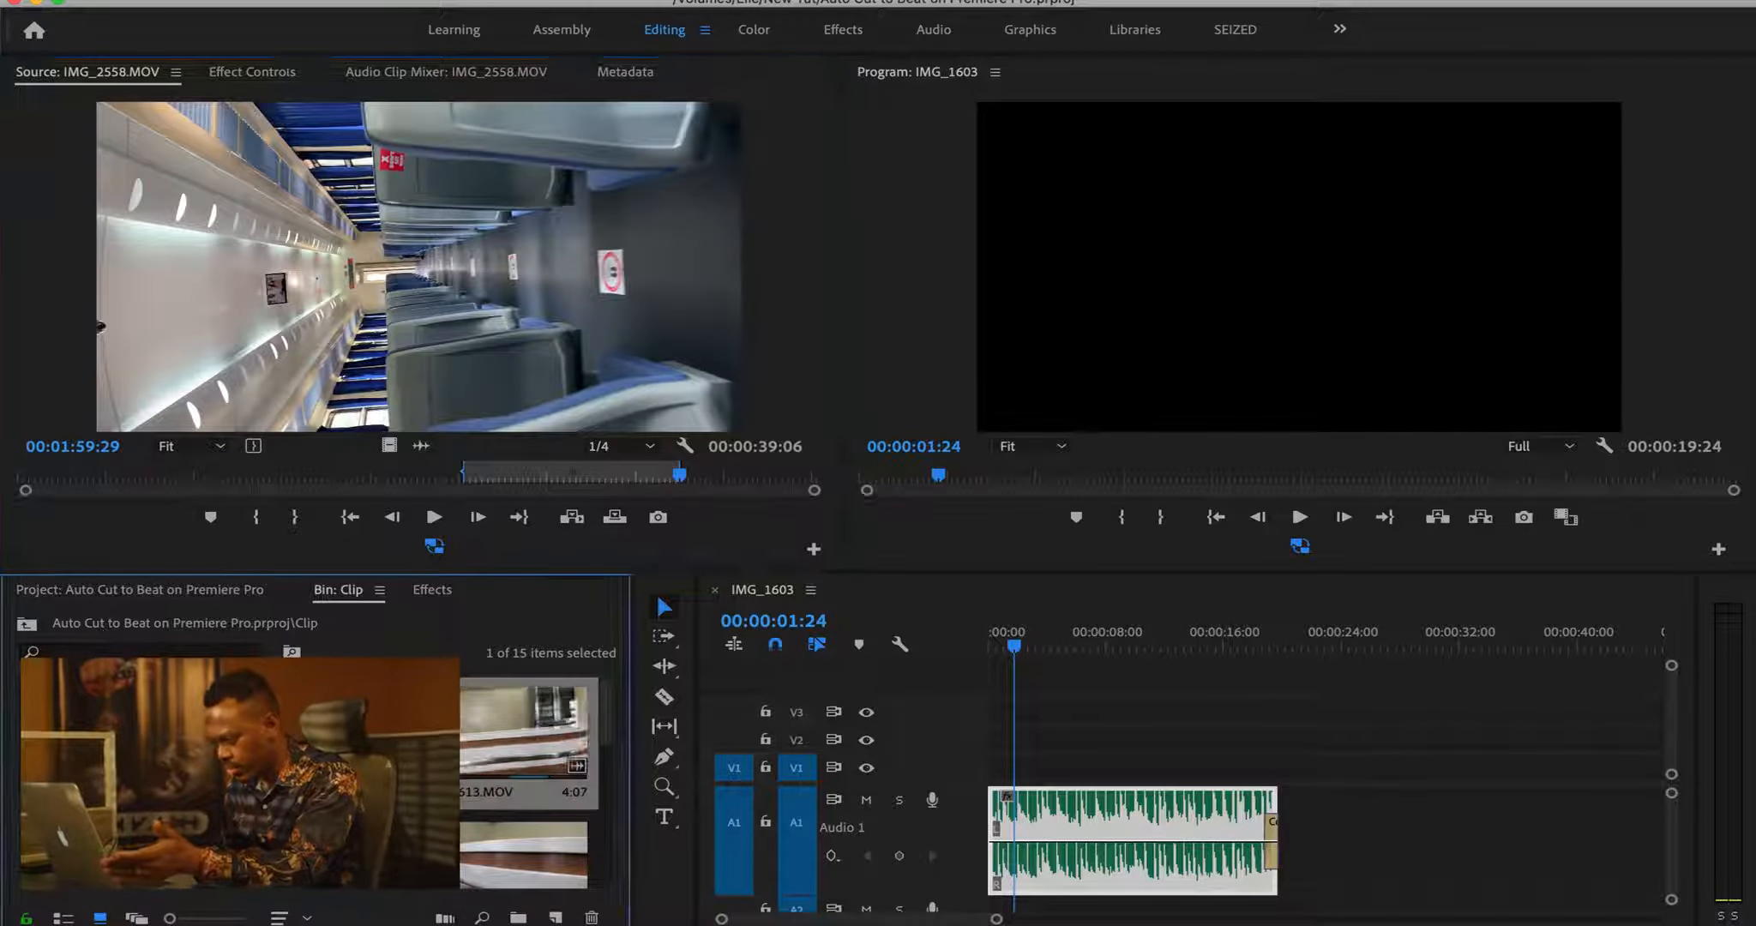
pyautogui.click(174, 479)
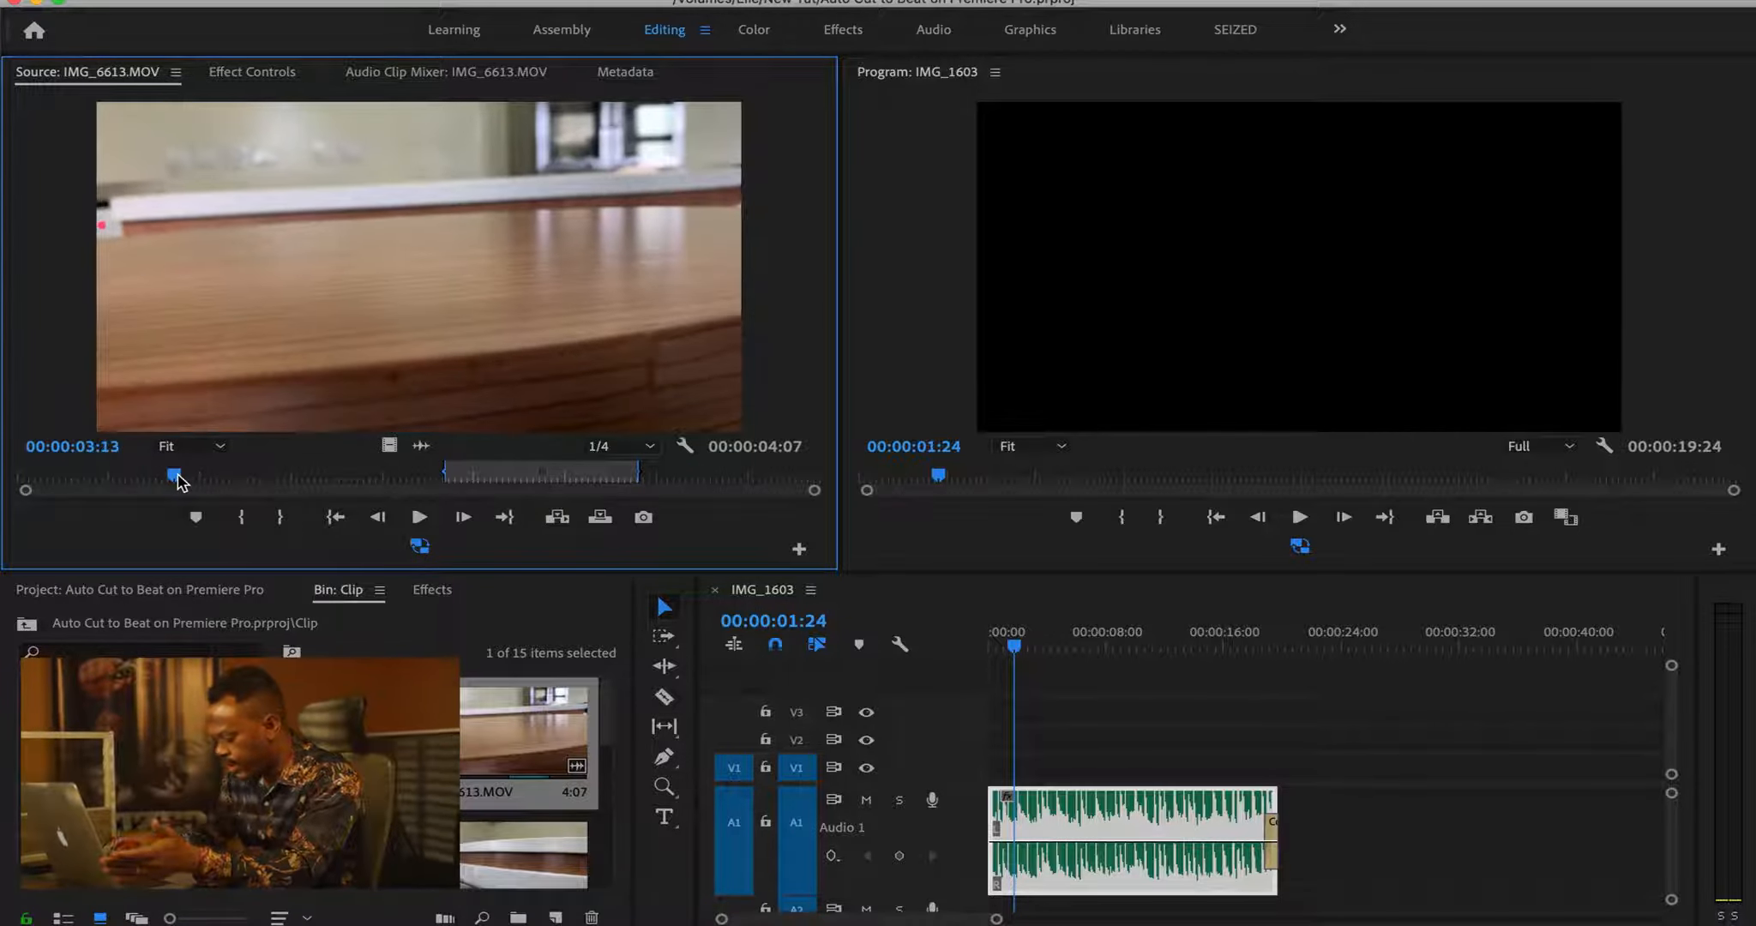
pyautogui.press('i')
pyautogui.press('o')
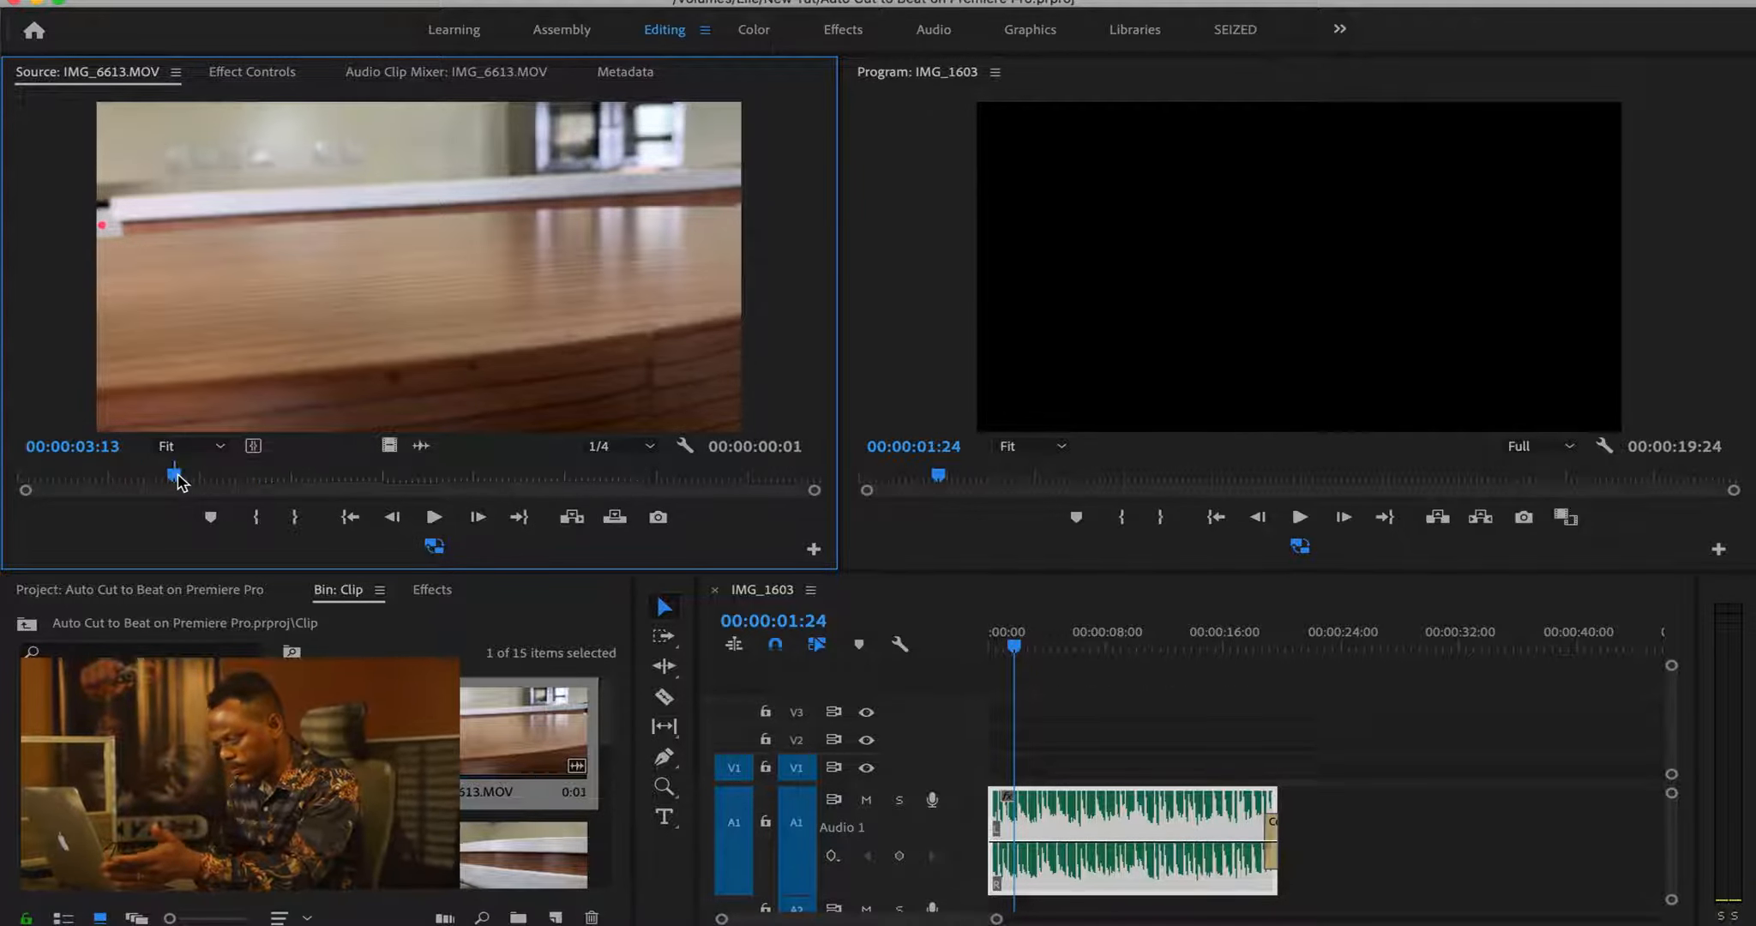
pyautogui.click(439, 476)
pyautogui.press('o')
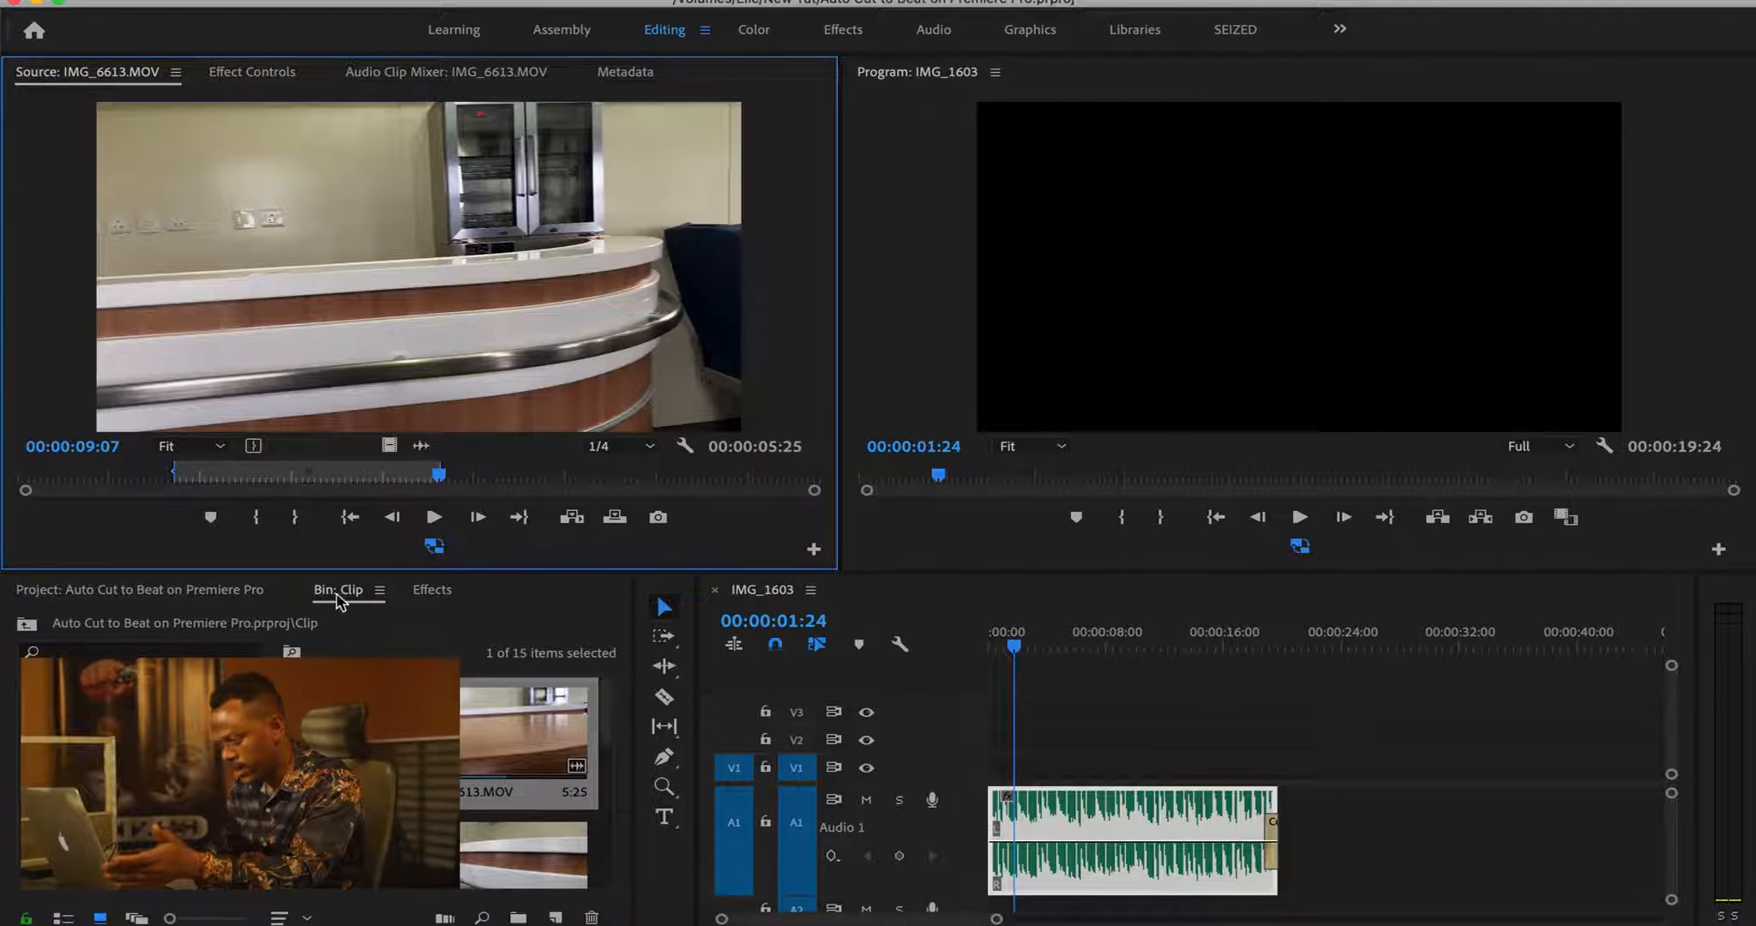
# Step: Set new In and Out points around the wanted section of IMG_4823.MOV
pyautogui.doubleClick(308, 730)
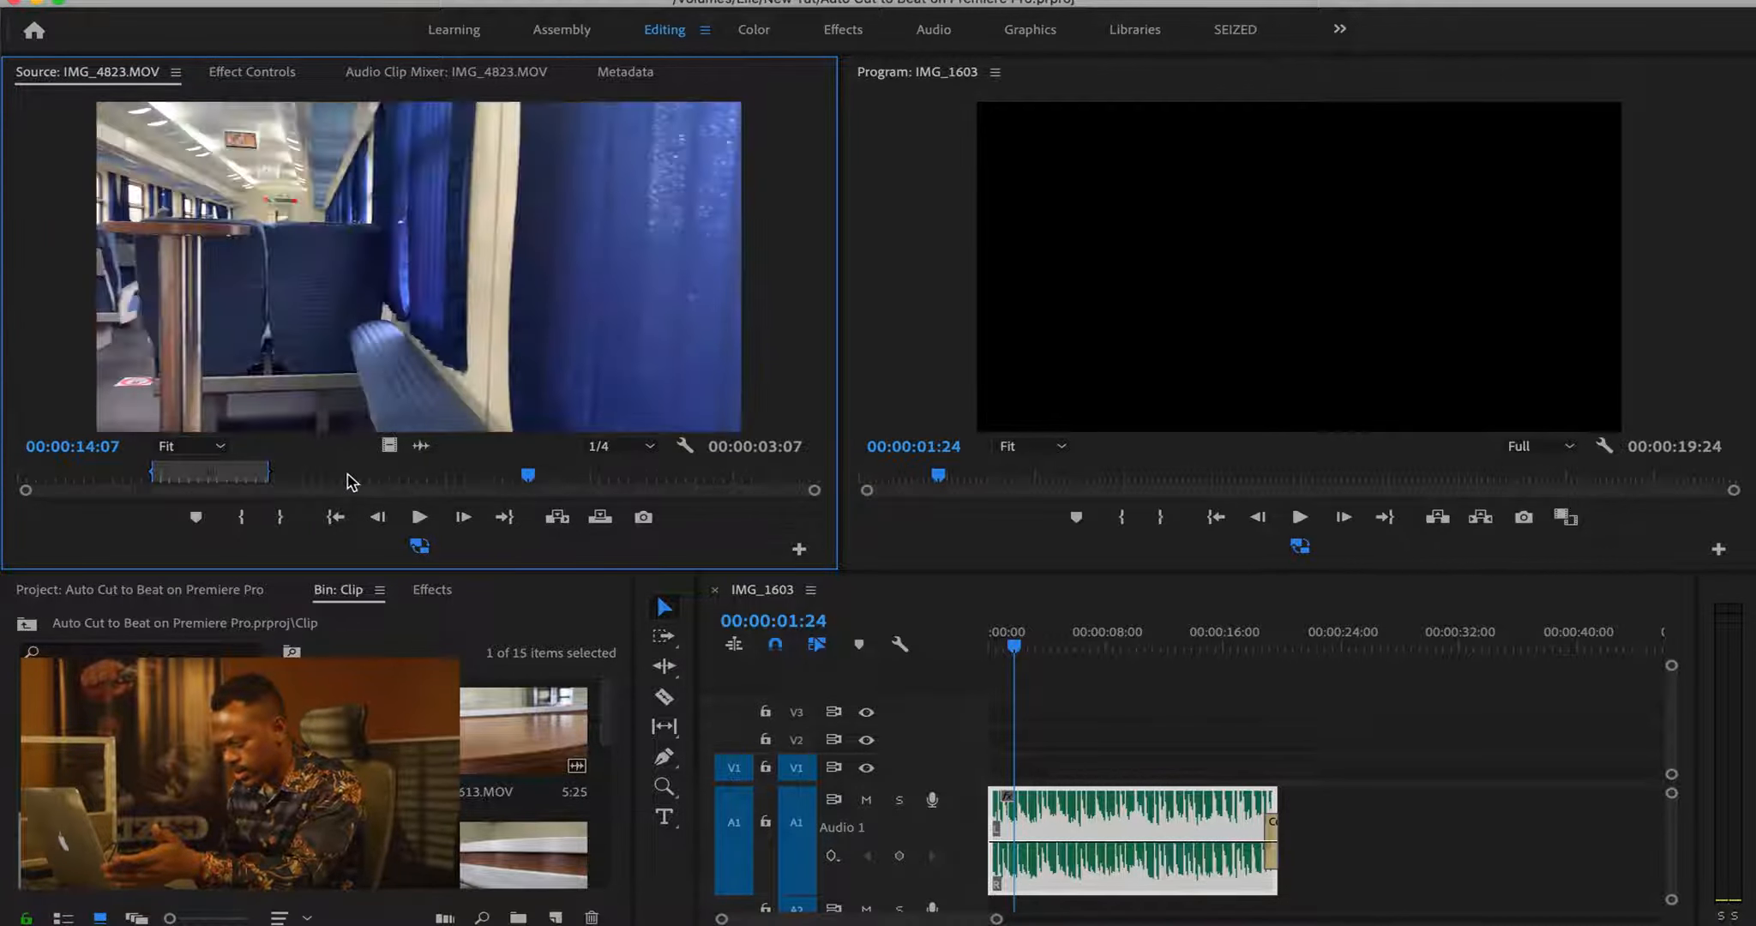
pyautogui.moveTo(275, 477)
pyautogui.mouseDown()
pyautogui.moveTo(176, 477)
pyautogui.moveTo(264, 486)
pyautogui.mouseUp()
pyautogui.press('i')
pyautogui.click(455, 477)
pyautogui.press('o')
# Step: Mark IMG_4179.MOV with an In point at 00:00:06:28 and a new Out point after it
pyautogui.doubleClick(378, 729)
pyautogui.click(214, 477)
pyautogui.moveTo(214, 480); pyautogui.dragTo(350, 487)
pyautogui.press('i')
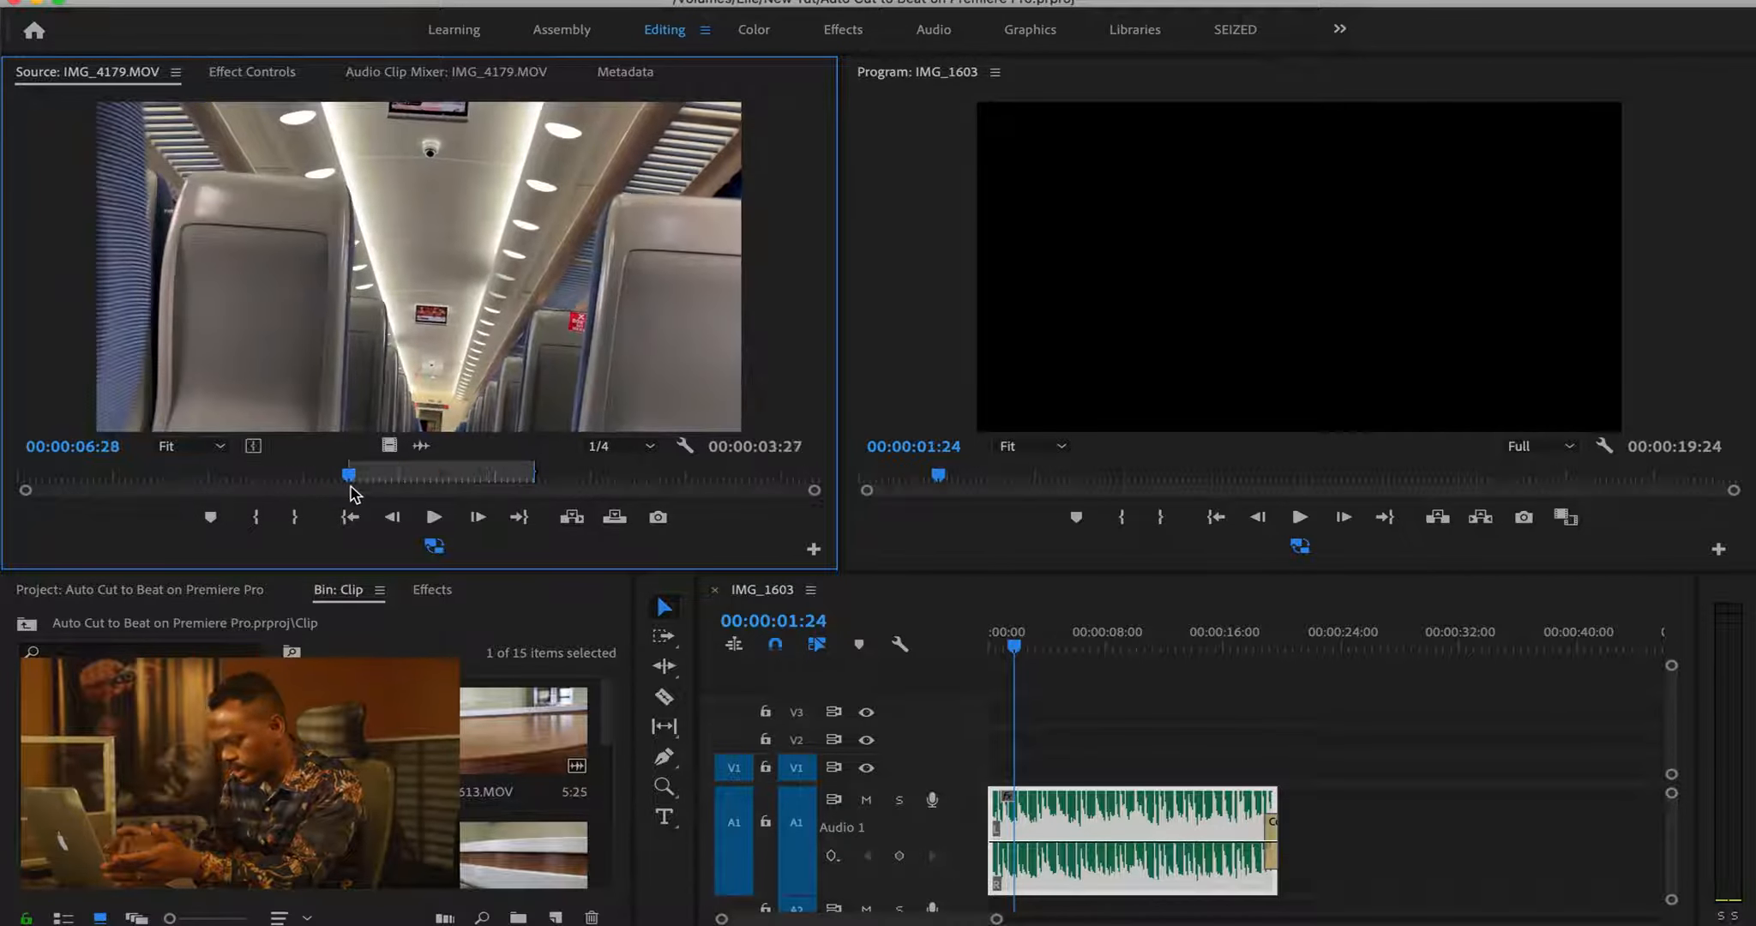
pyautogui.click(506, 479)
pyautogui.press('o')
# Step: Mark IMG_3887.MOV with an In point at 00:00:02:15 and an Out point at 00:00:05:24
pyautogui.doubleClick(510, 848)
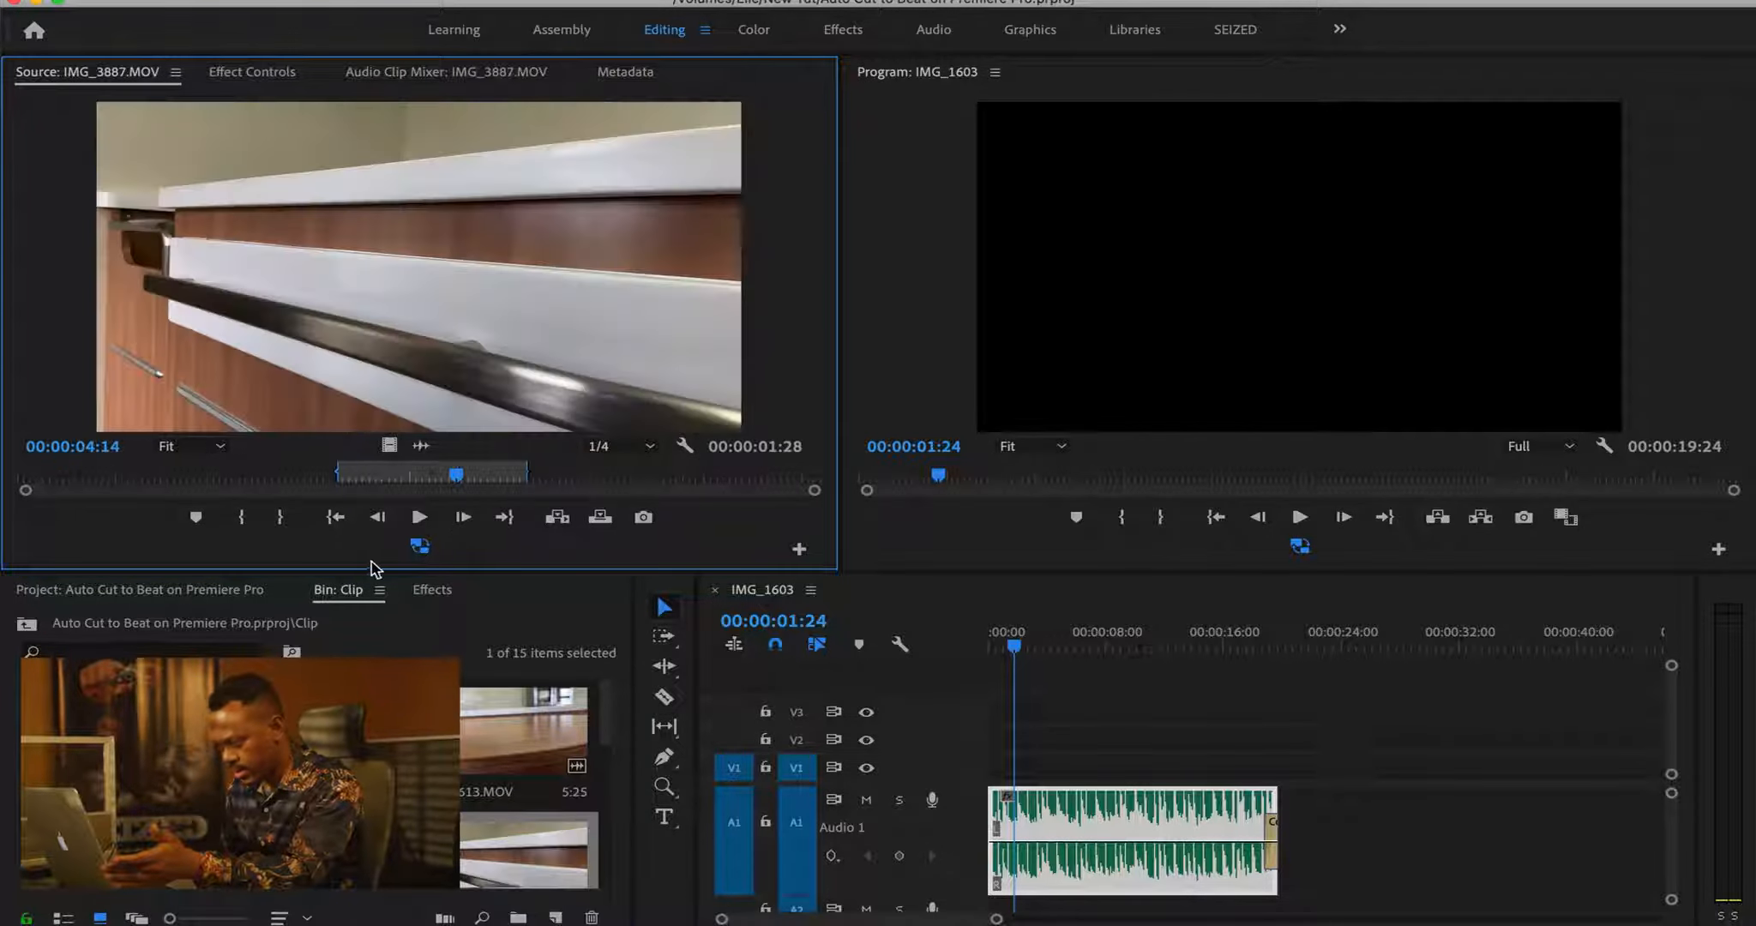
pyautogui.click(263, 480)
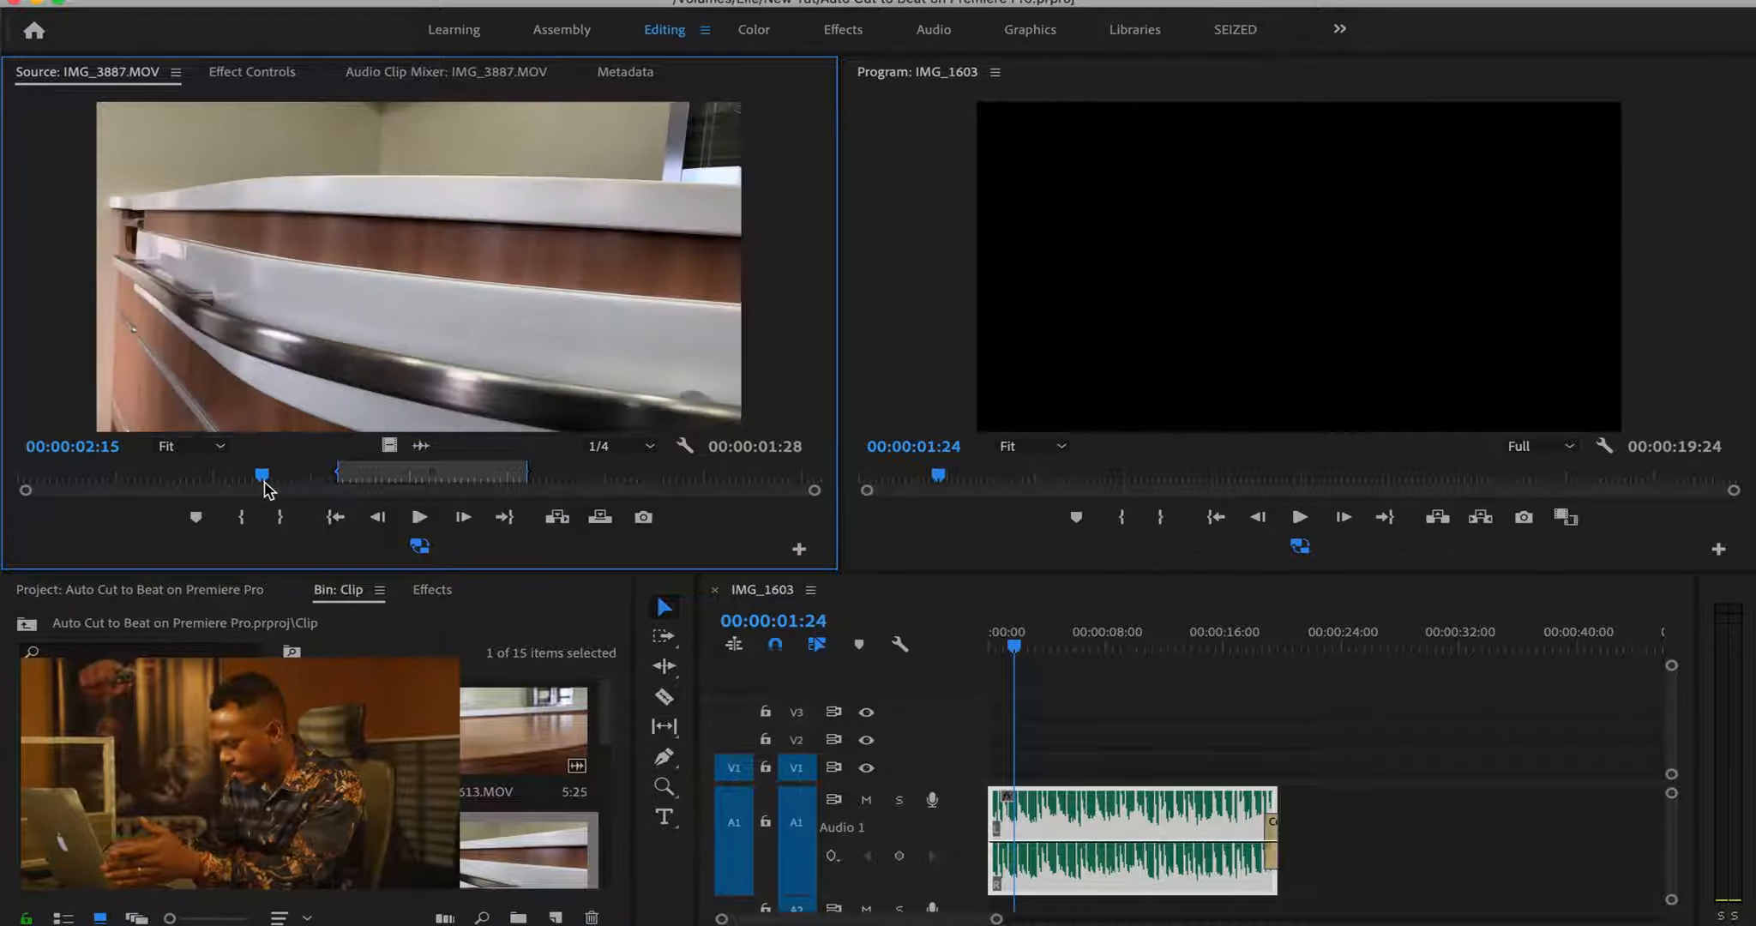
pyautogui.press('i')
pyautogui.click(585, 478)
pyautogui.press('o')
# Step: Mark IMG_3665.MOV with an In point at 00:00:02:15 and an Out point at 00:00:04:13
pyautogui.moveTo(605, 696); pyautogui.dragTo(607, 769)
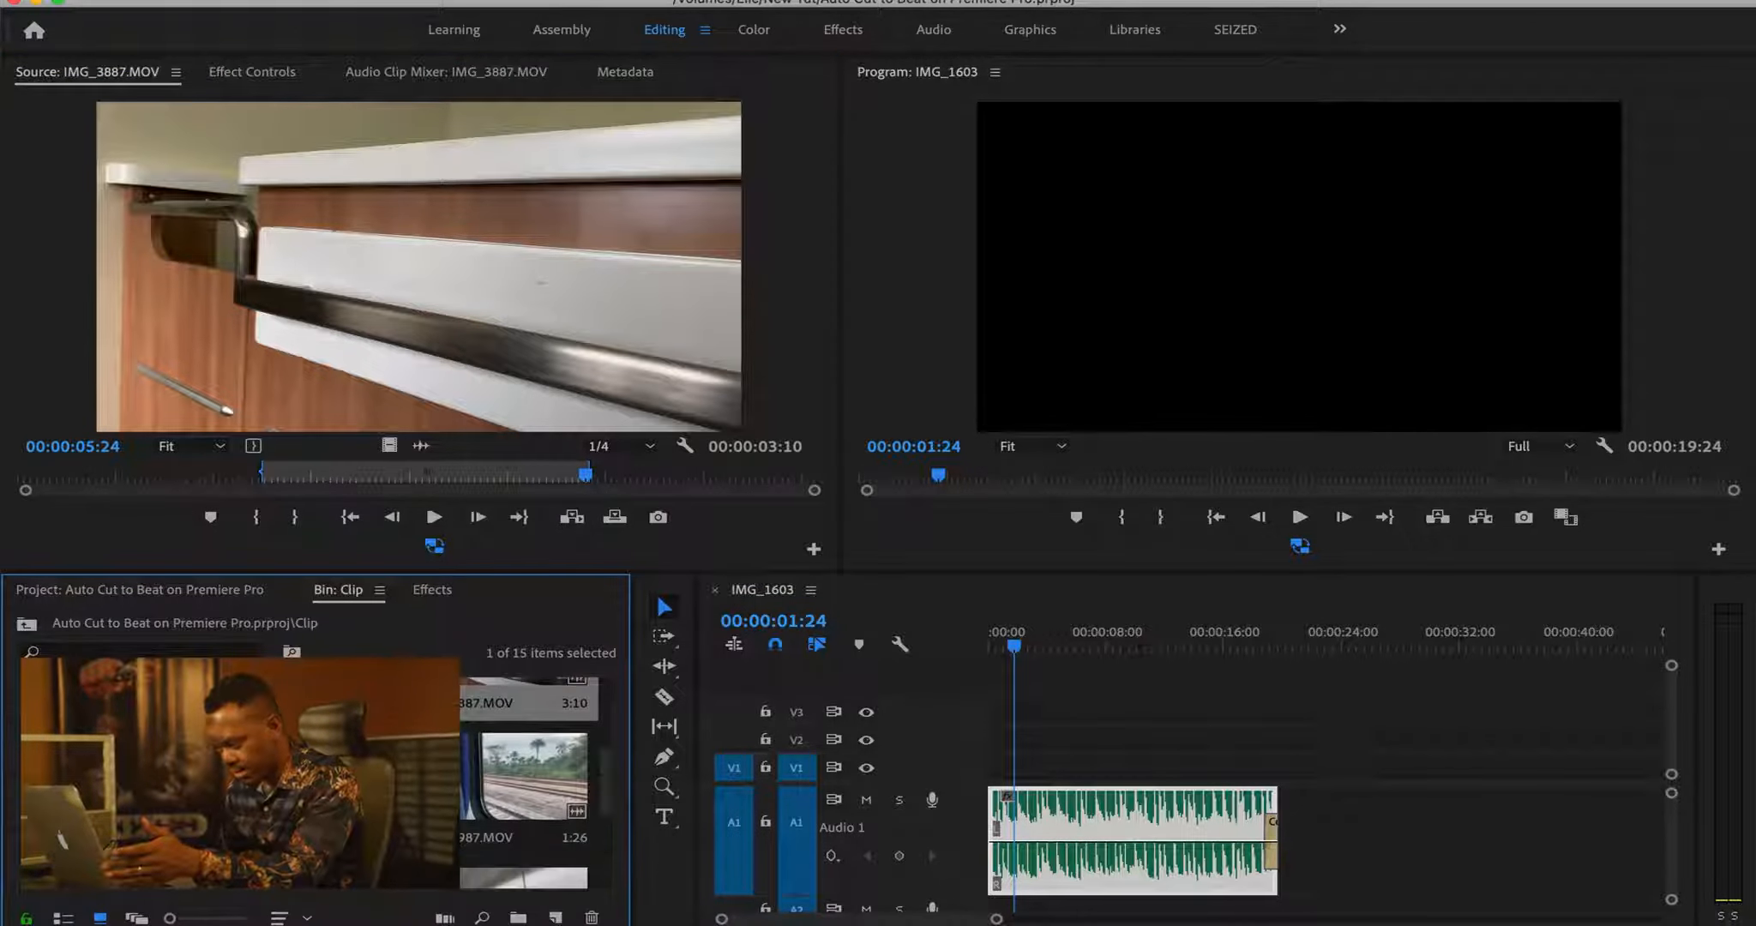
pyautogui.doubleClick(420, 772)
pyautogui.click(316, 476)
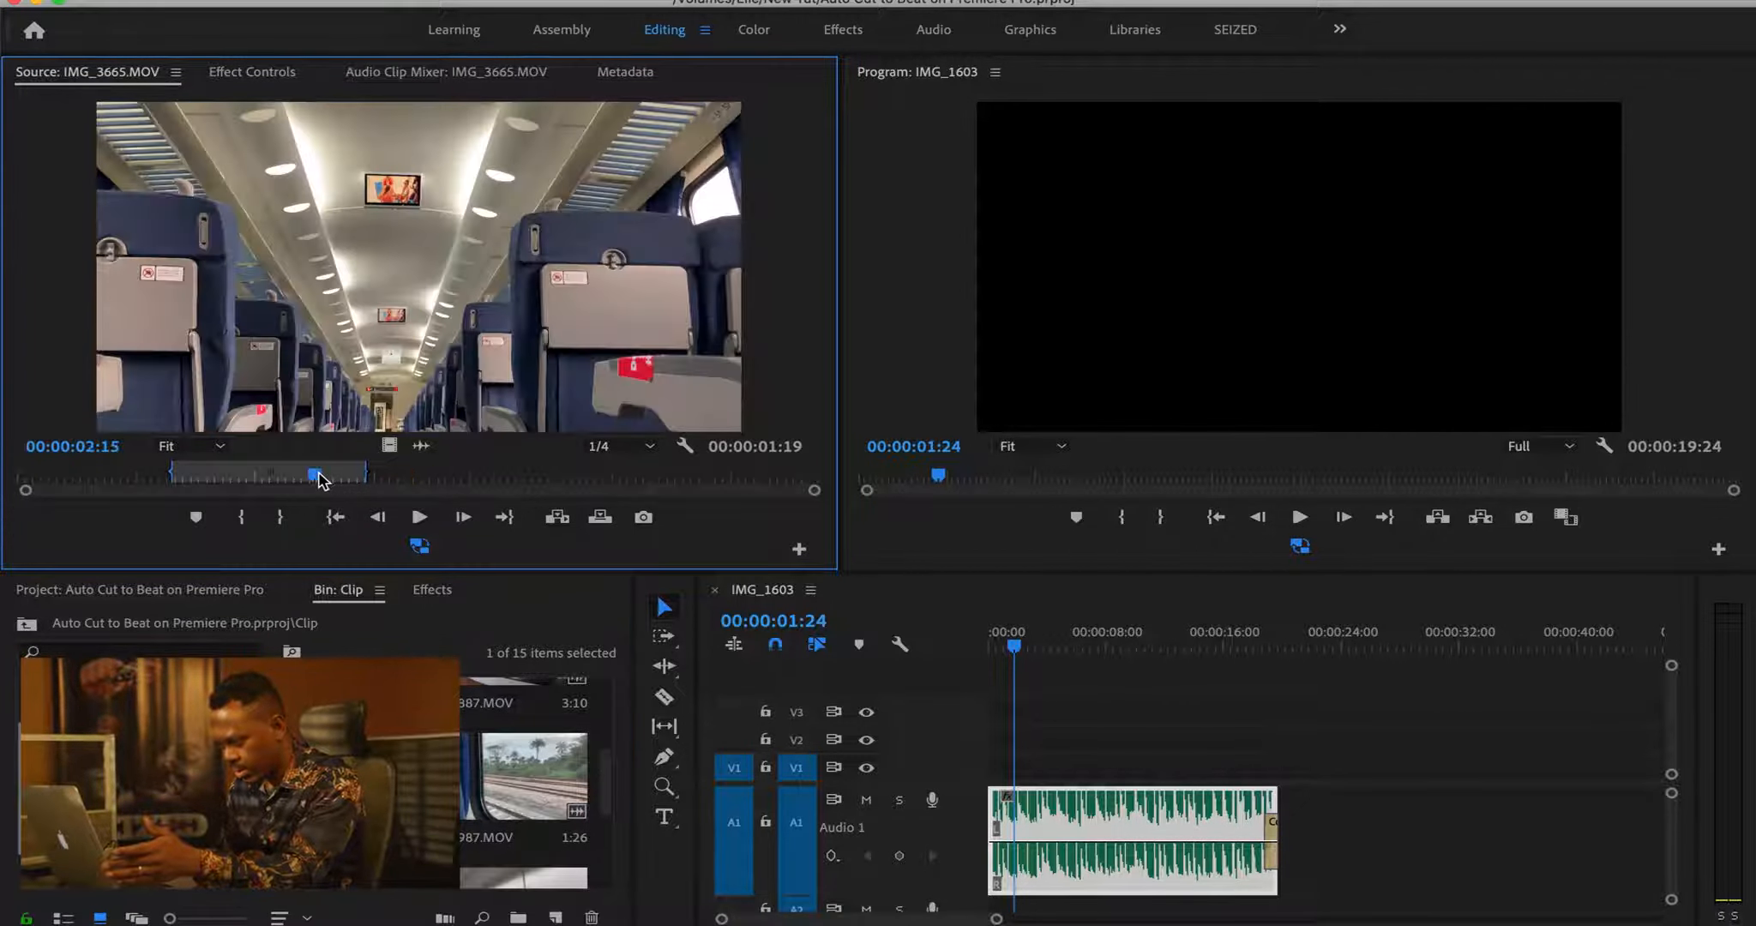
pyautogui.press('i')
pyautogui.click(545, 476)
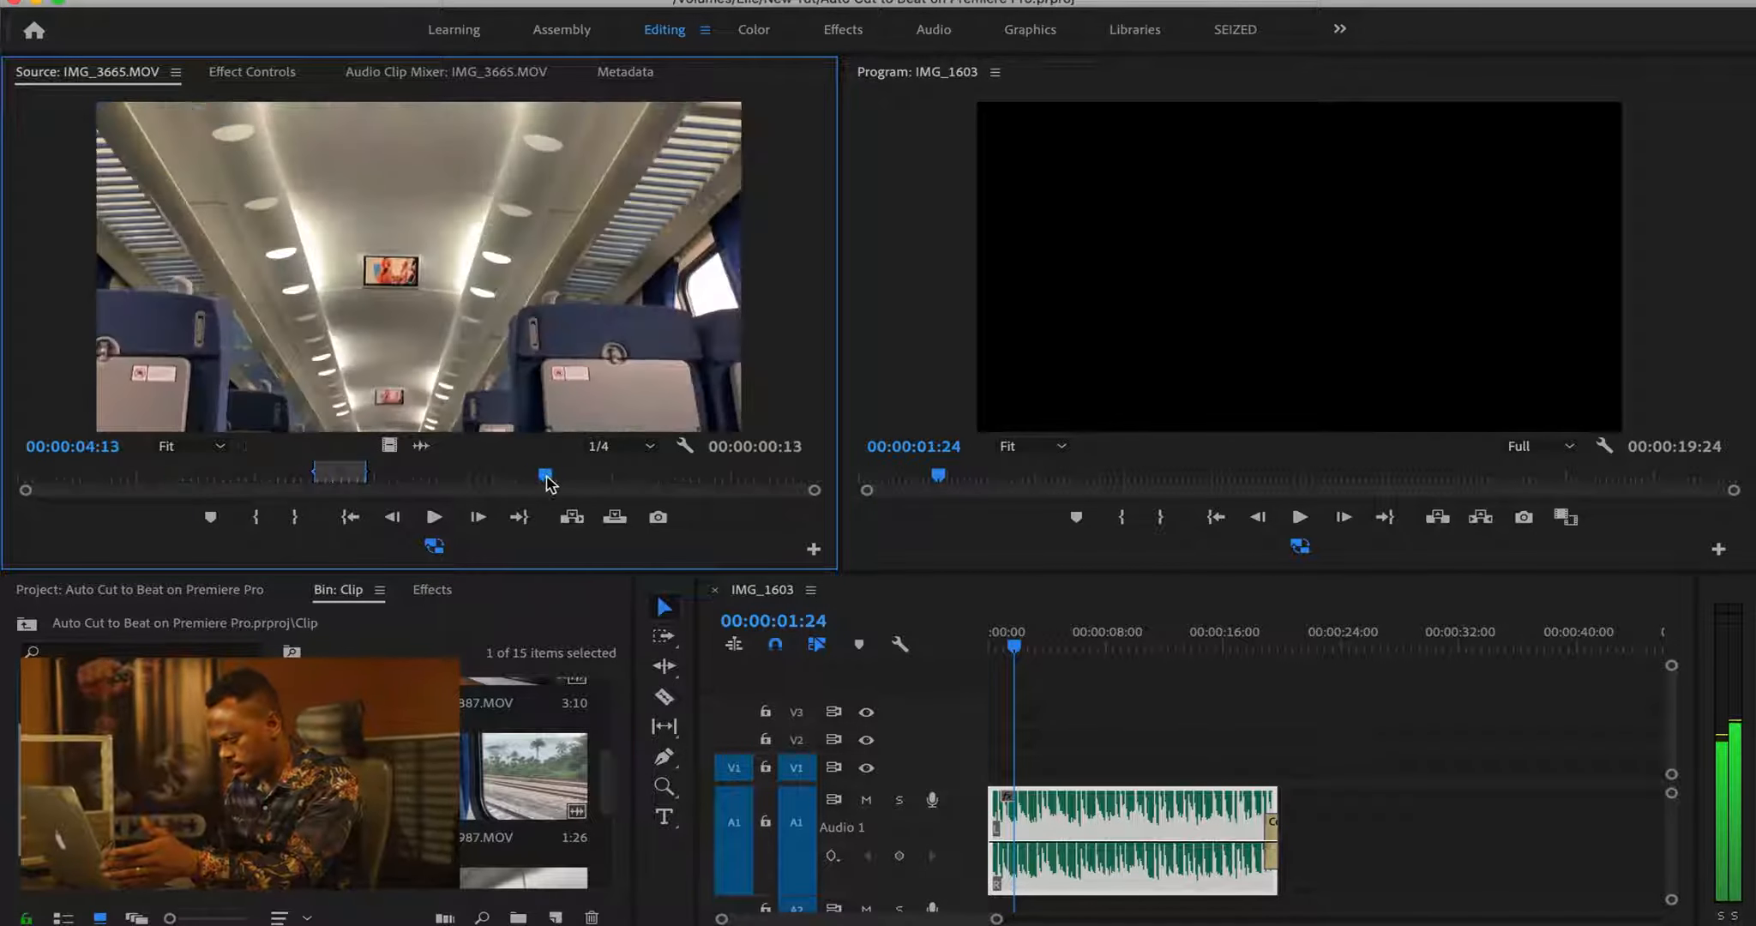
pyautogui.press('o')
# Step: Mark IMG_3240.MOV with an In point at 00:00:04:02 and an Out point at 00:00:09:25
pyautogui.doubleClick(240, 772)
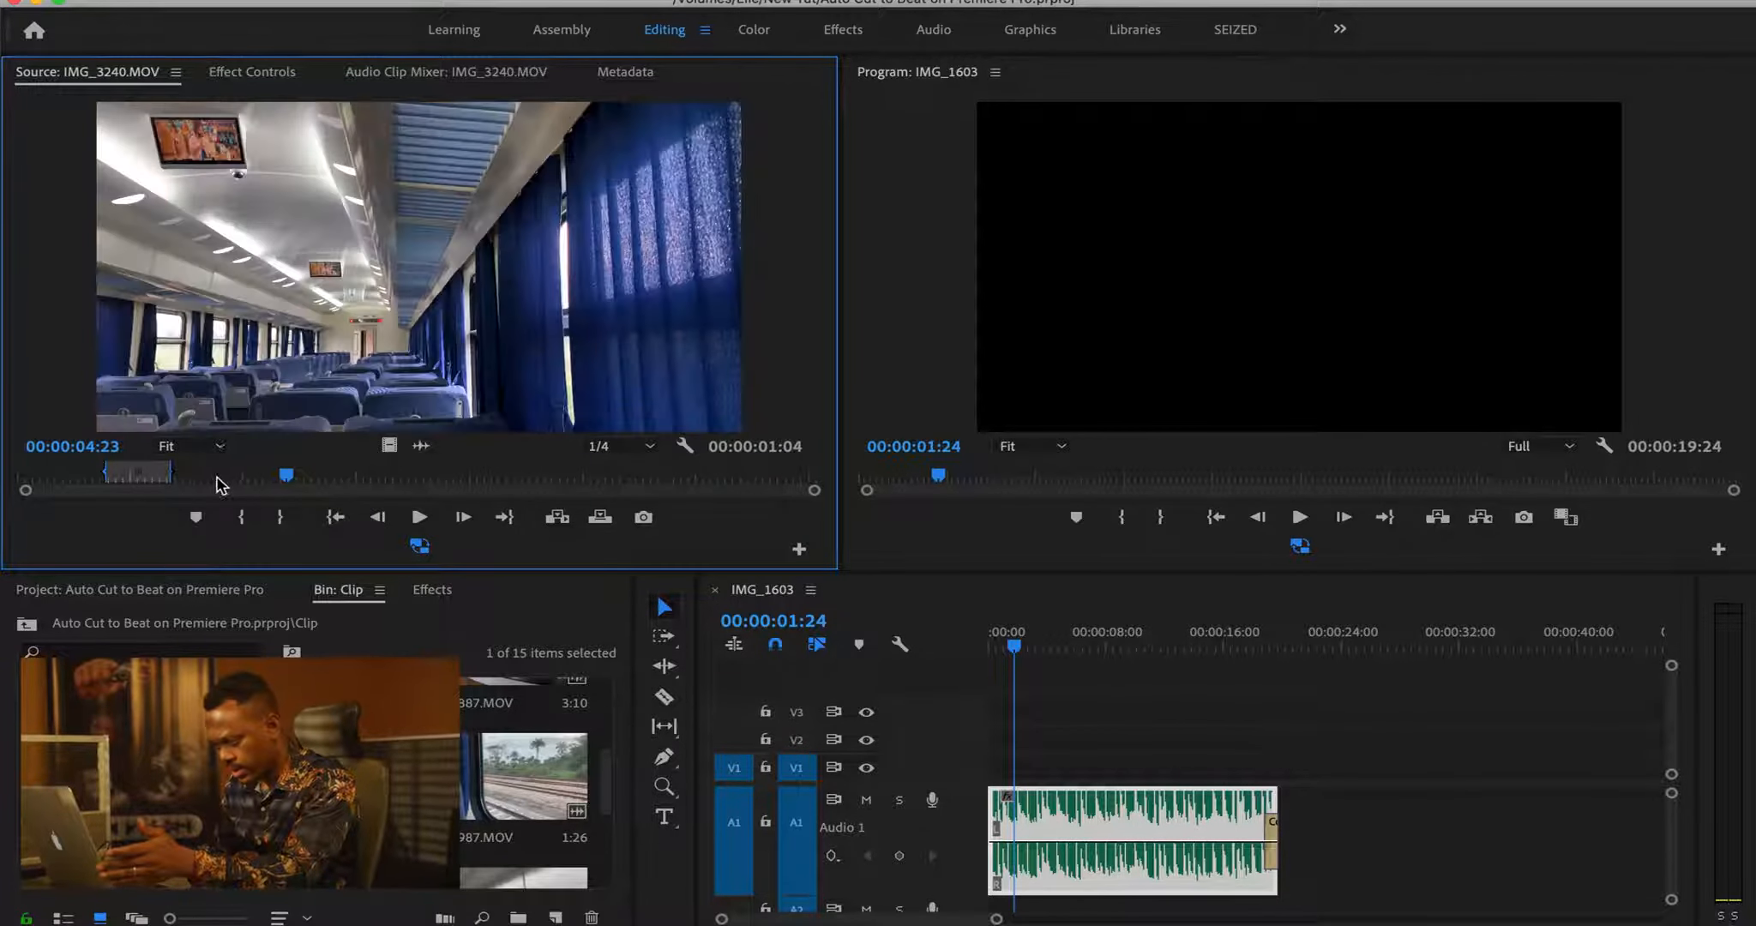
pyautogui.click(247, 476)
pyautogui.press('i')
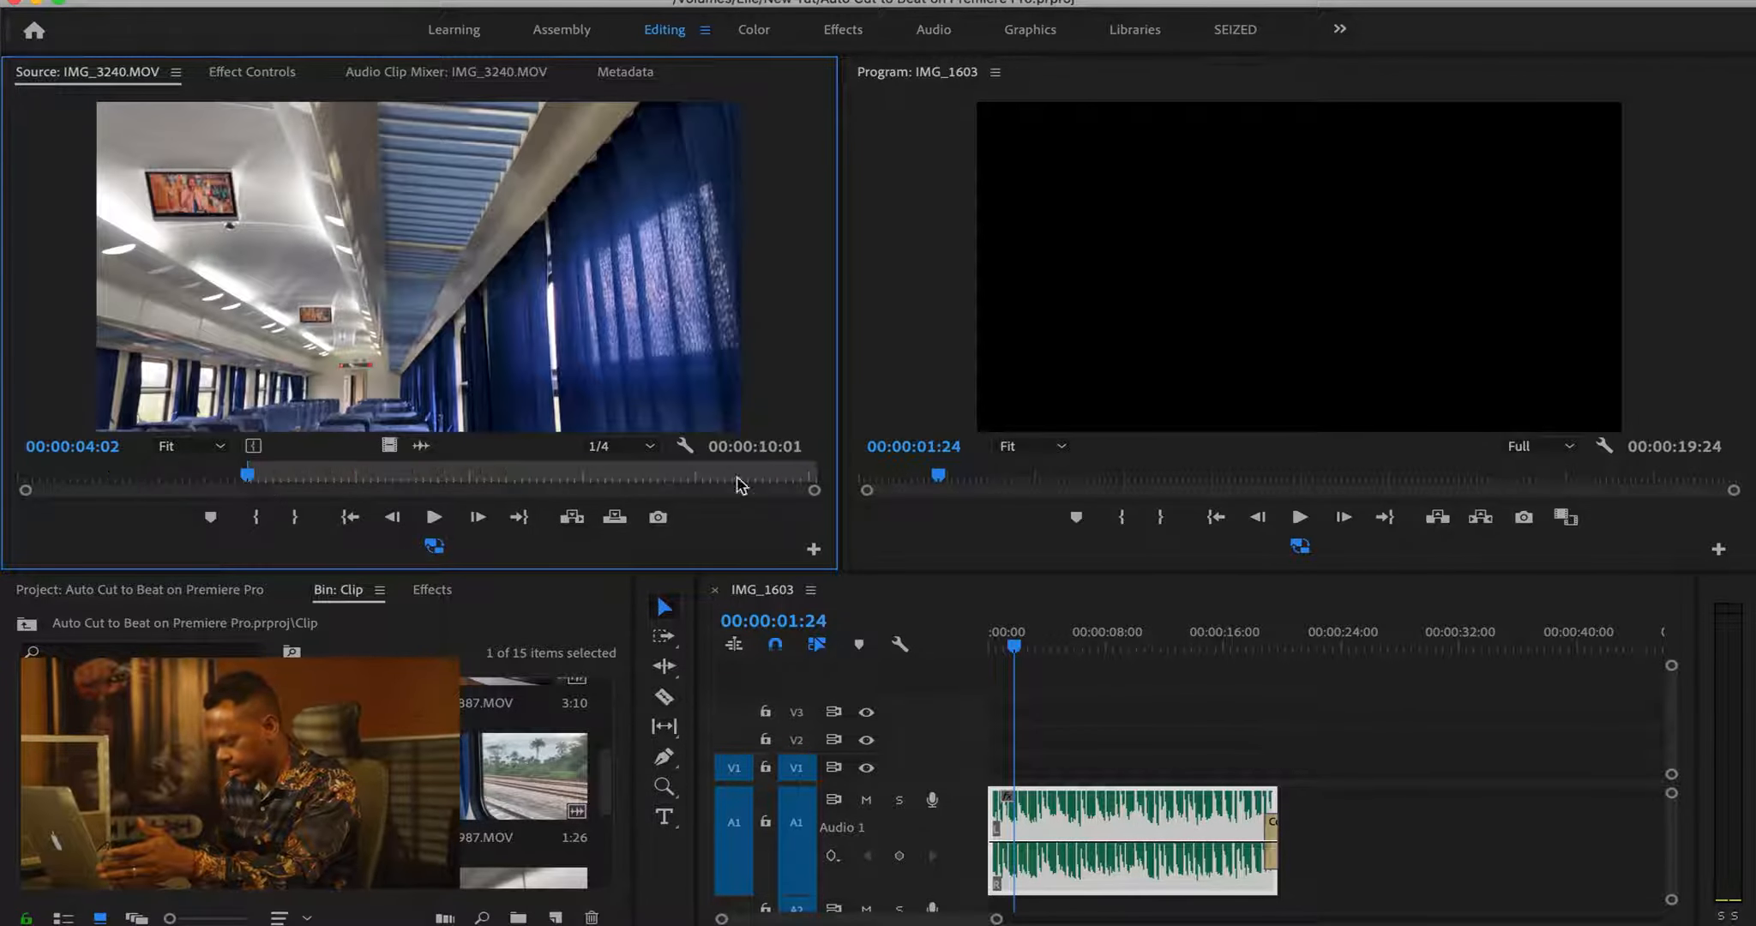
pyautogui.click(573, 477)
pyautogui.press('o')
# Step: Mark IMG_2987.MOV with an In point at 00:00:08:08 and an Out point at 00:00:11:17
pyautogui.click(480, 789)
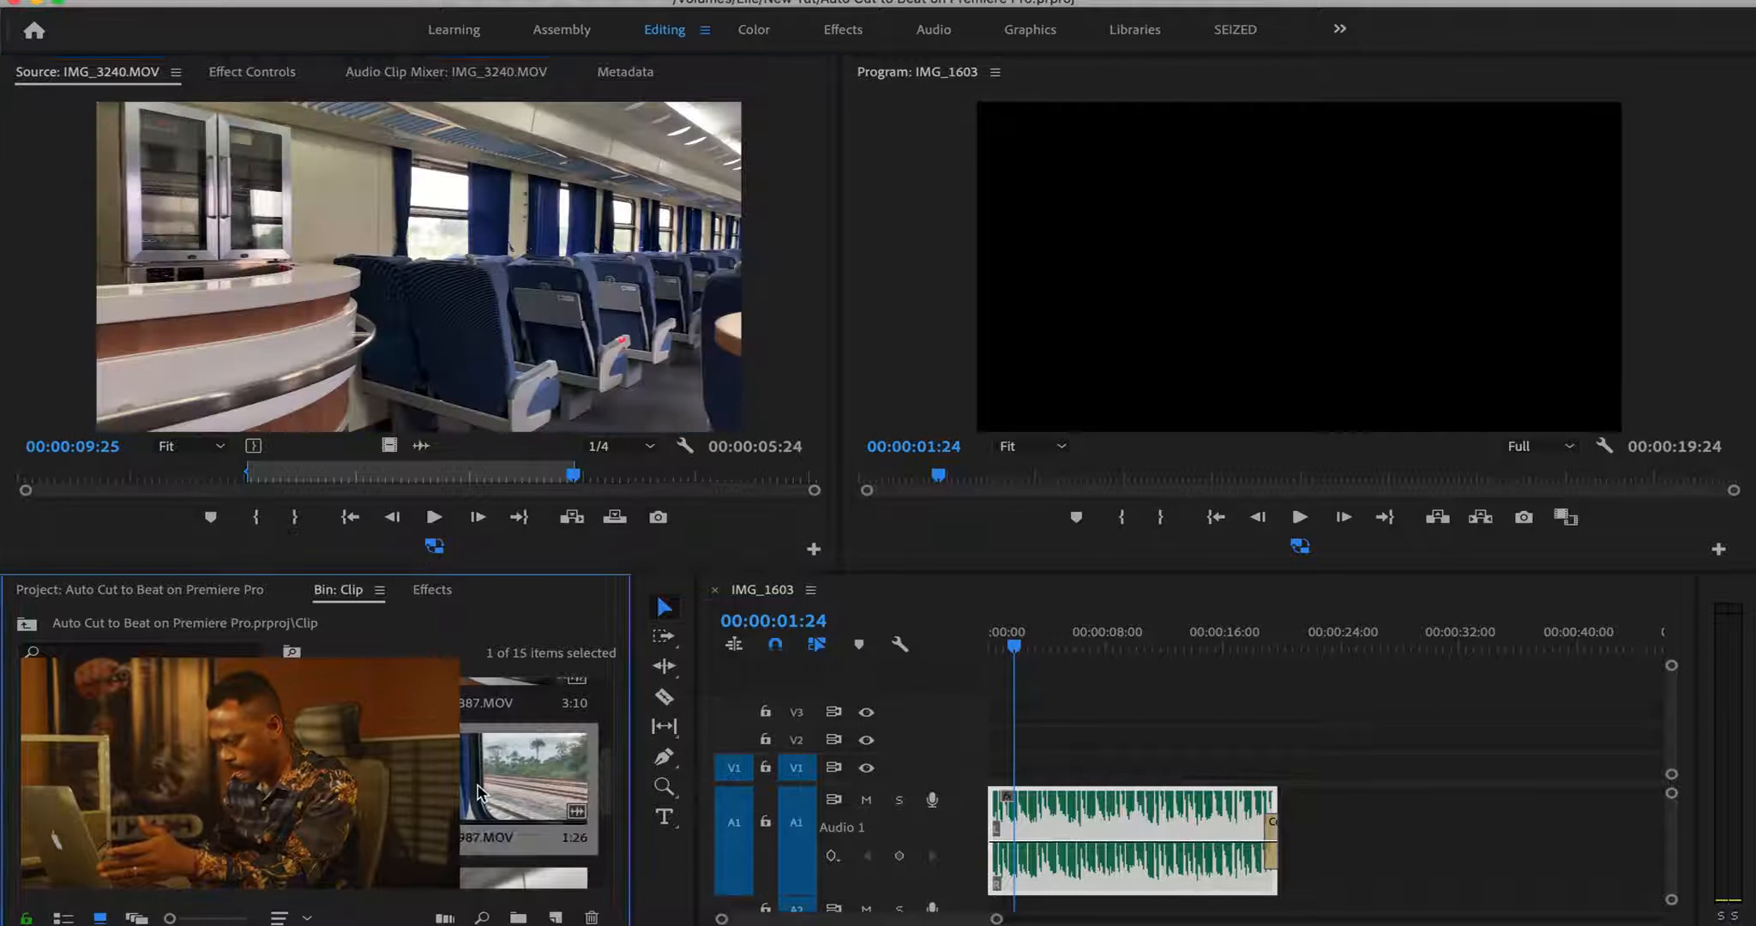
pyautogui.doubleClick(480, 789)
pyautogui.moveTo(294, 477); pyautogui.dragTo(541, 477)
pyautogui.press('i')
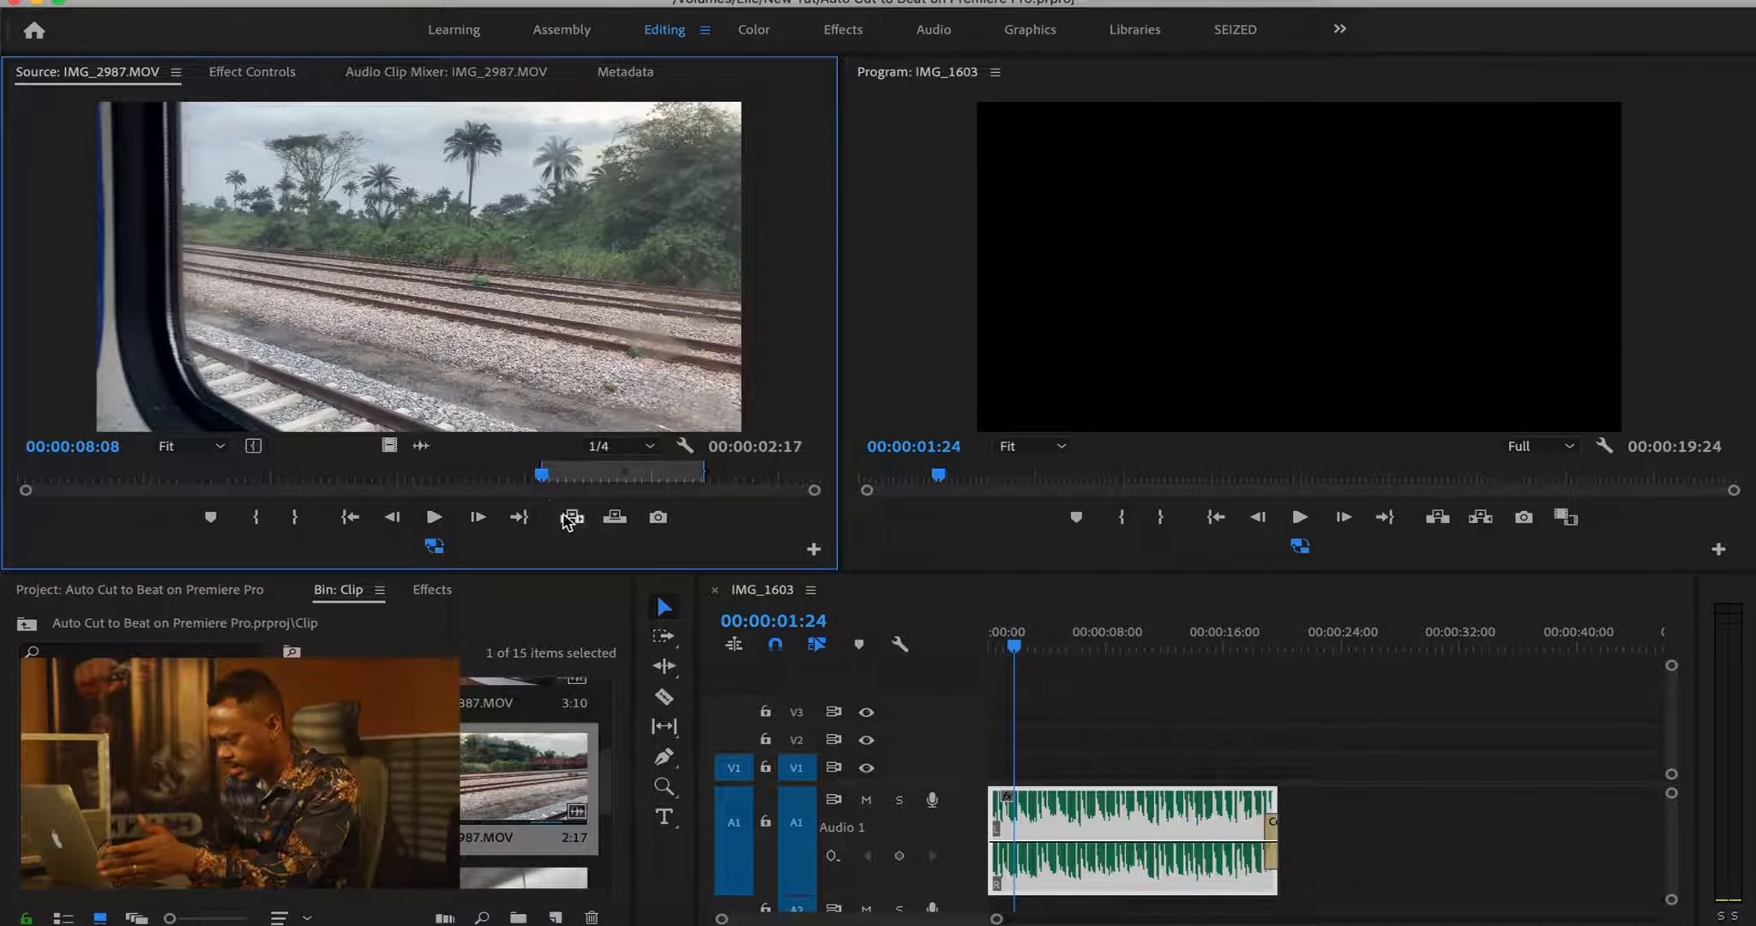
pyautogui.click(751, 477)
pyautogui.press('o')
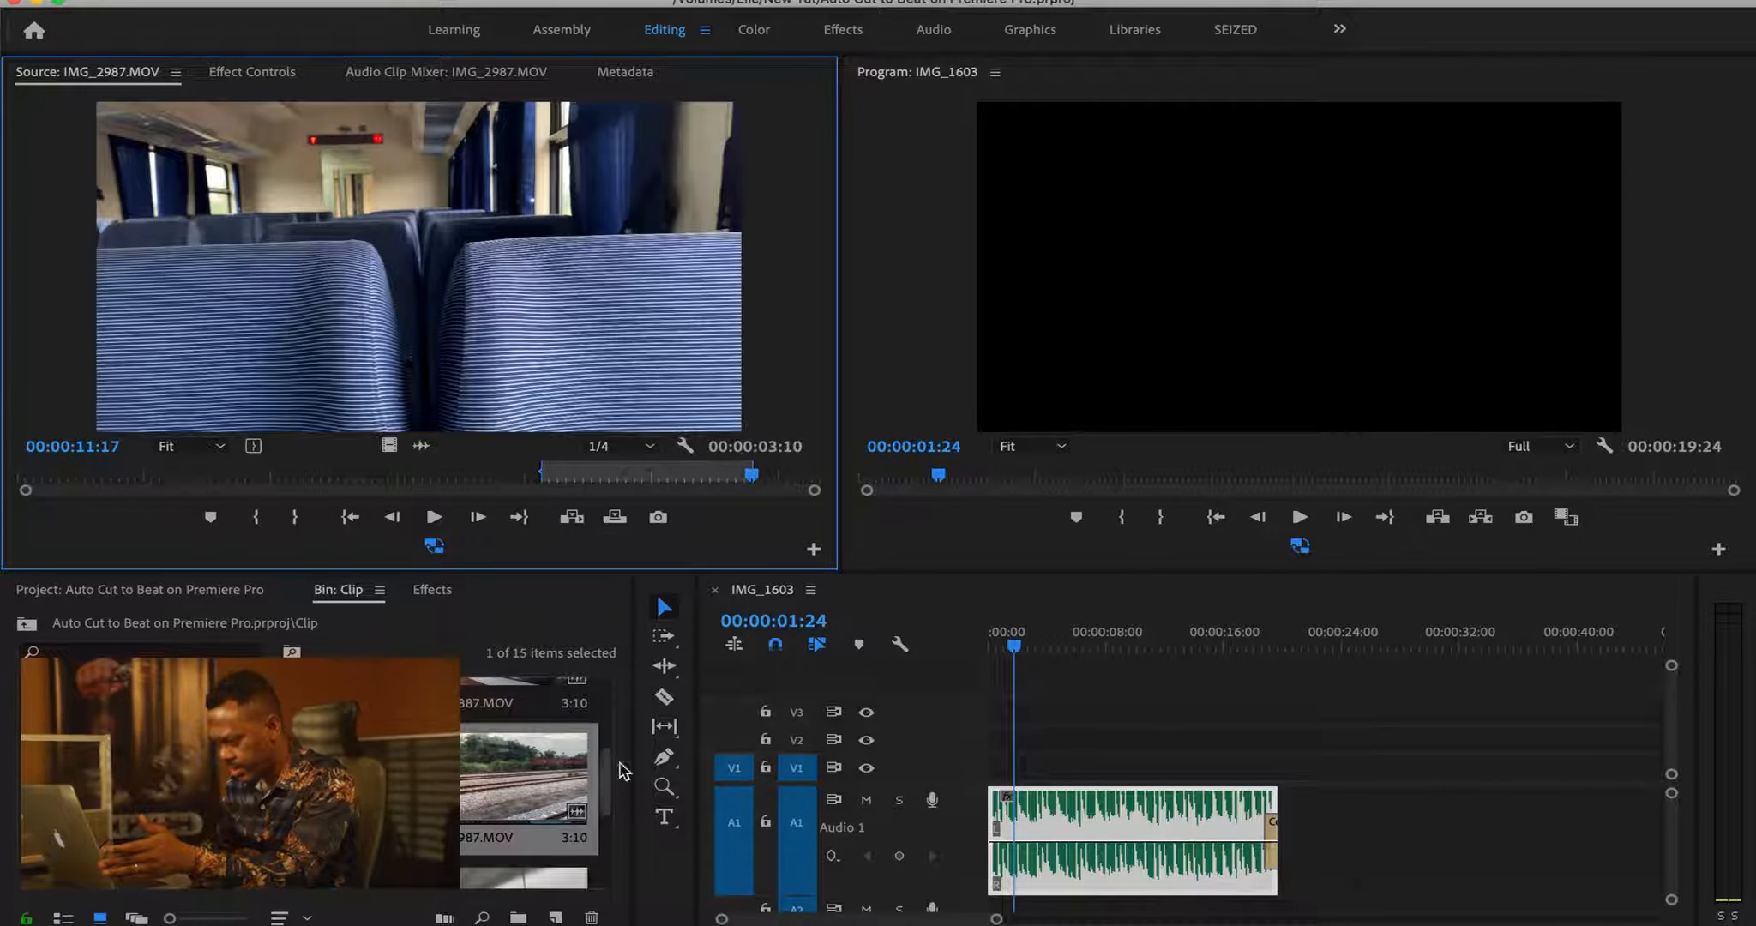
pyautogui.moveTo(605, 781); pyautogui.dragTo(611, 827)
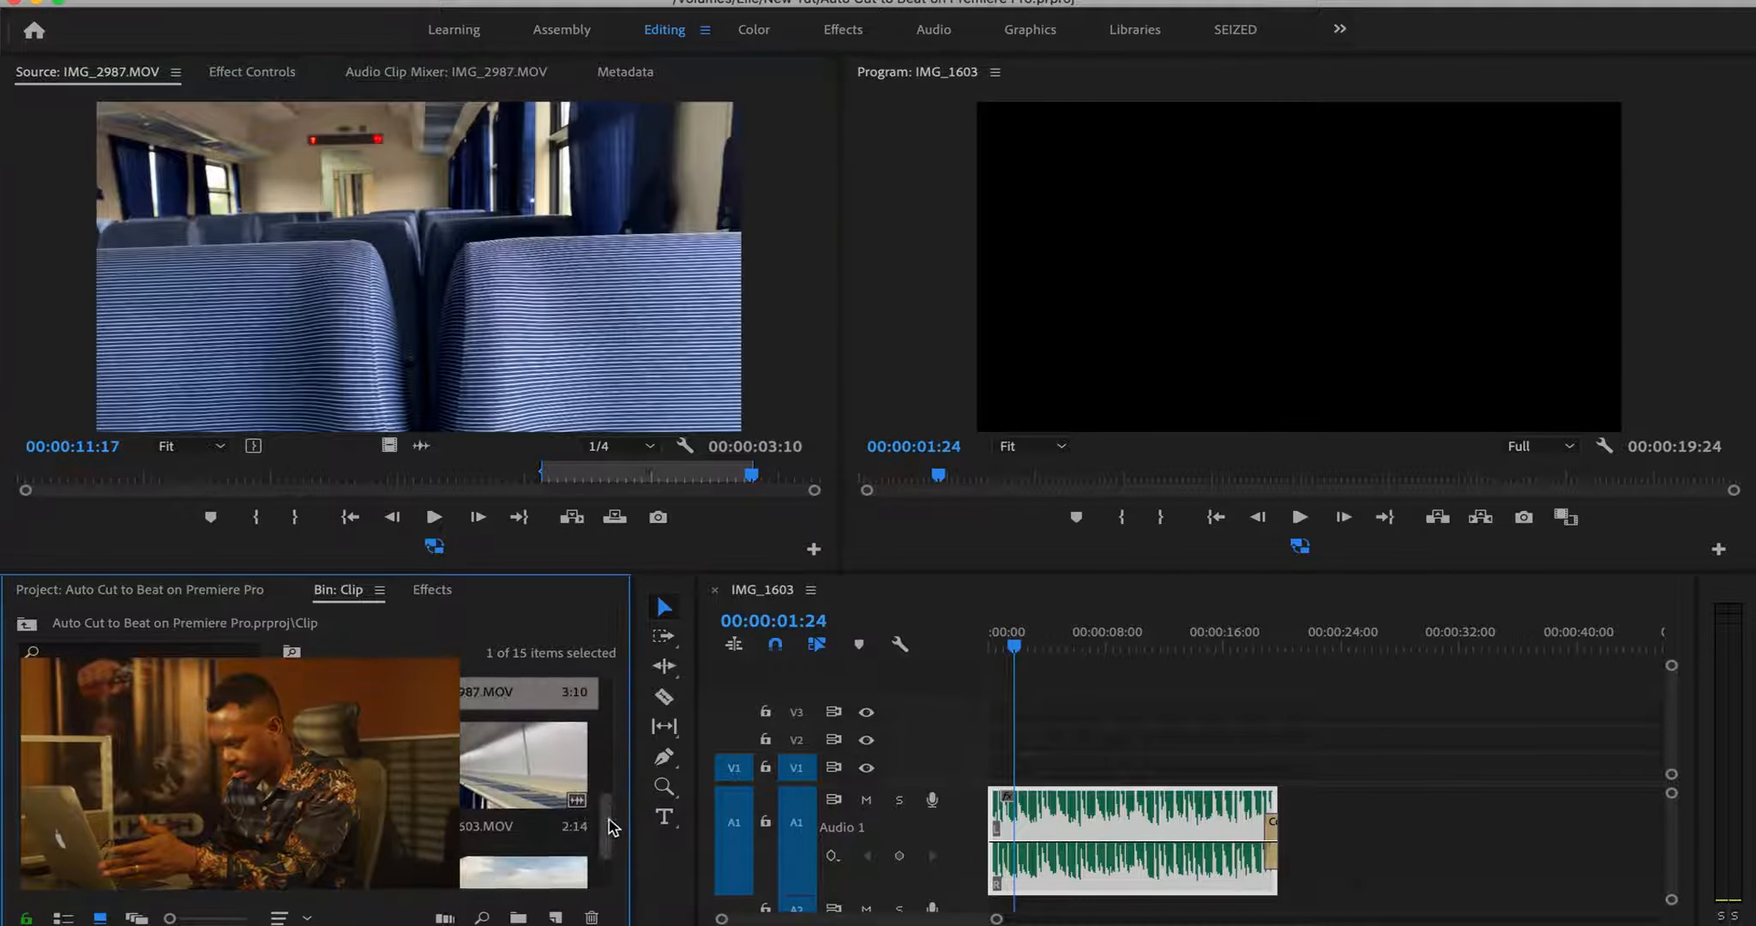
# Step: Mark IMG_0690.MOV with an In point at 00:00:03:06 and an Out point that gives a 4:01 duration
pyautogui.doubleClick(306, 763)
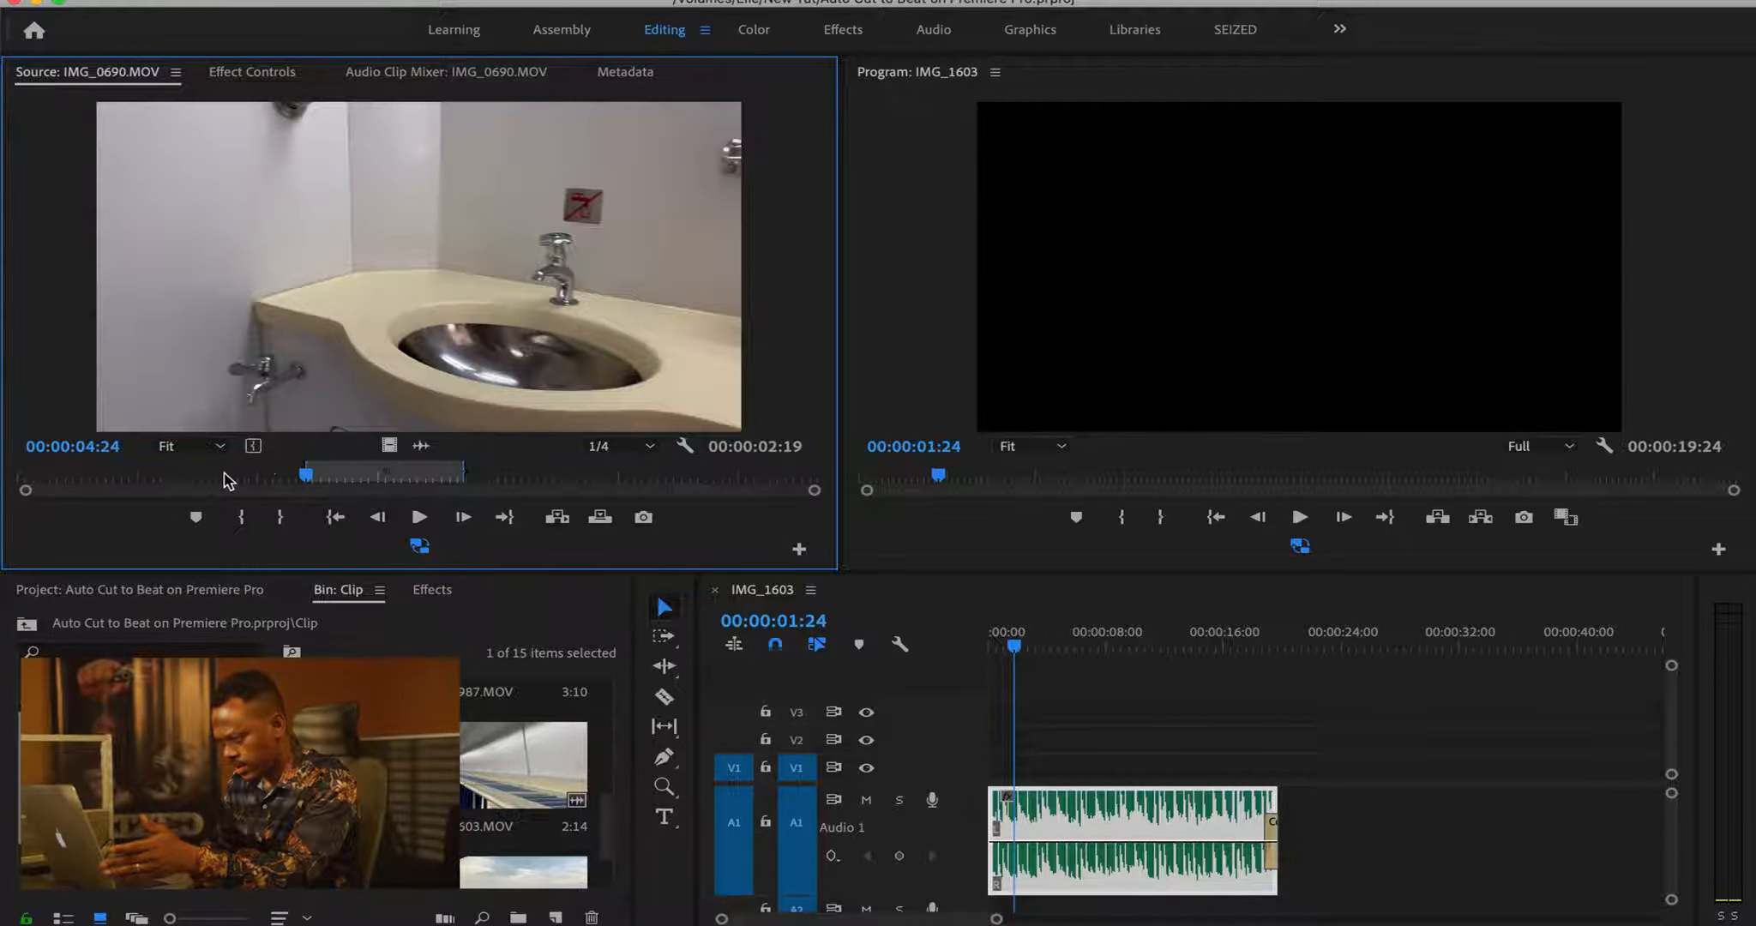
pyautogui.click(211, 477)
pyautogui.press('i')
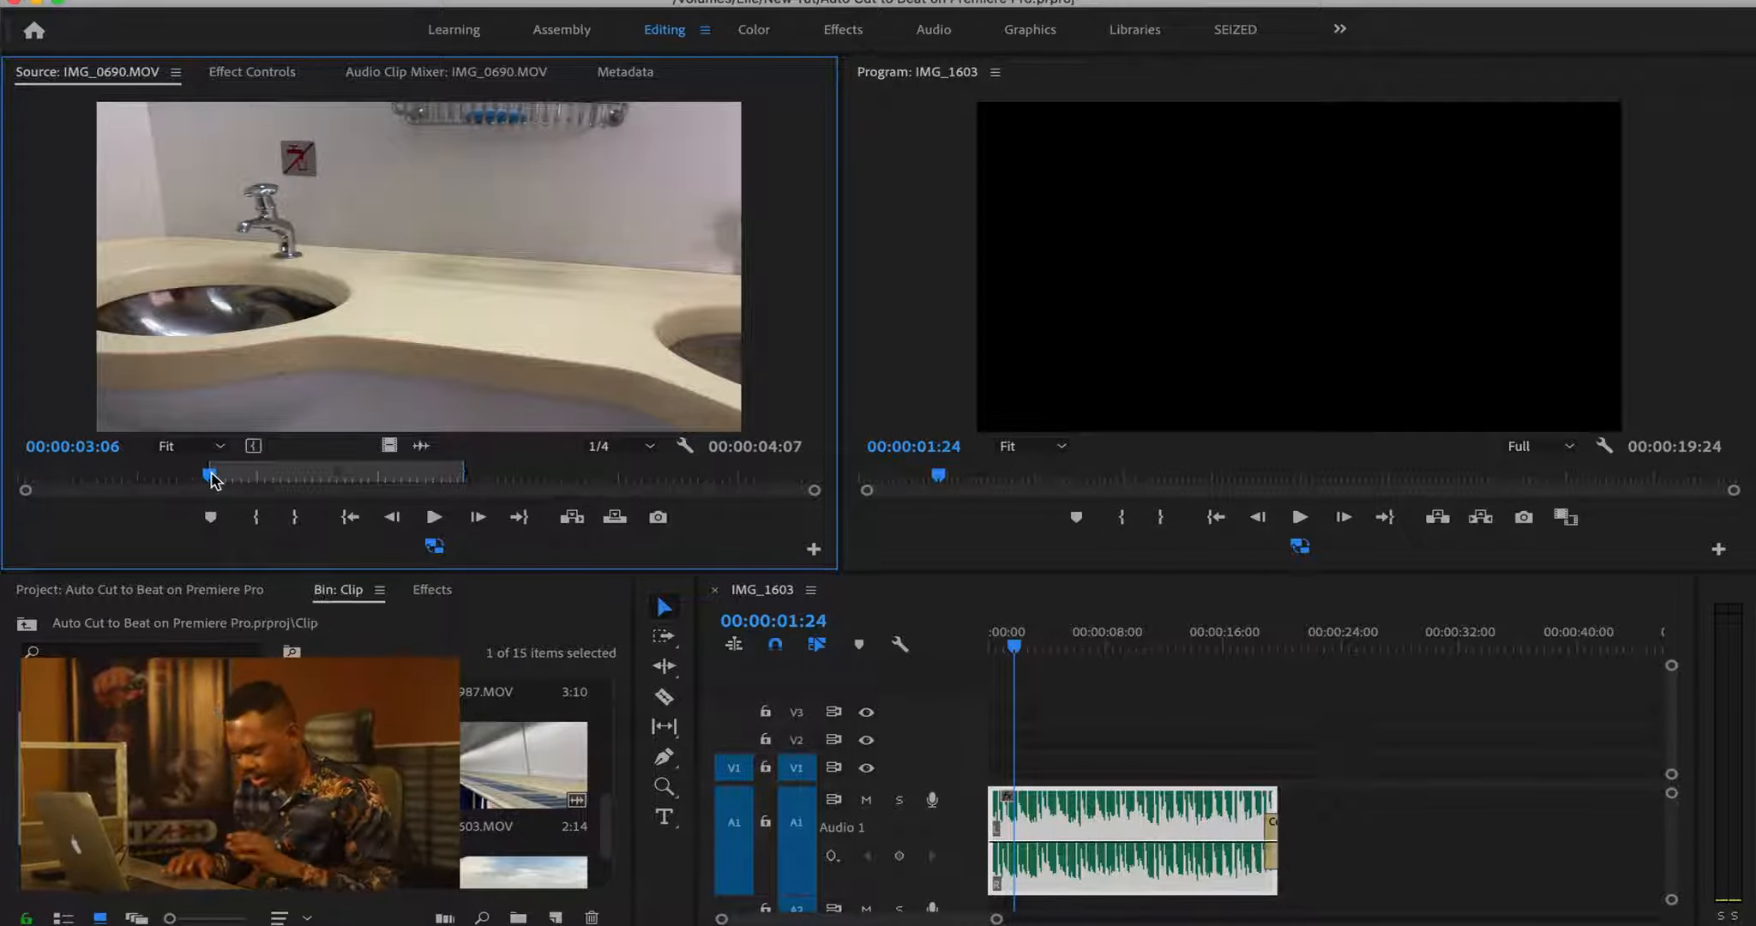
pyautogui.click(452, 477)
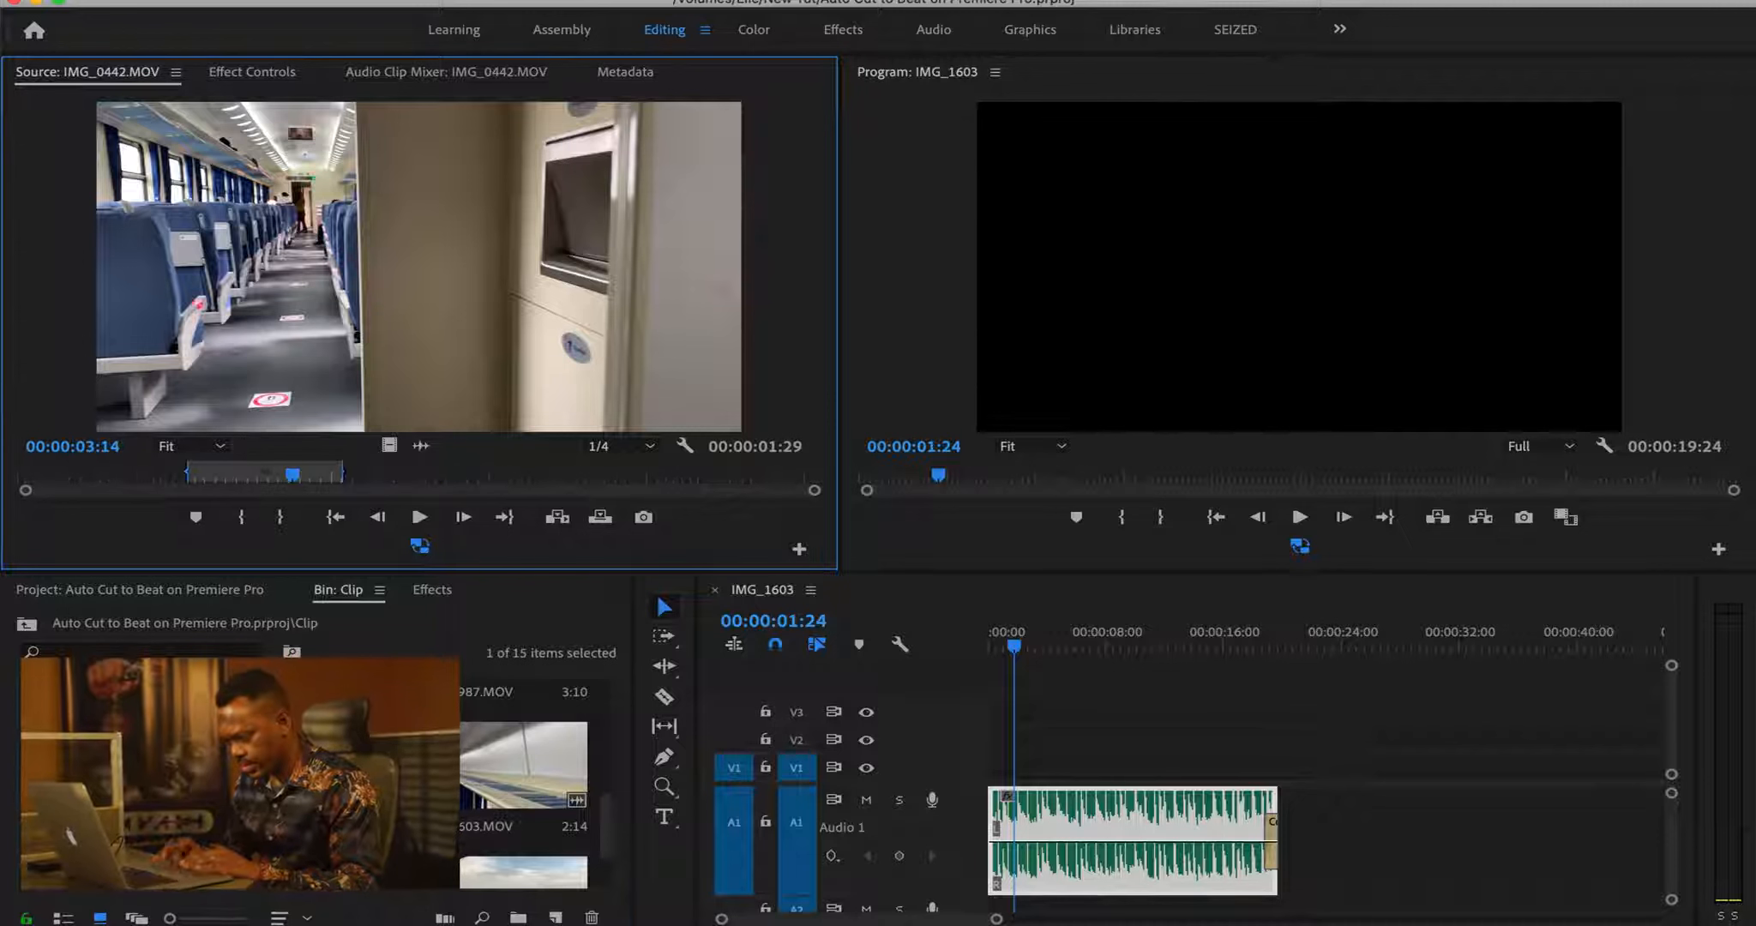
# Step: Check the marked range of IMG_0442.MOV and look over the last clips in the bin
pyautogui.click(199, 478)
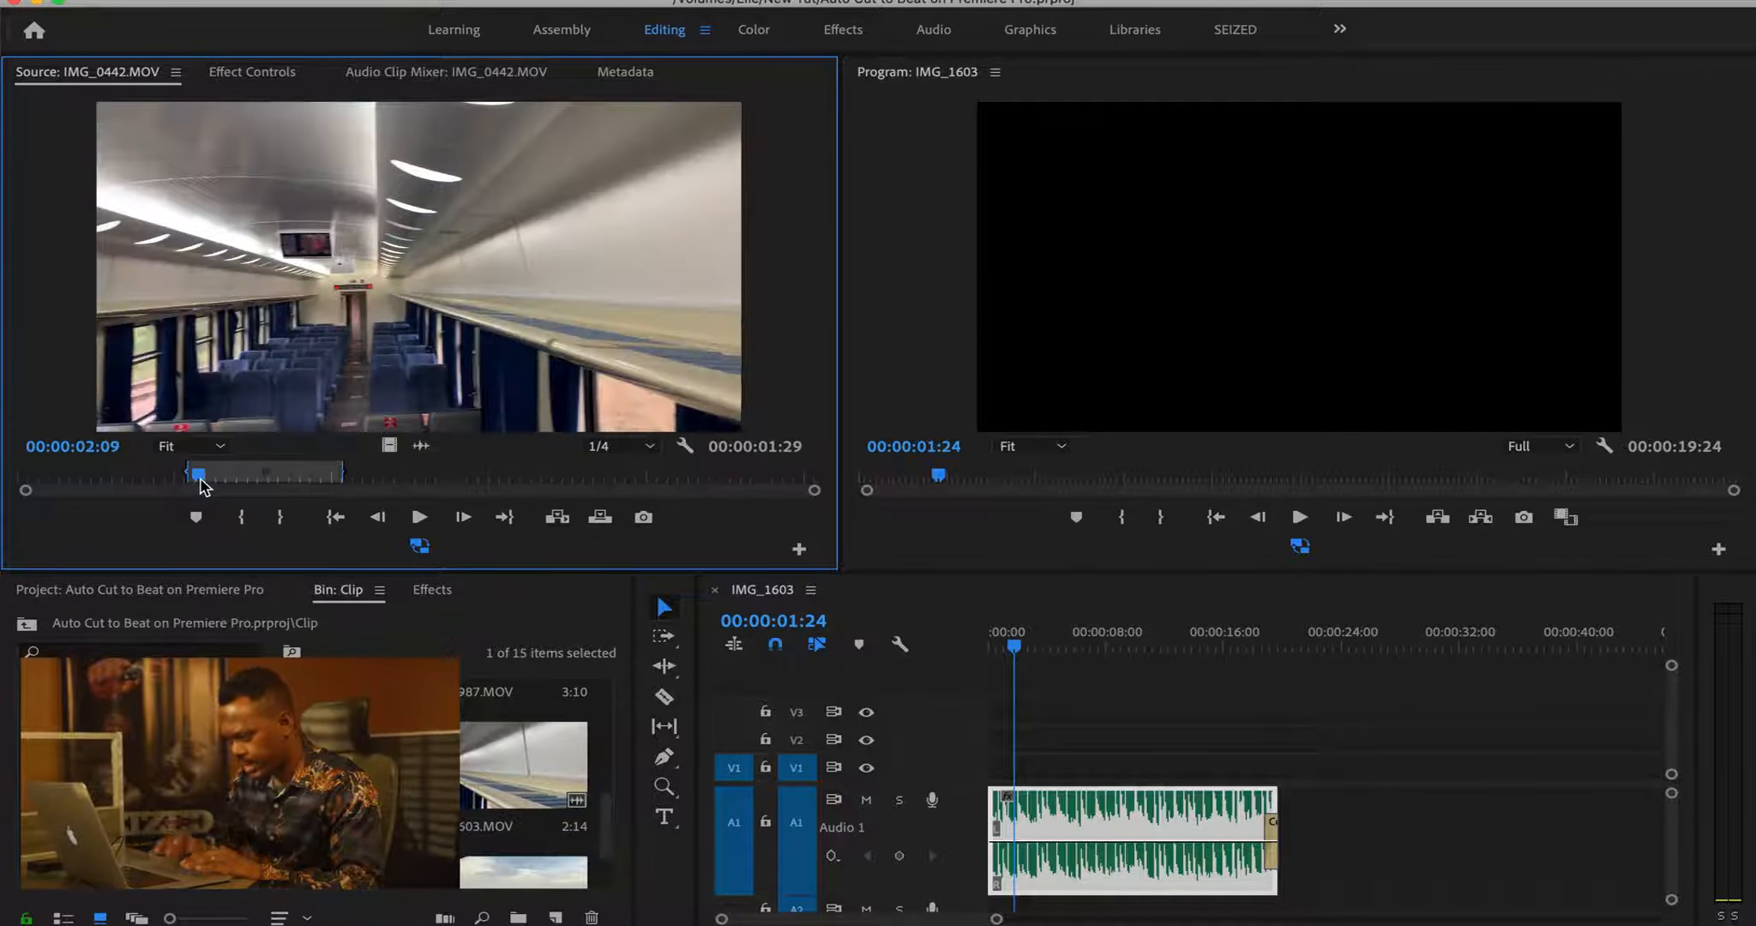
pyautogui.click(492, 783)
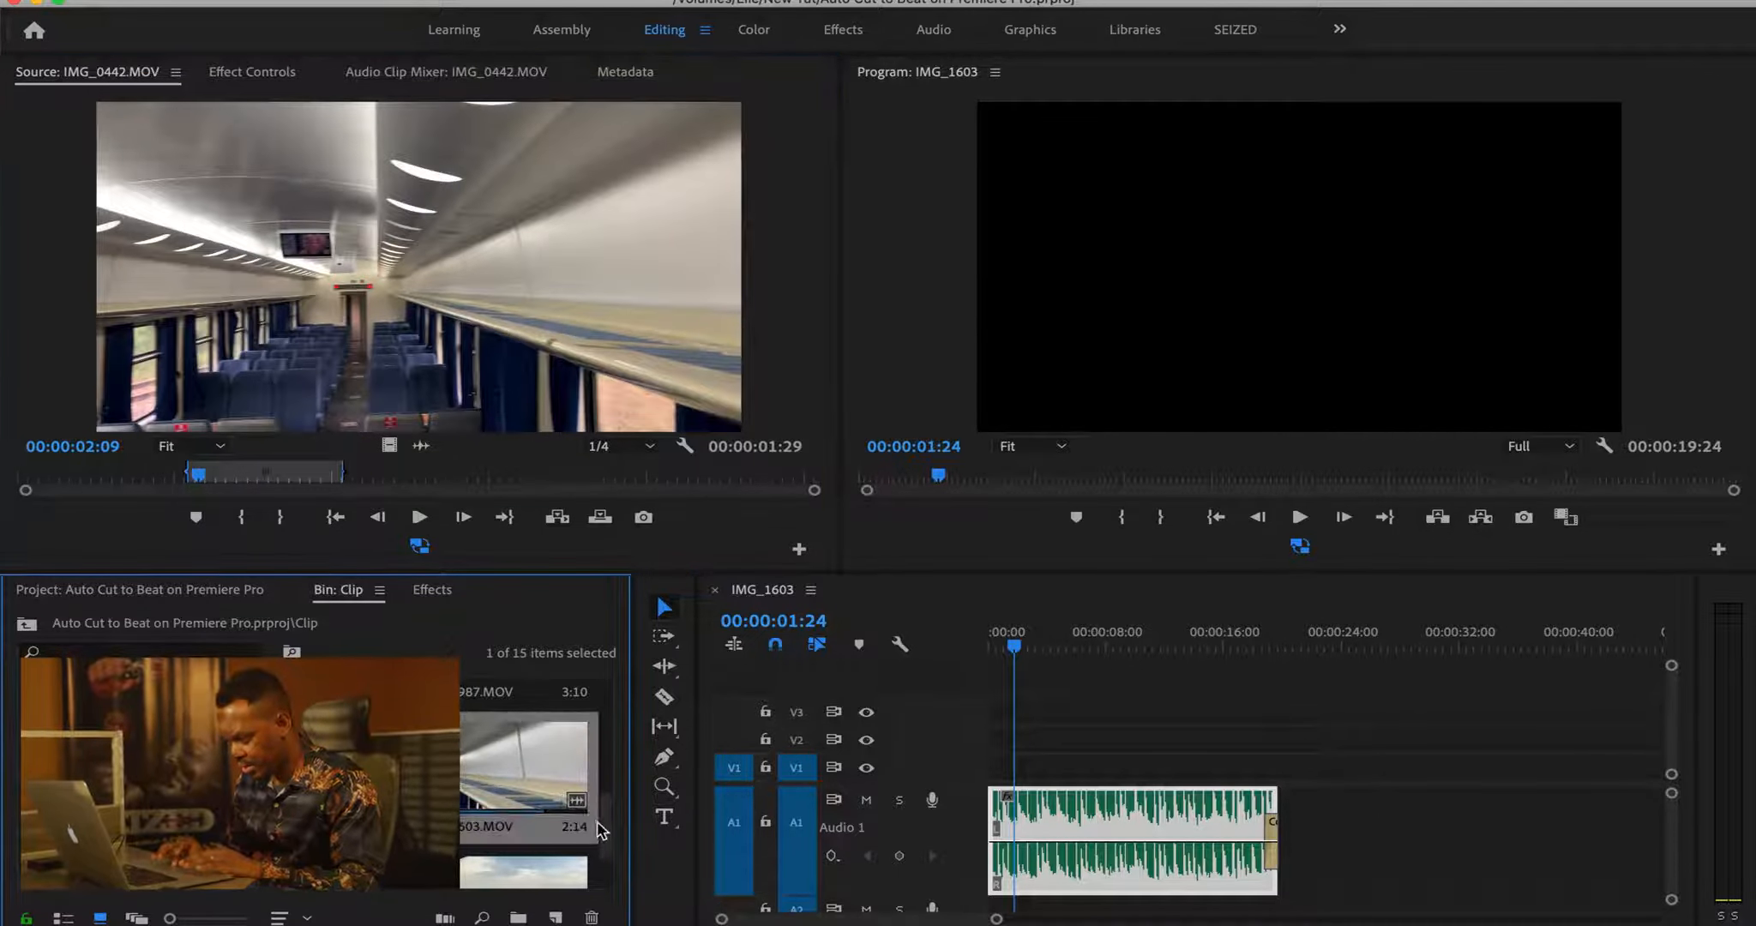
pyautogui.scroll(-2, 613, 827)
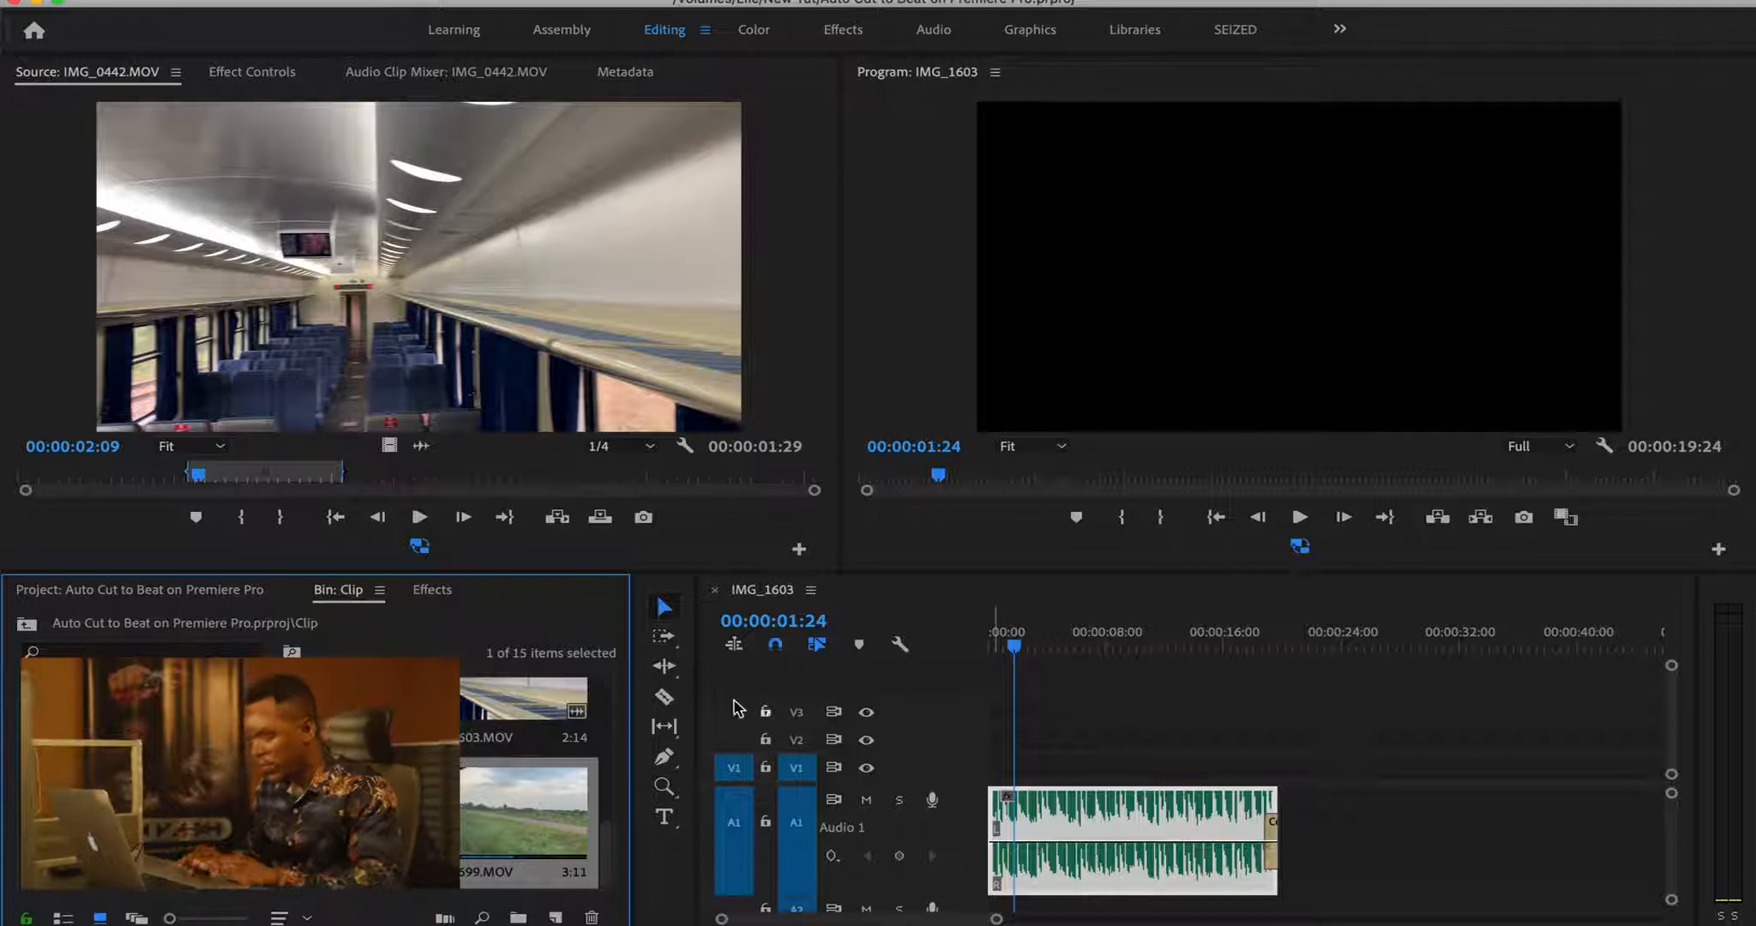
# Step: Return the playhead to 00:00:00:00 and enlarge the timeline until the individual beats show in the audio waveform
pyautogui.moveTo(1026, 632); pyautogui.dragTo(902, 643)
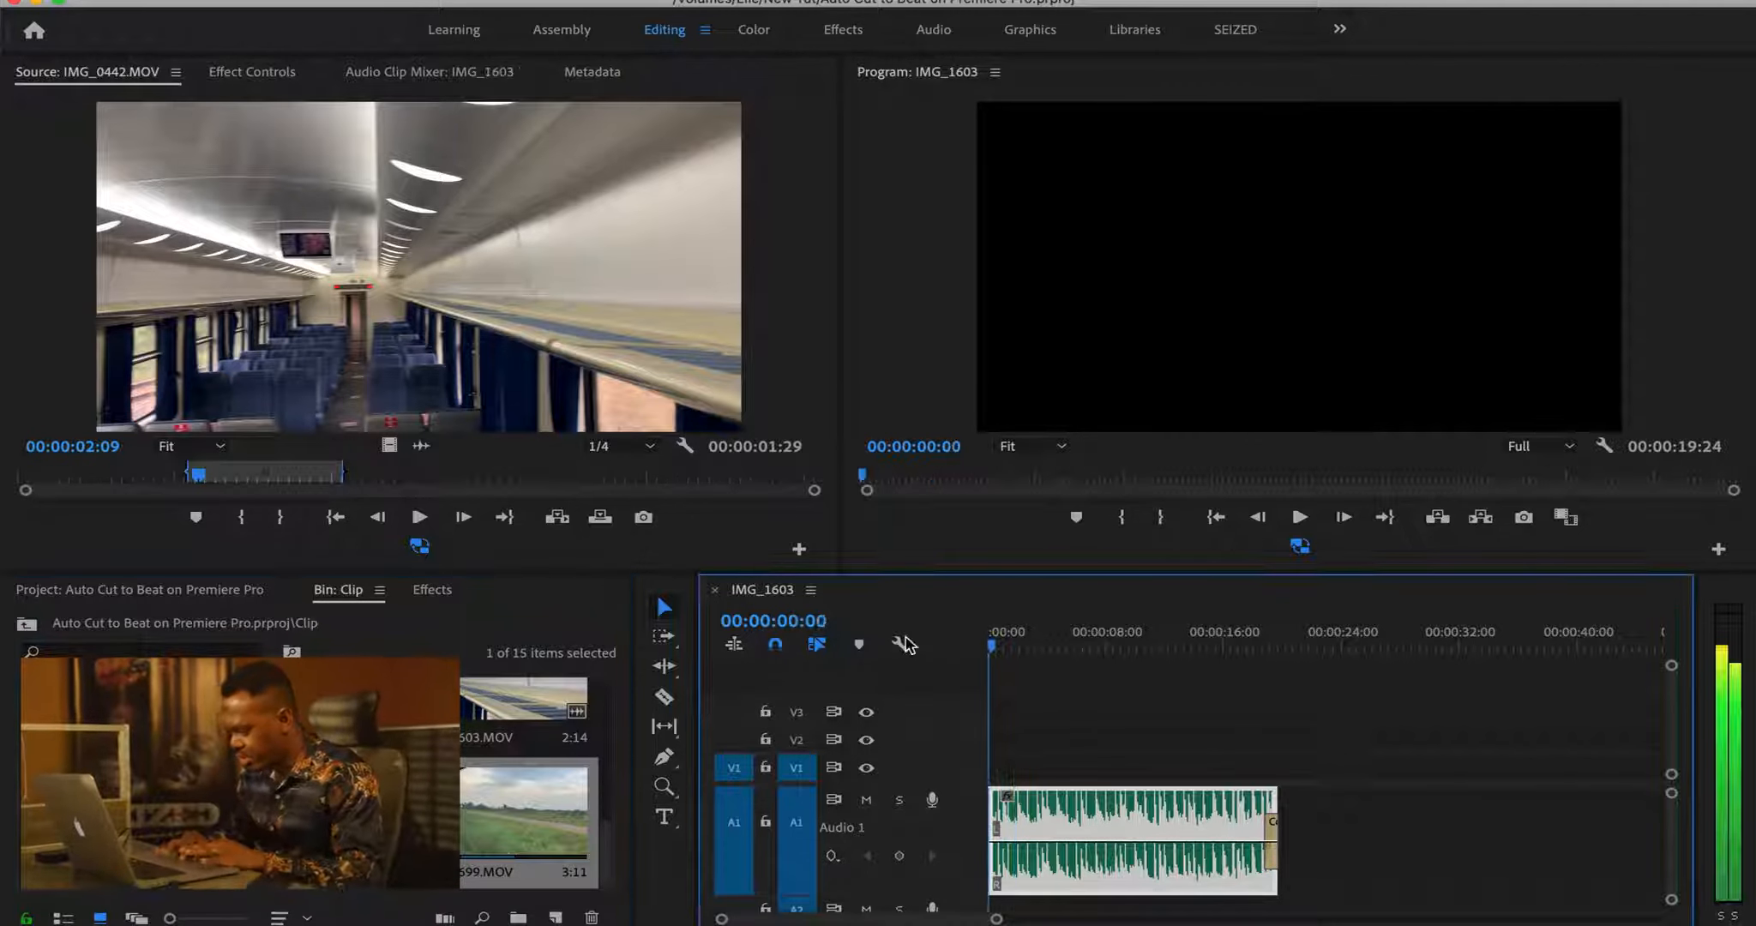
pyautogui.press('=')
pyautogui.press('=')
pyautogui.press('=')
pyautogui.press('=')
pyautogui.press('=')
pyautogui.moveTo(1032, 636); pyautogui.dragTo(939, 643)
pyautogui.press('-')
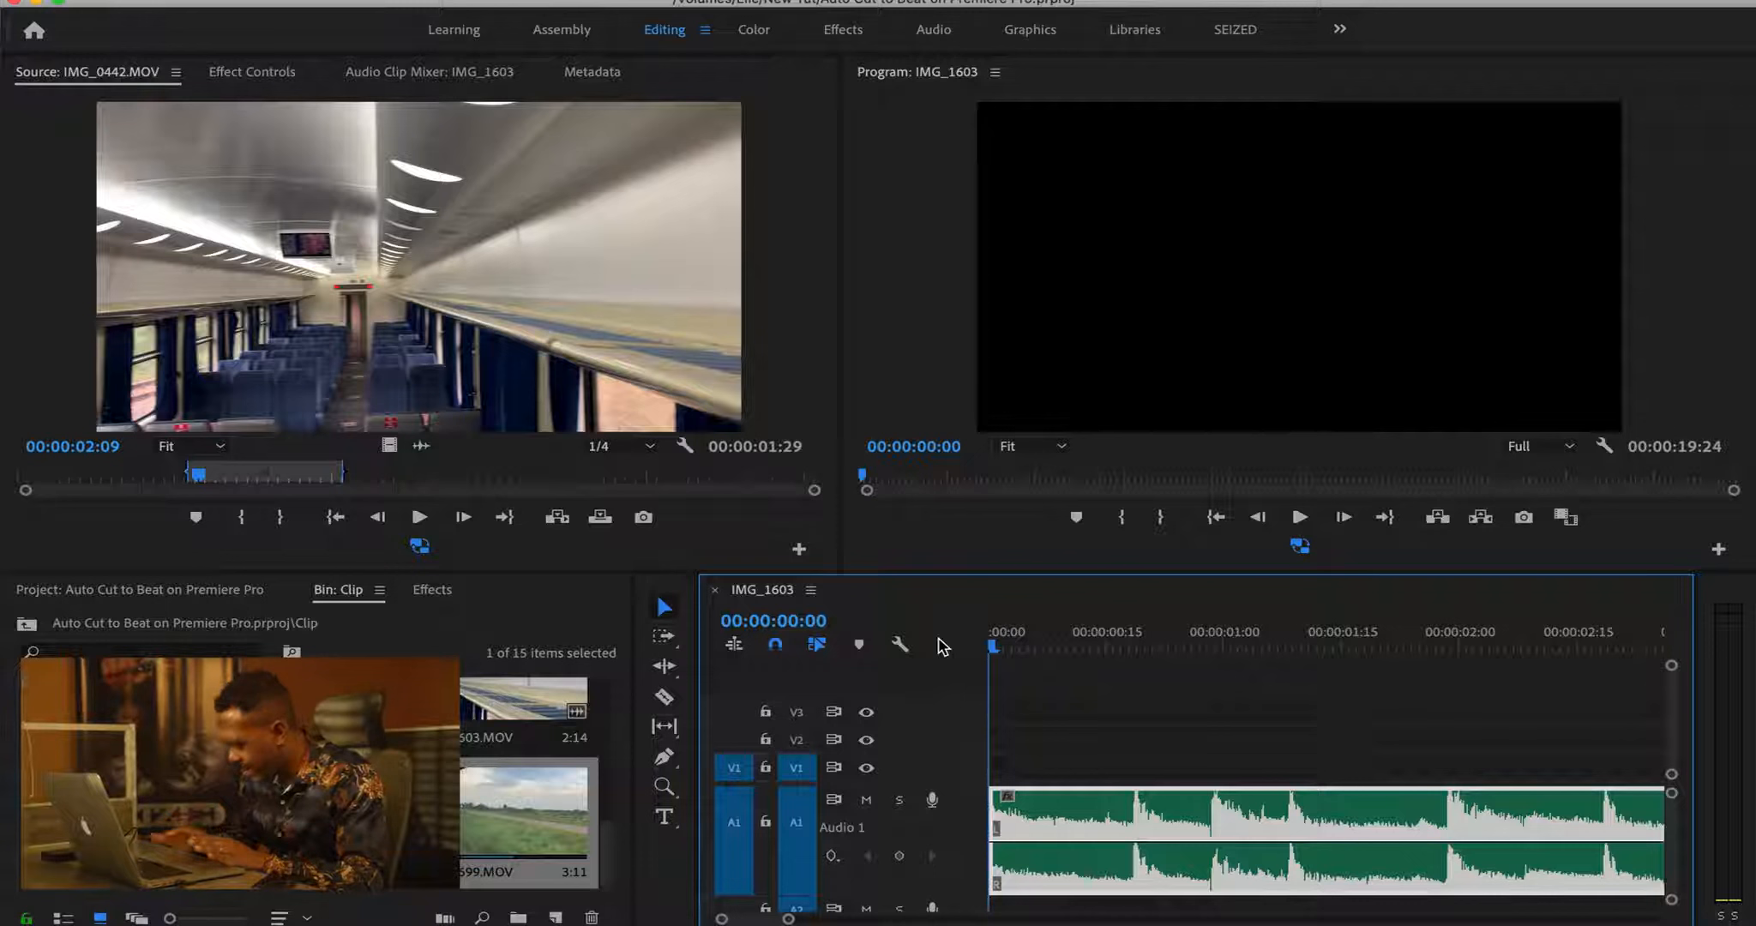
pyautogui.click(1058, 642)
pyautogui.click(1010, 716)
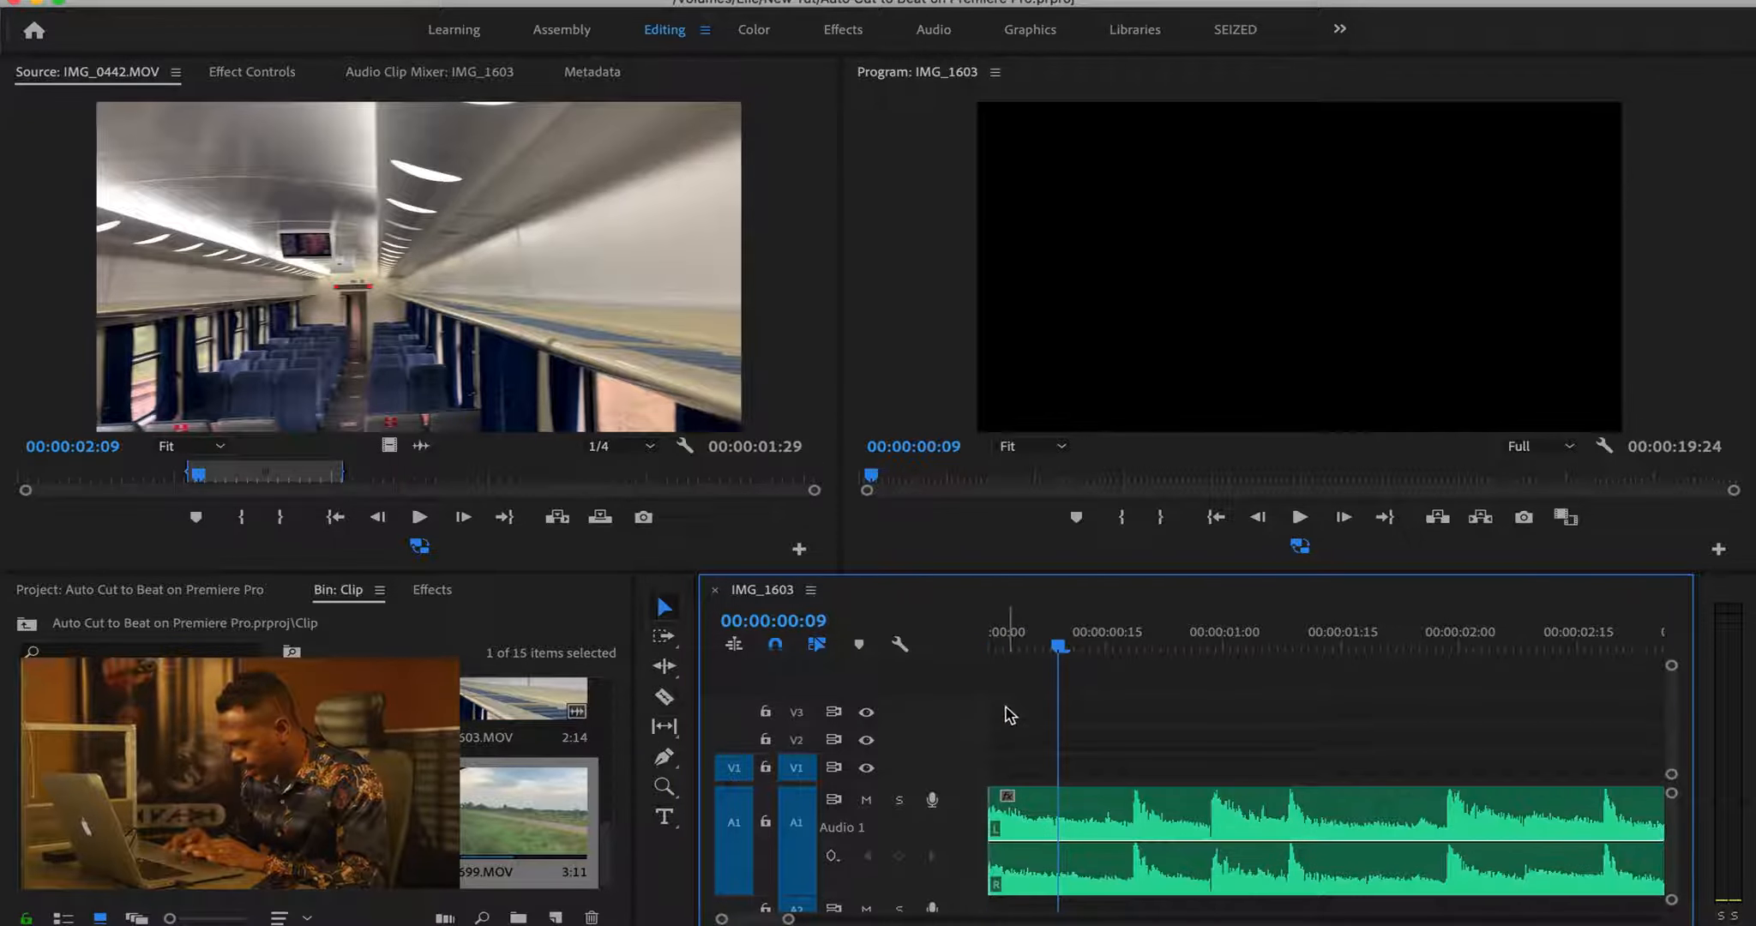
pyautogui.moveTo(1029, 652); pyautogui.dragTo(943, 659)
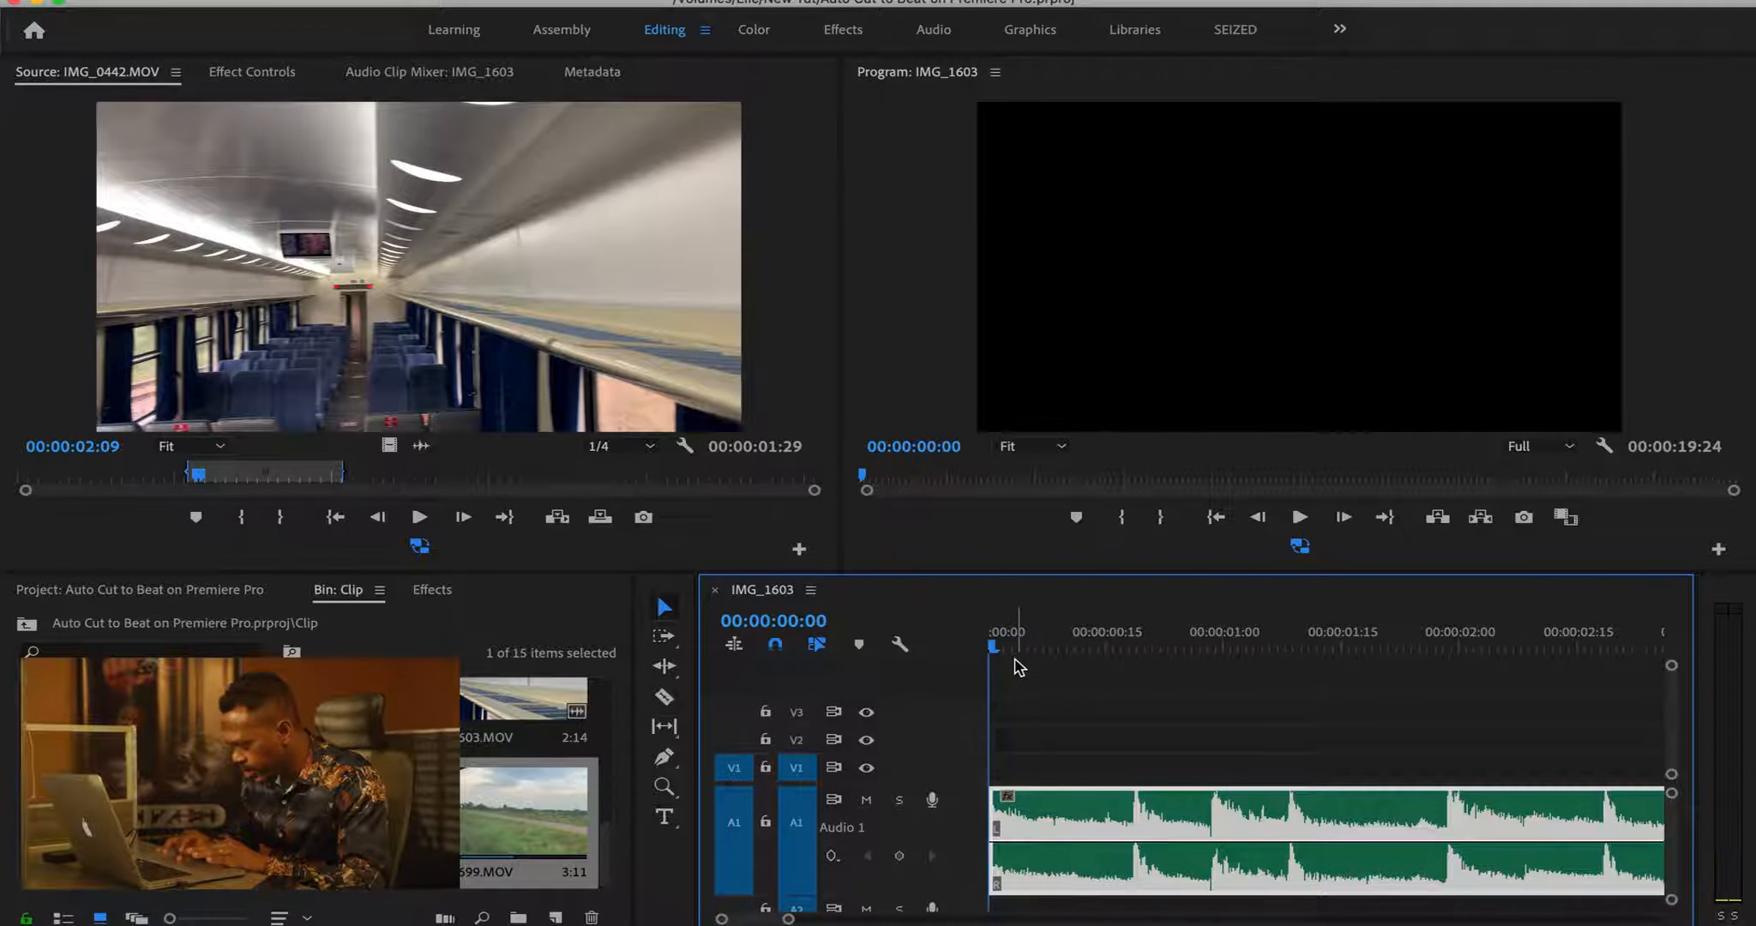
pyautogui.click(1019, 667)
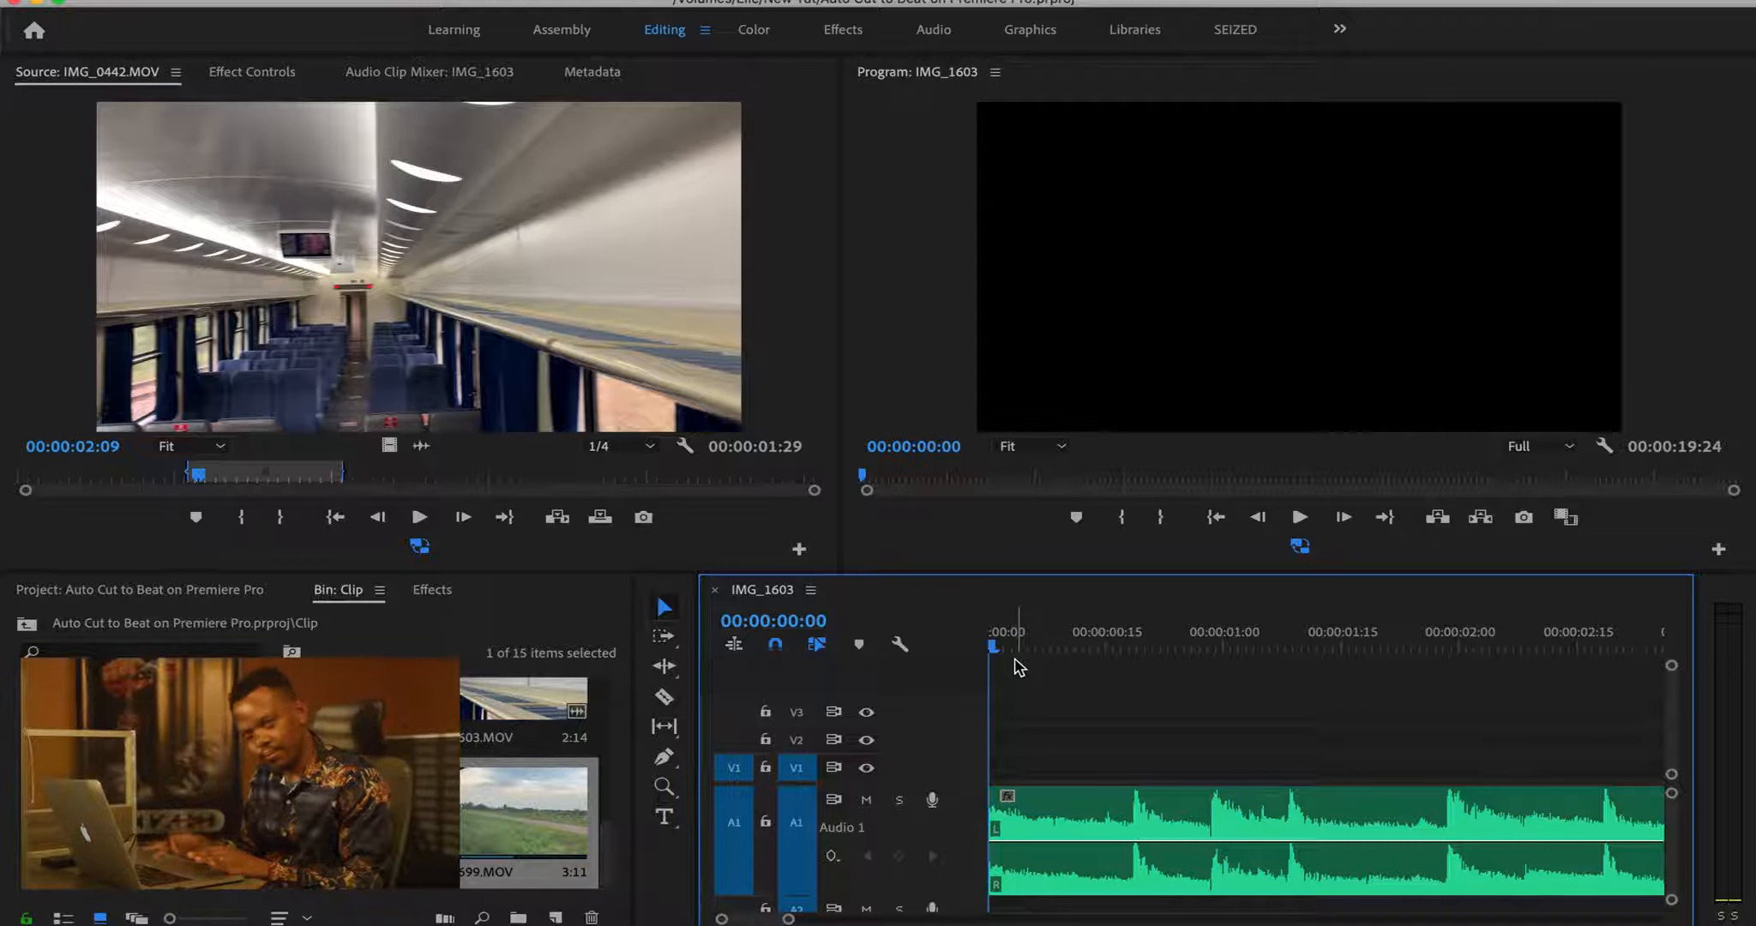
# Step: Play the opening of the IMG_1603 sequence from the start to hear where the beats fall
pyautogui.moveTo(1003, 641); pyautogui.dragTo(960, 638)
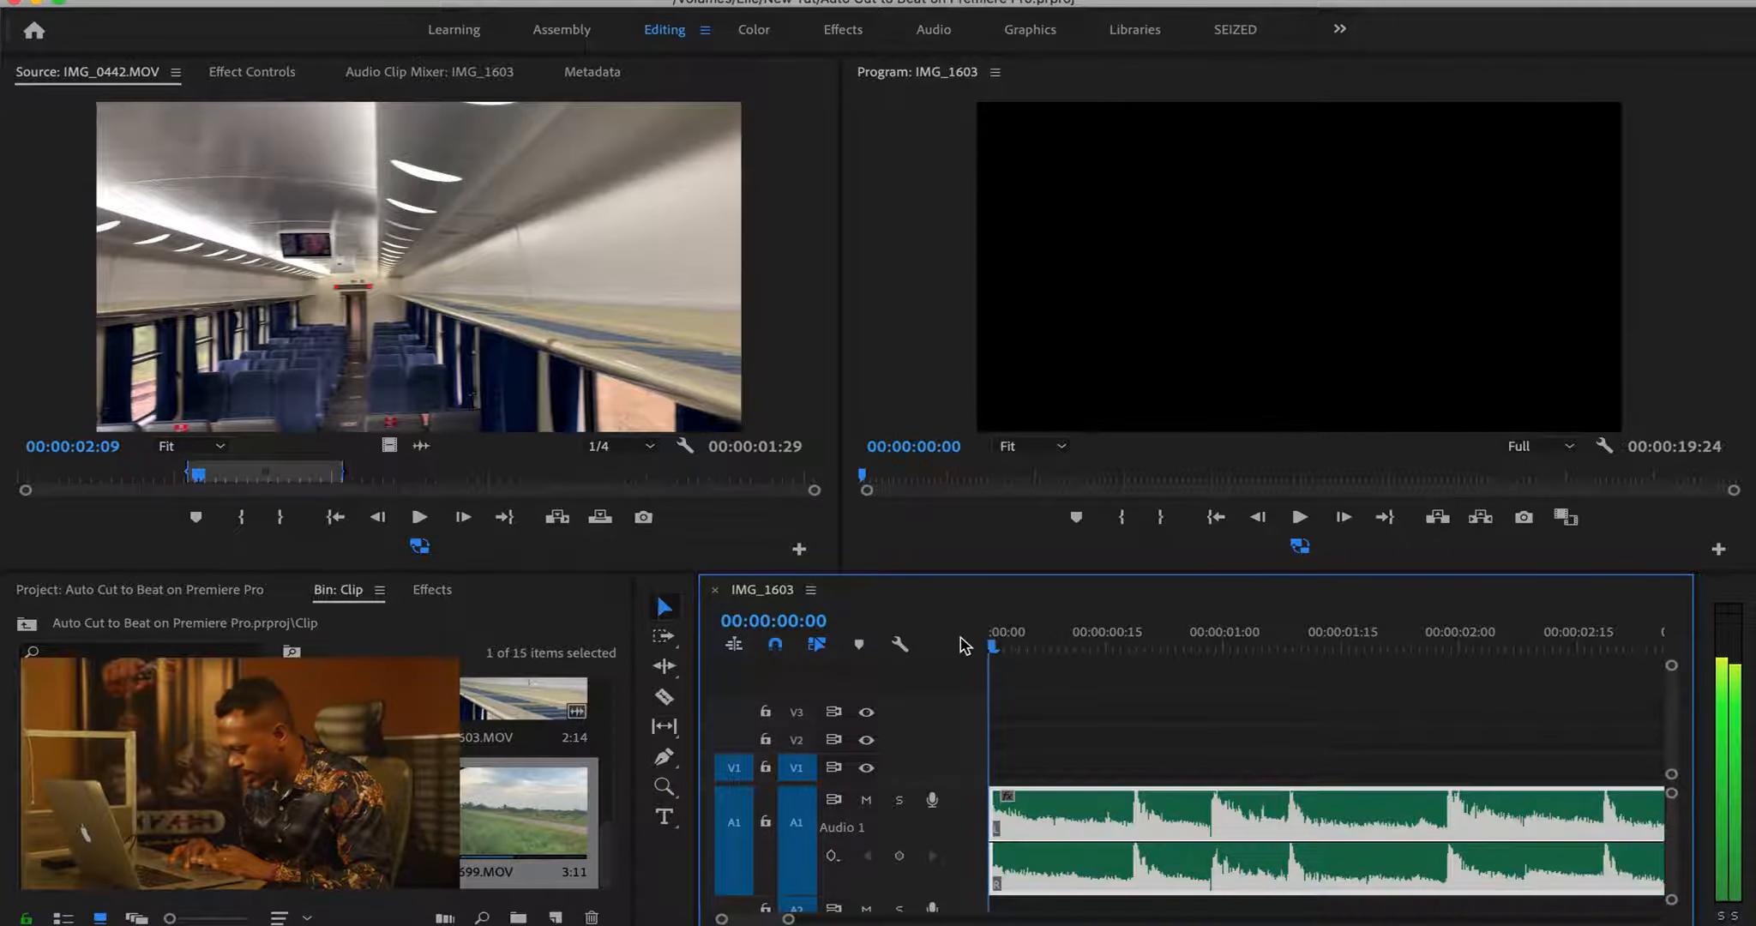
pyautogui.press('space')
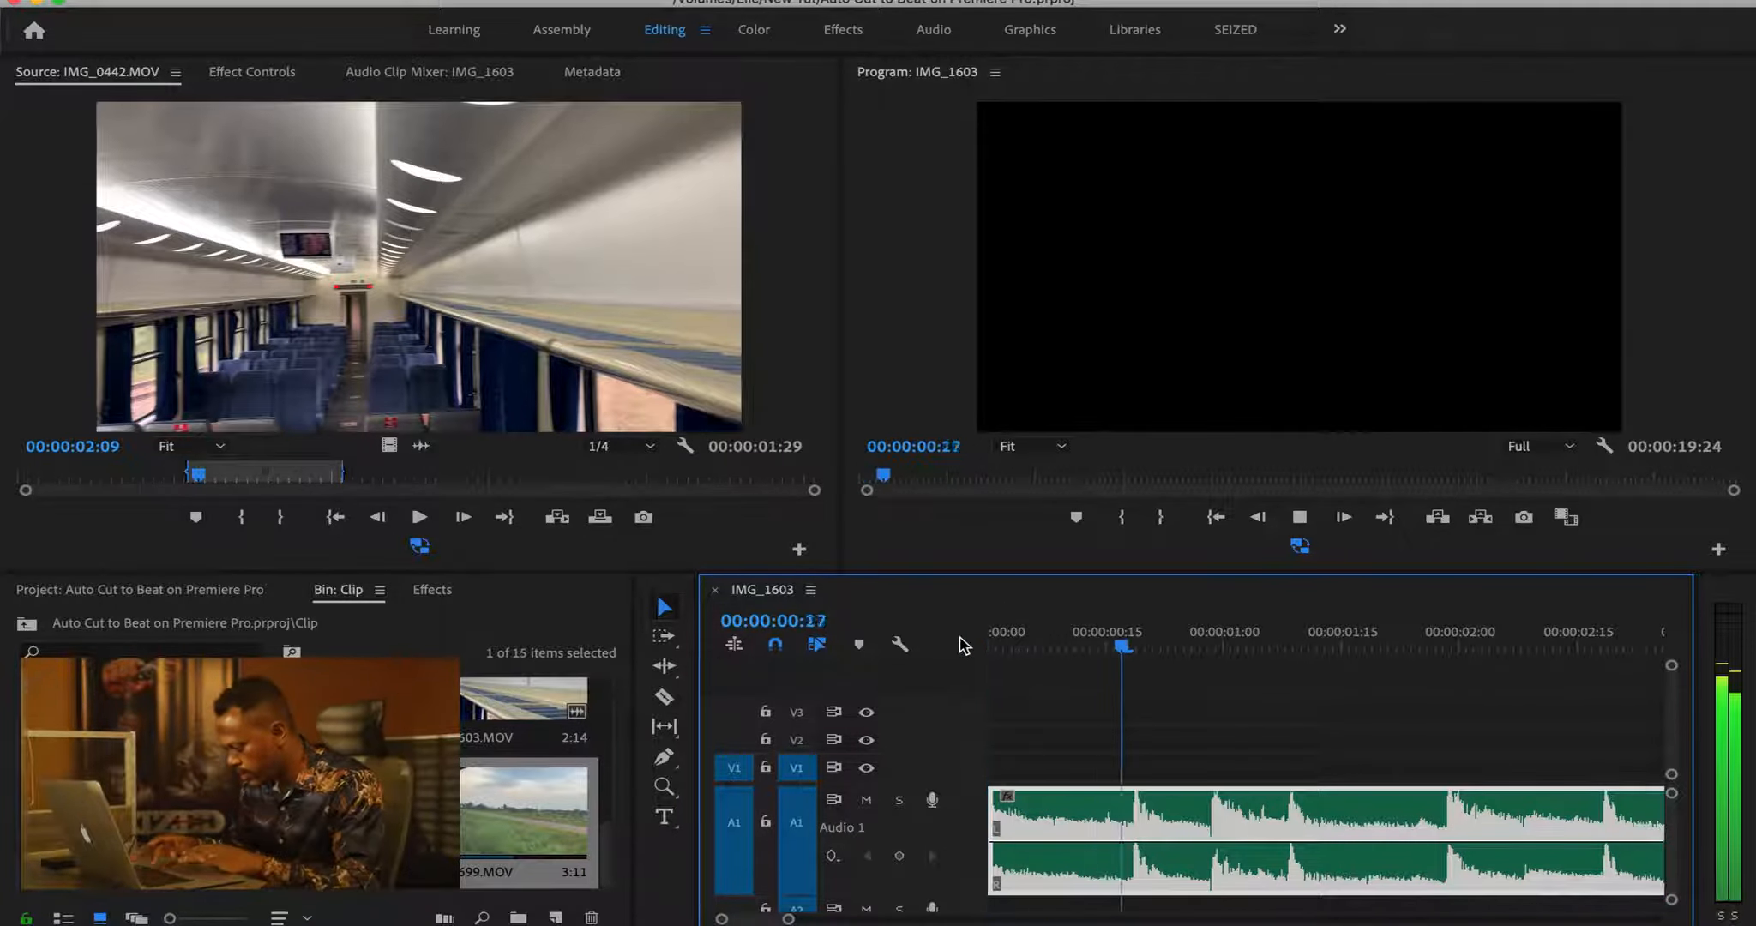
pyautogui.press('space')
pyautogui.press('Home')
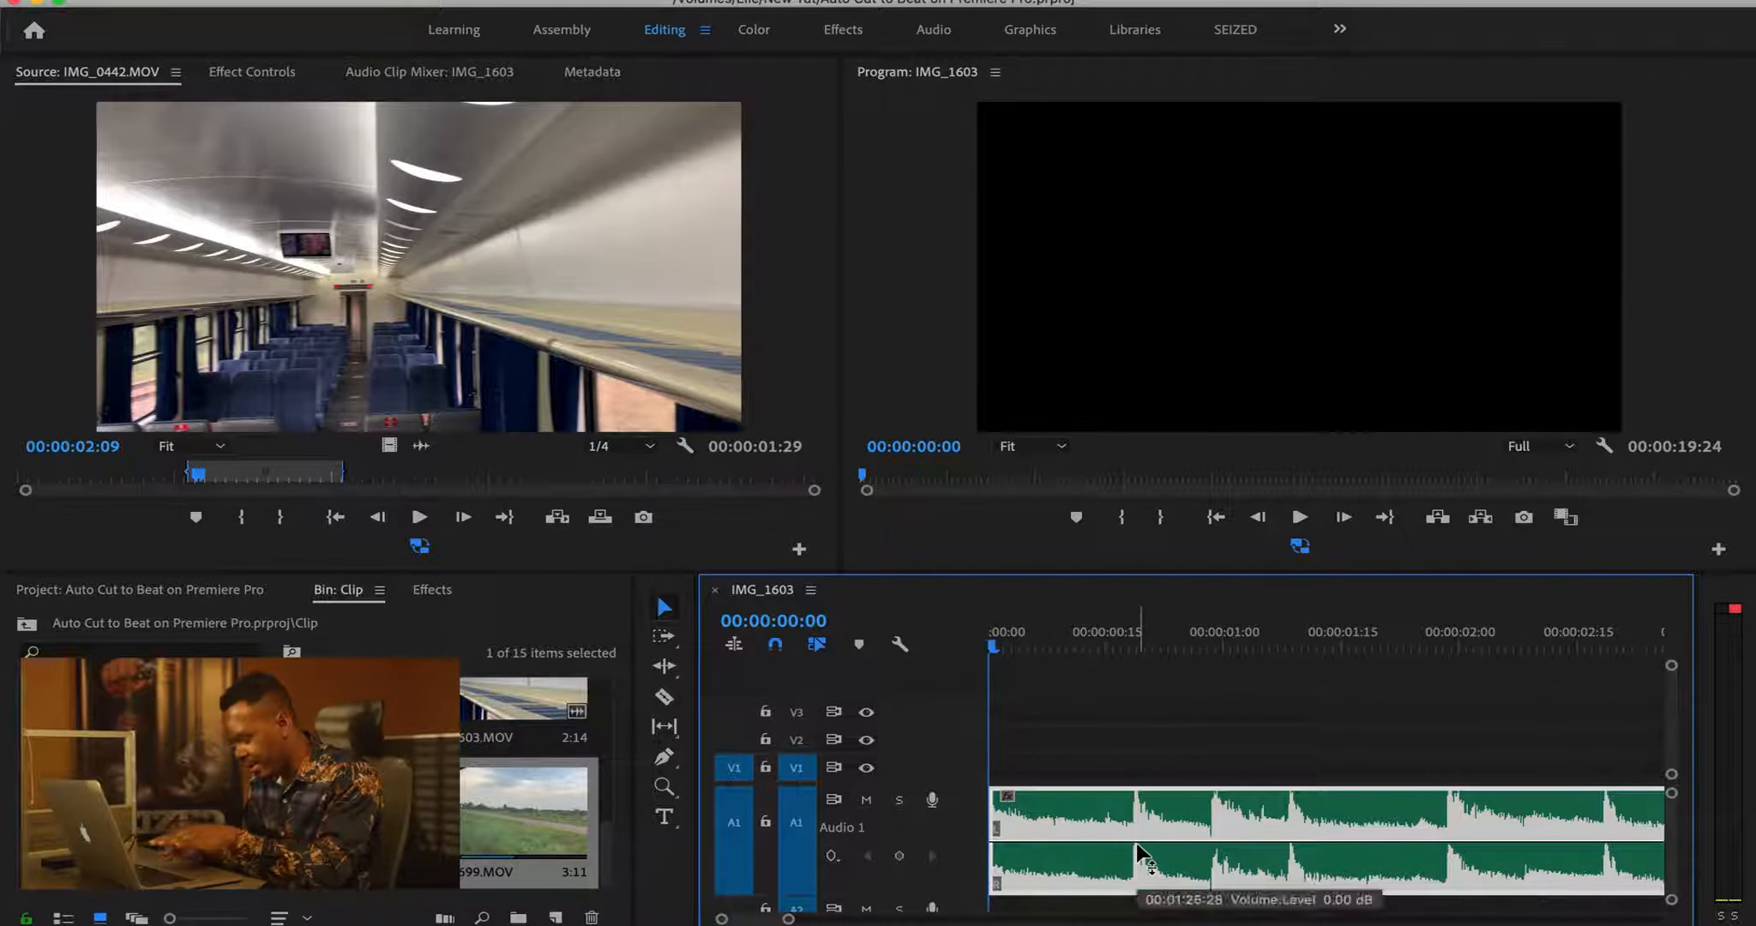
pyautogui.click(1034, 687)
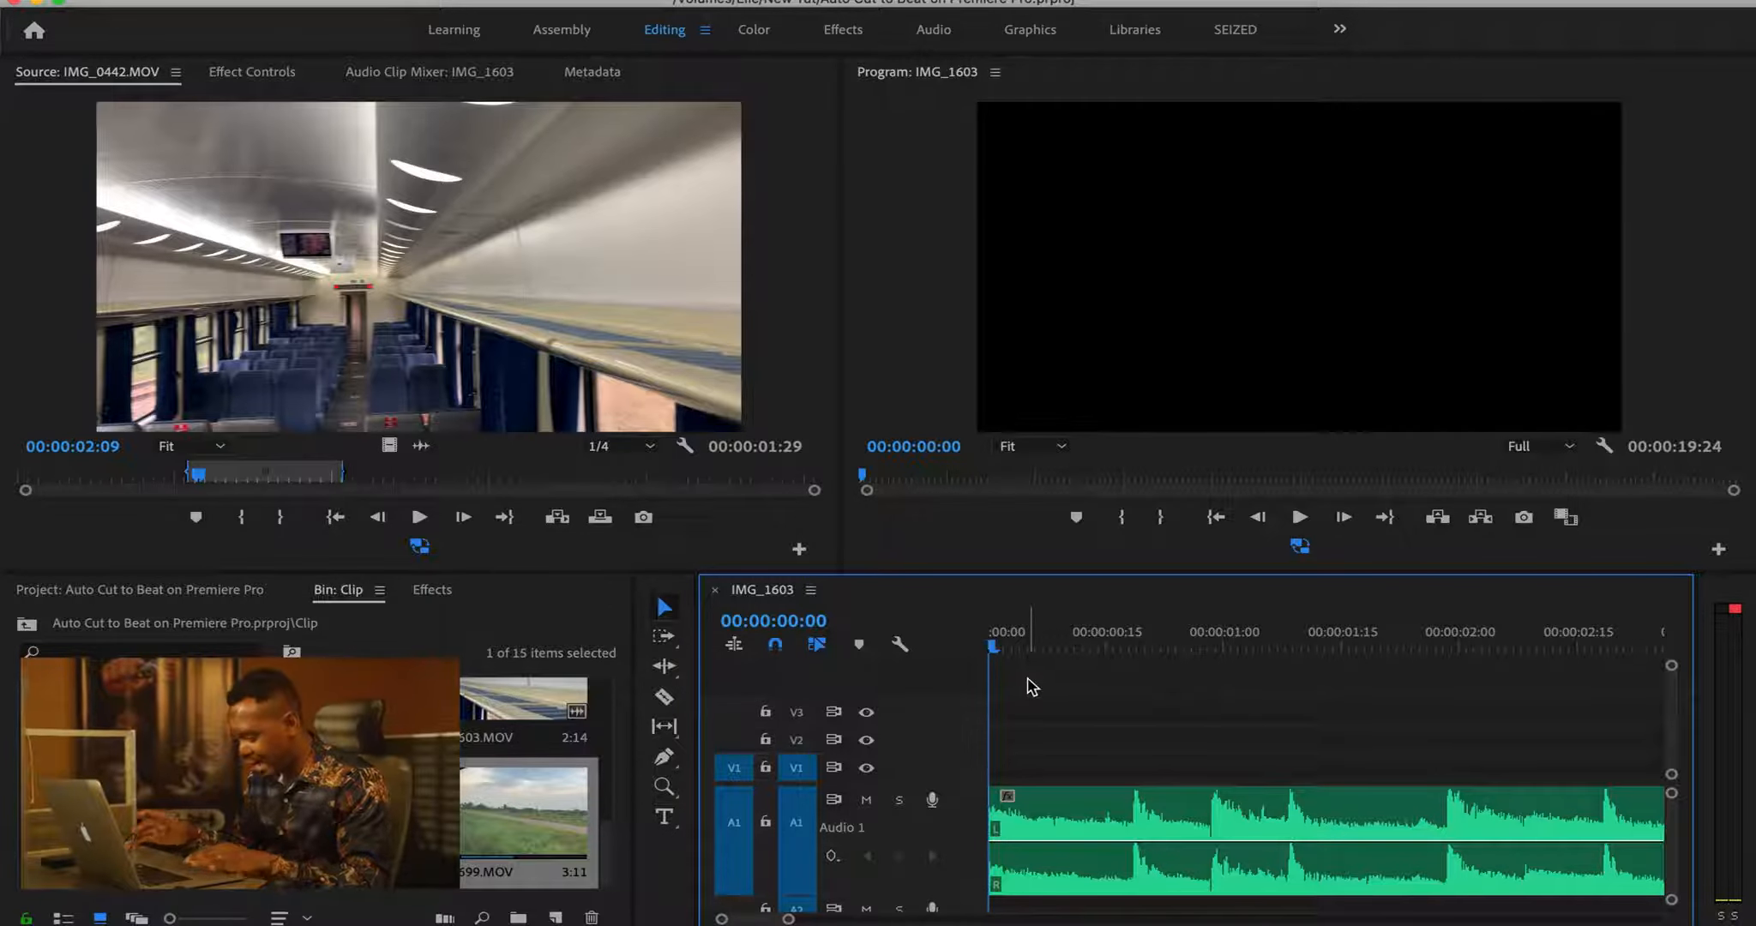
pyautogui.press('space')
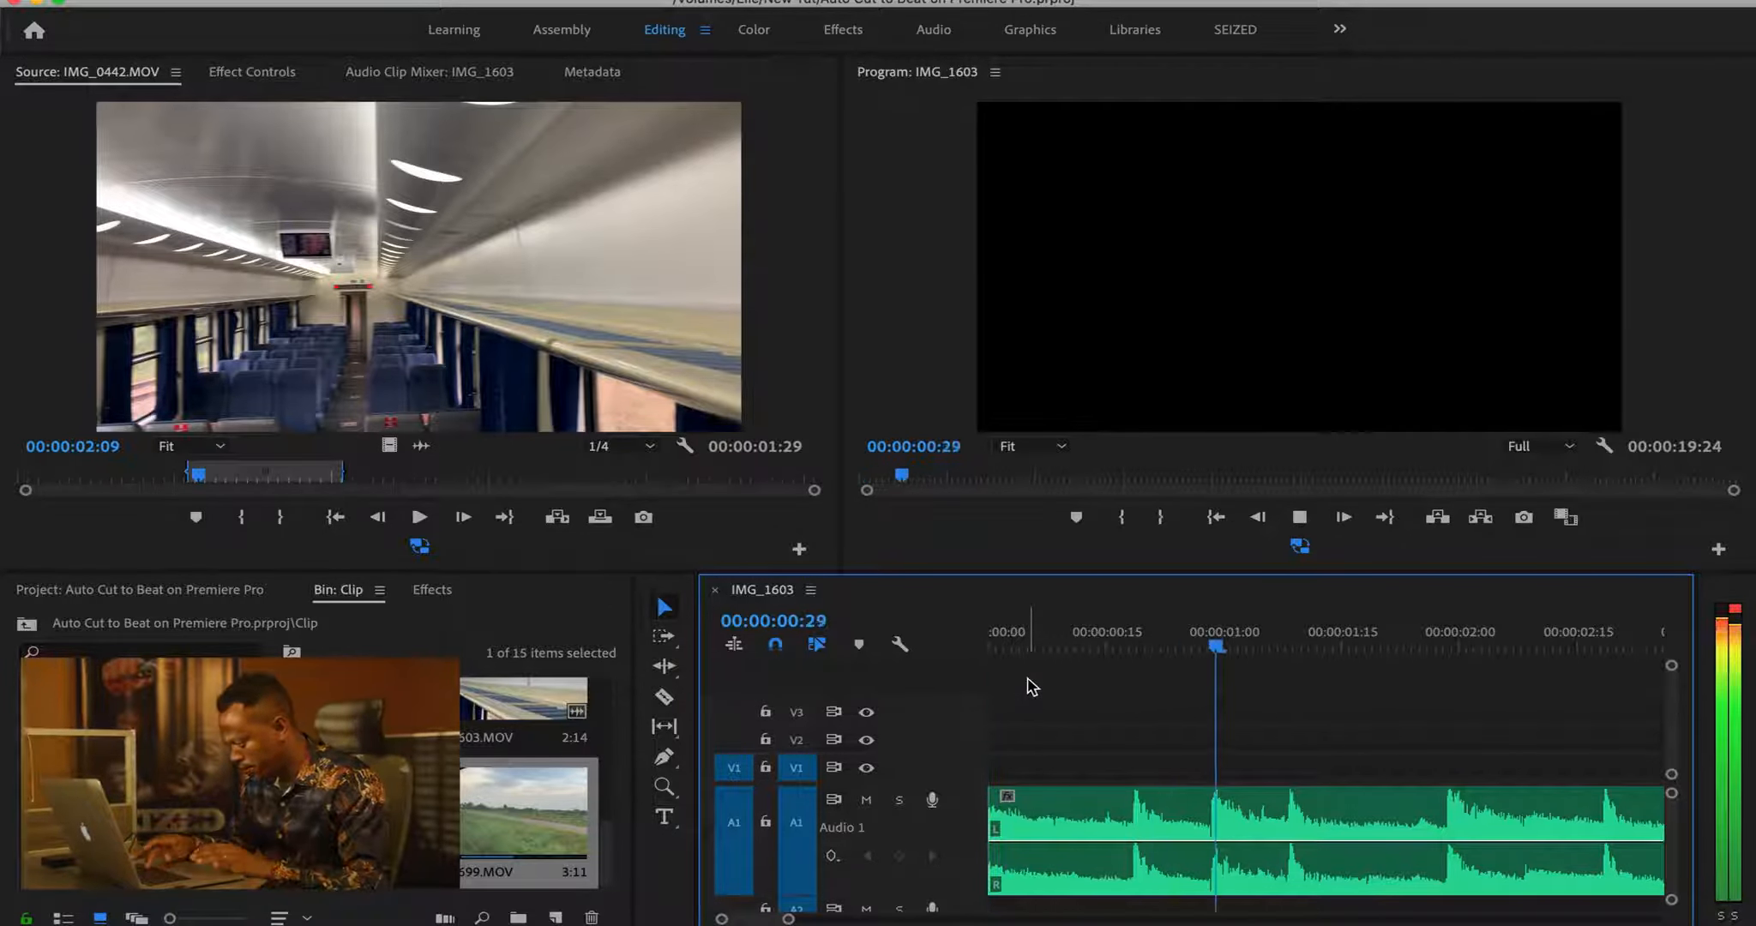
pyautogui.press('space')
# Step: Play the sequence from the start and add an unnumbered marker on each chosen beat up to the audio fade-out
pyautogui.moveTo(1071, 635); pyautogui.dragTo(713, 608)
pyautogui.click(1011, 725)
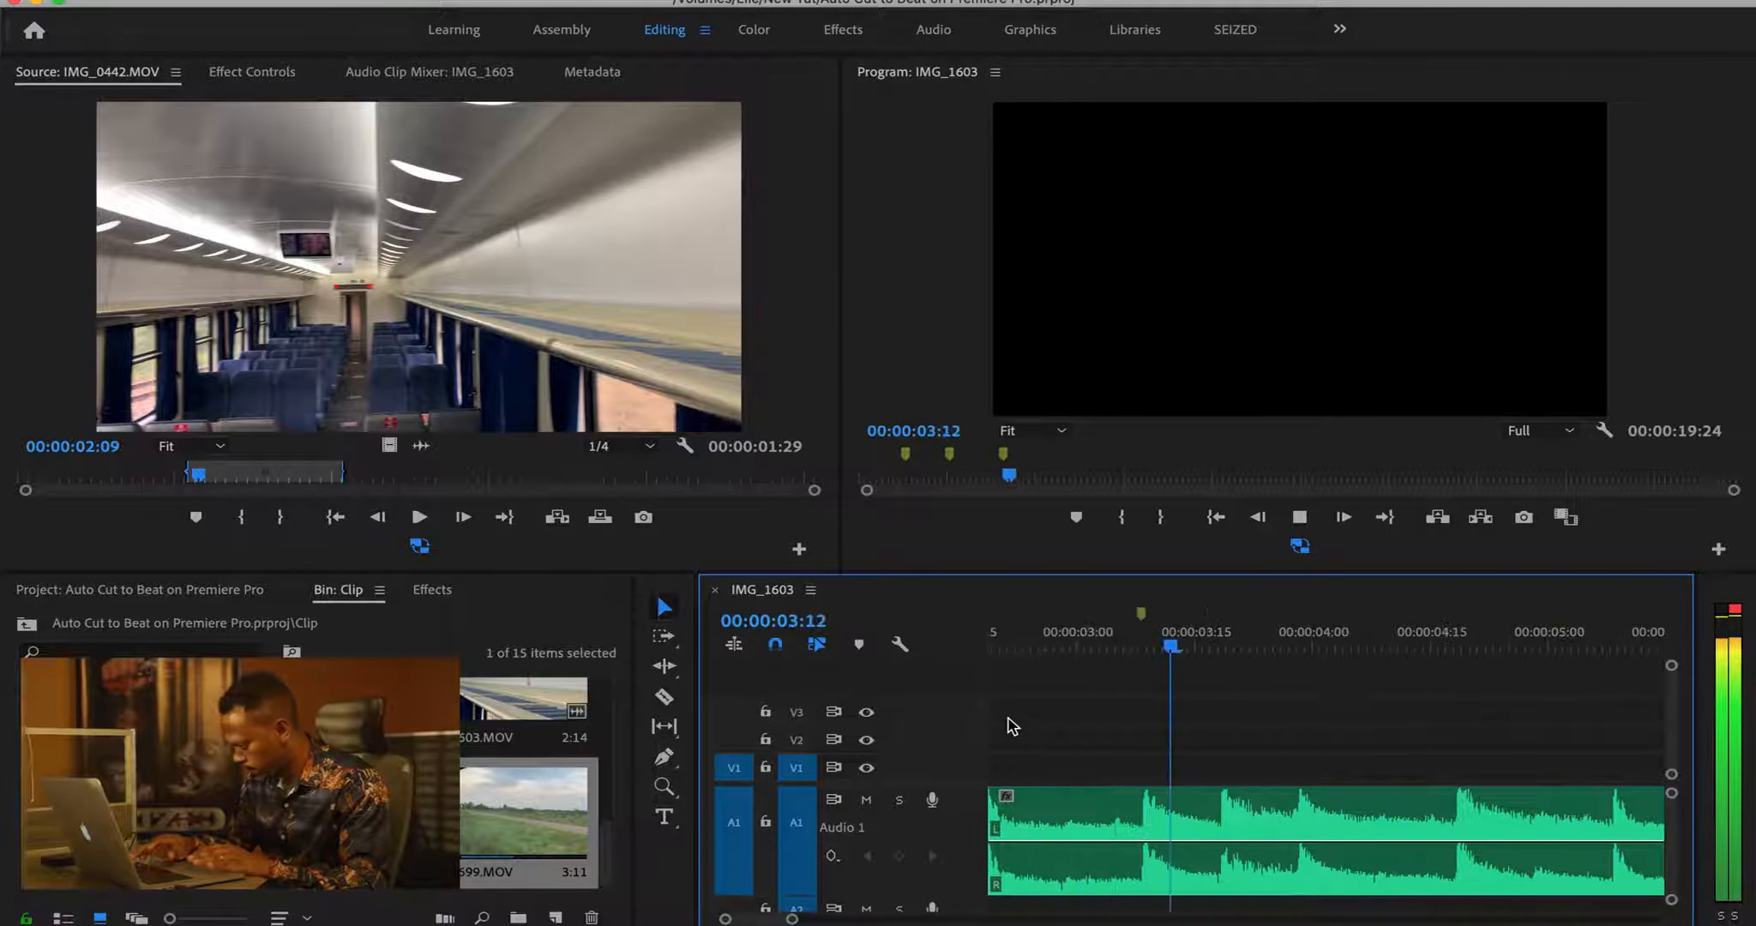
pyautogui.press('m')
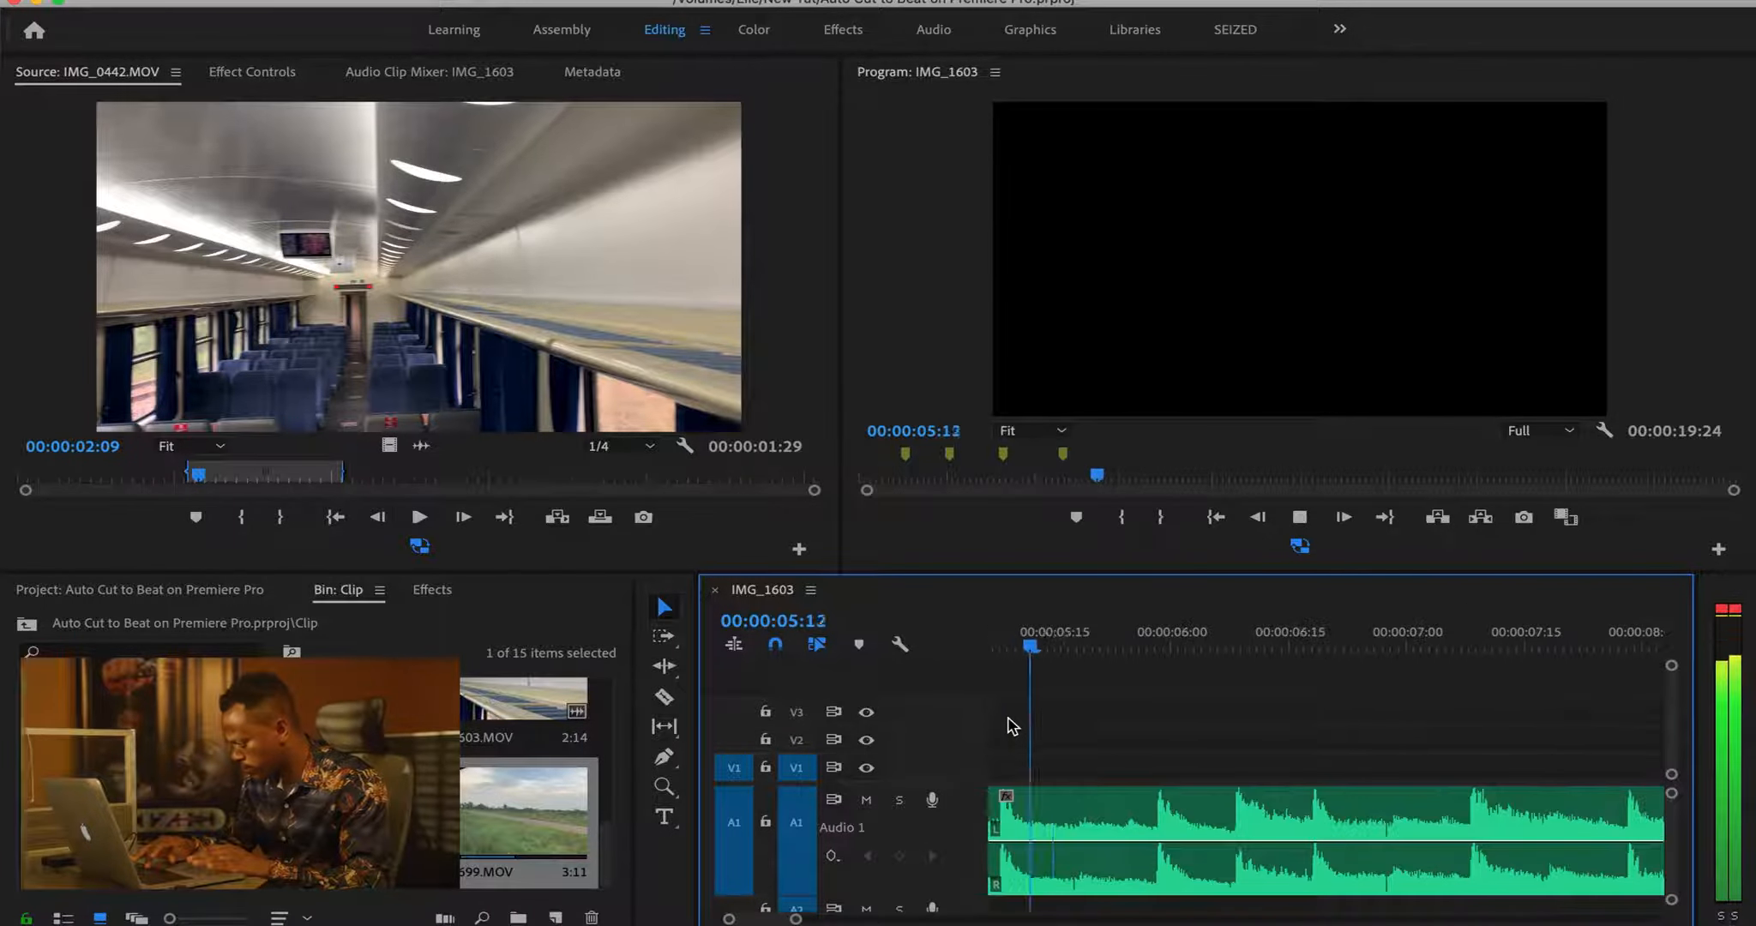
pyautogui.press('m')
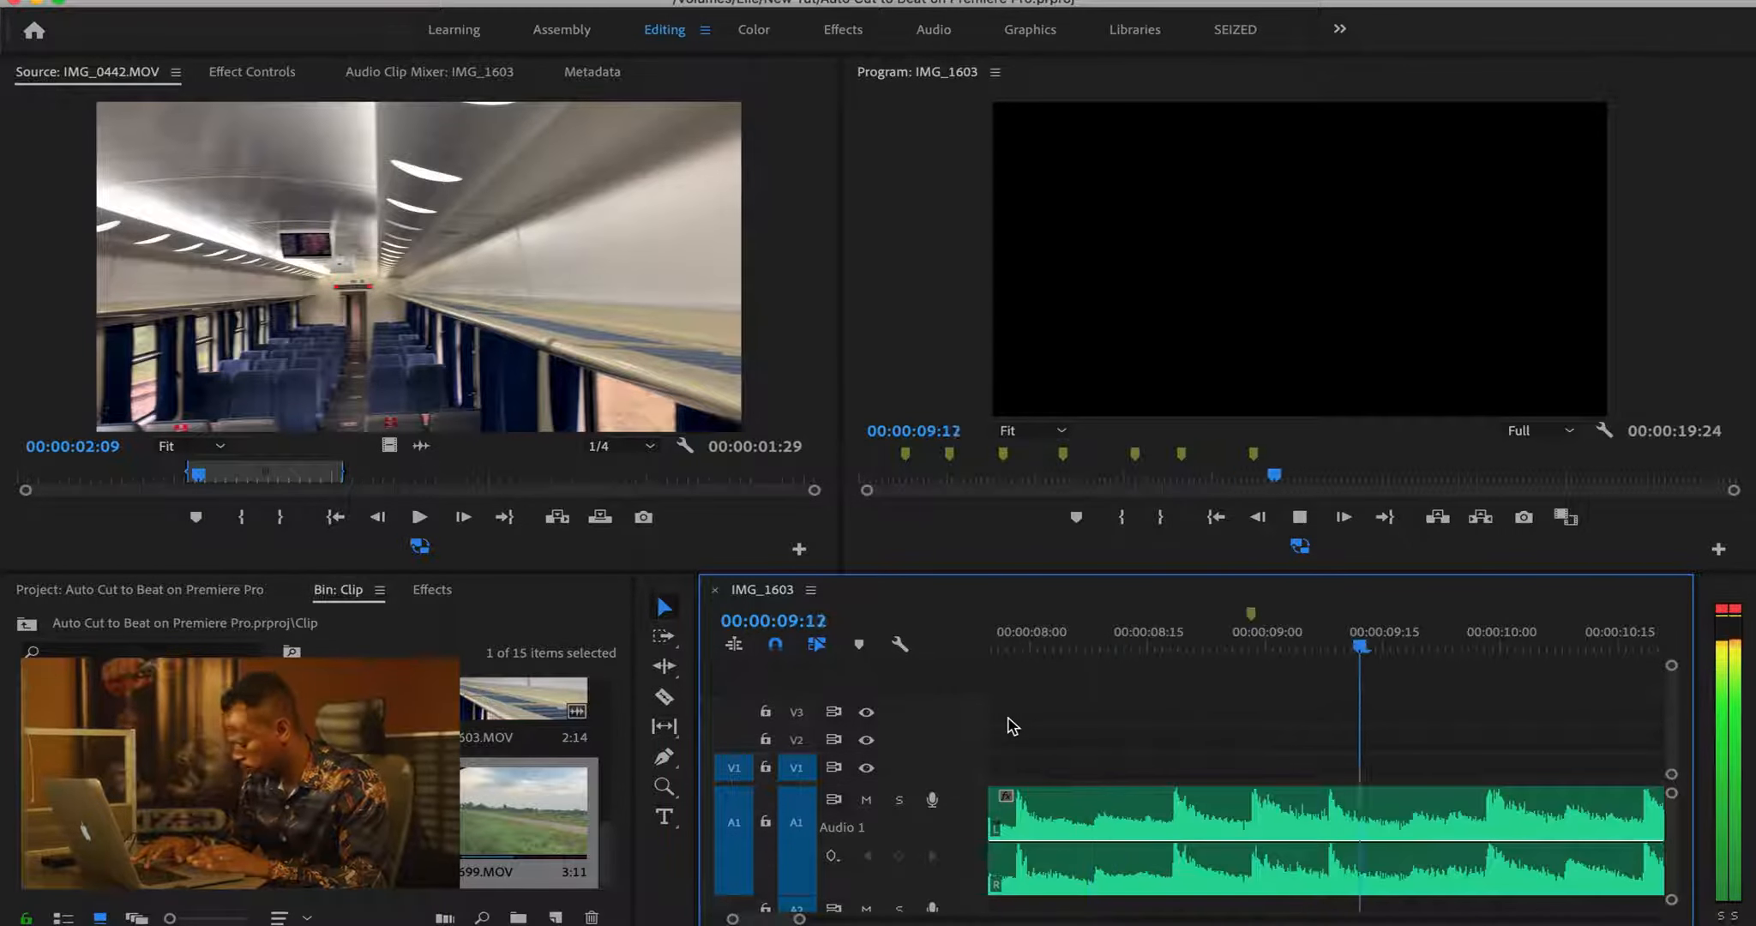
pyautogui.press('m')
pyautogui.press('m')
pyautogui.press('m')
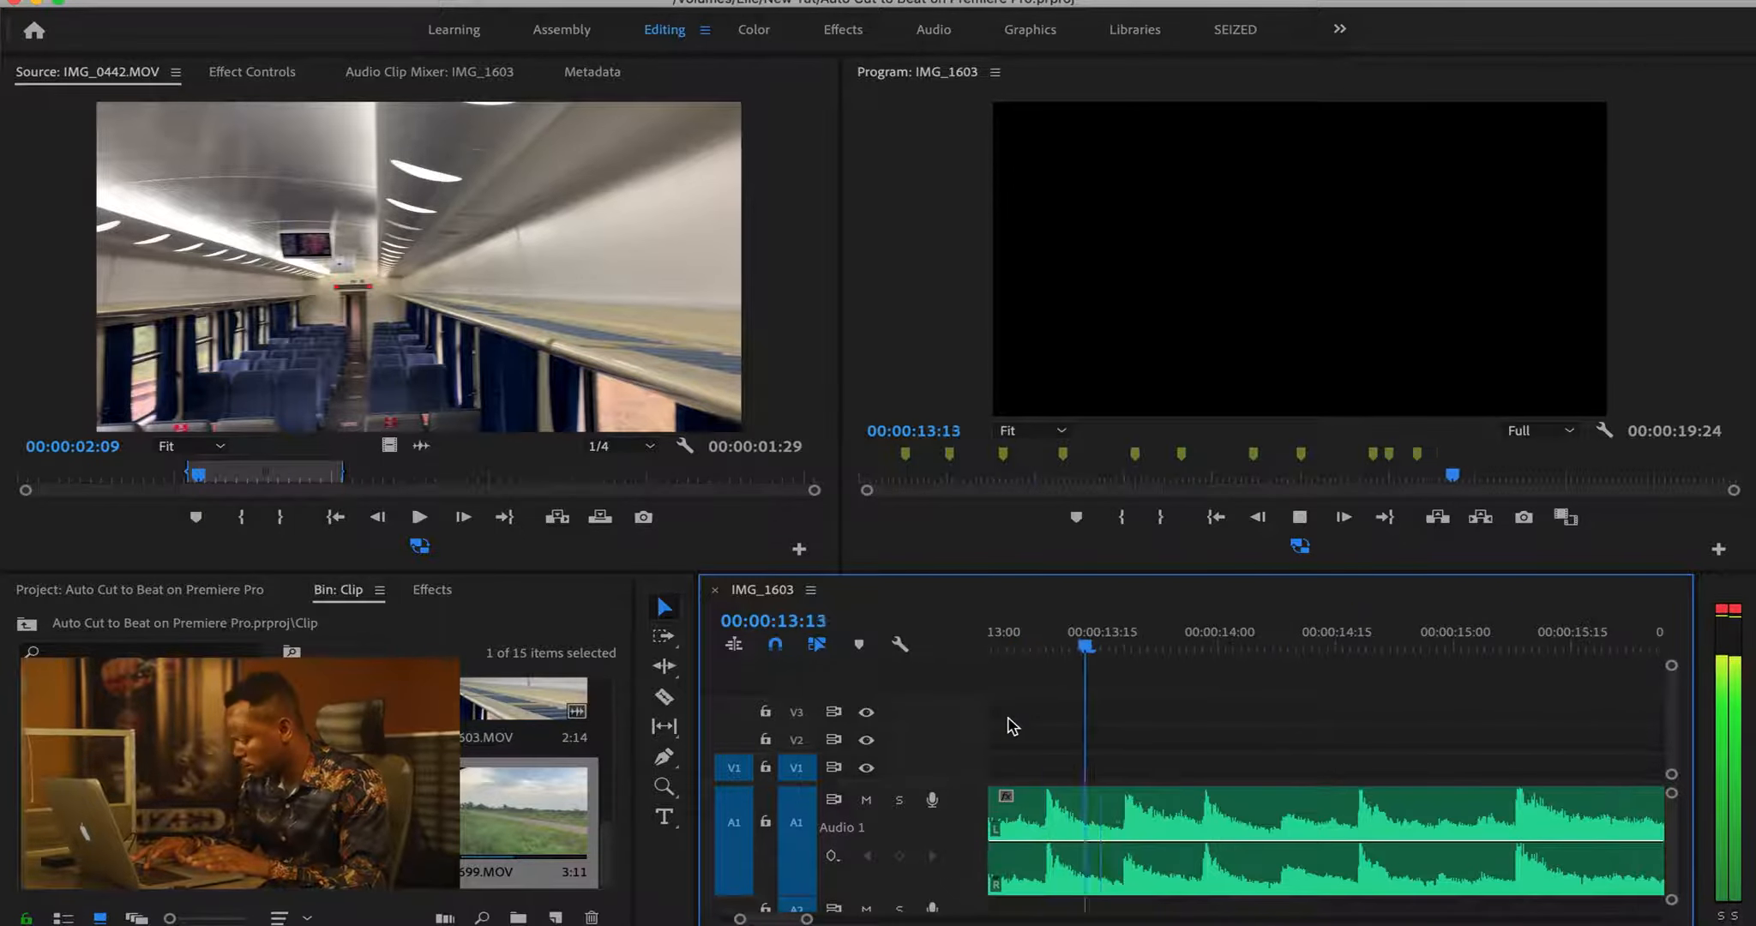
pyautogui.press('m')
pyautogui.press('m')
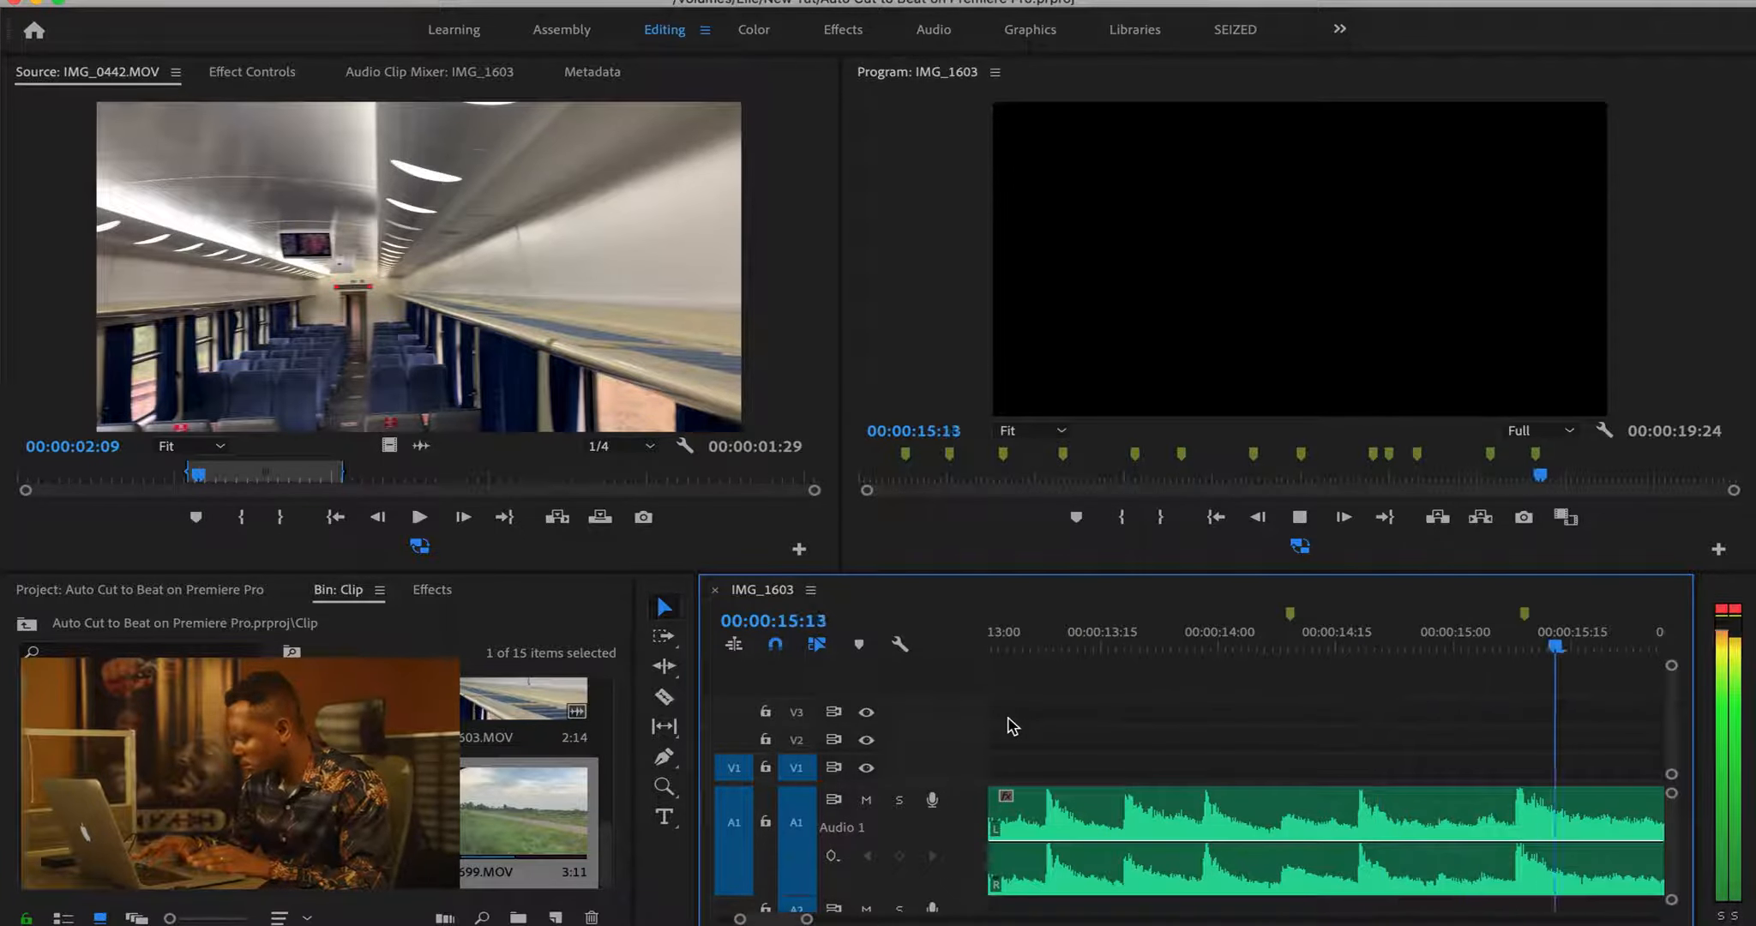
pyautogui.press('m')
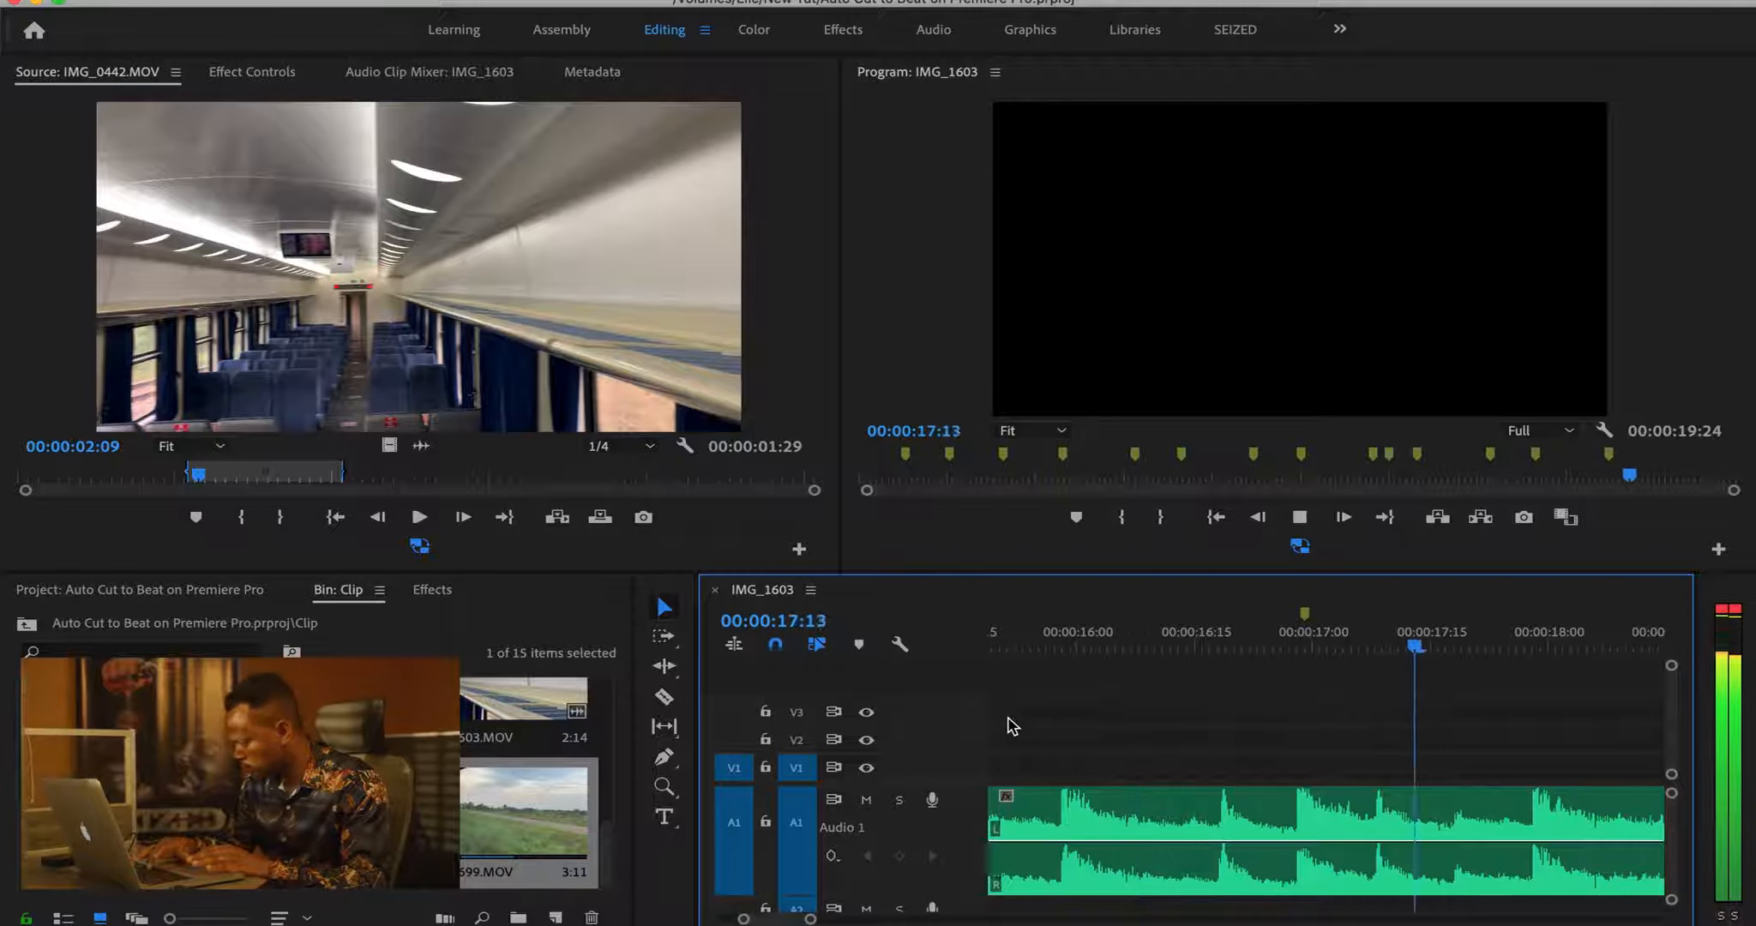
pyautogui.press('m')
pyautogui.press('m')
pyautogui.press('b')
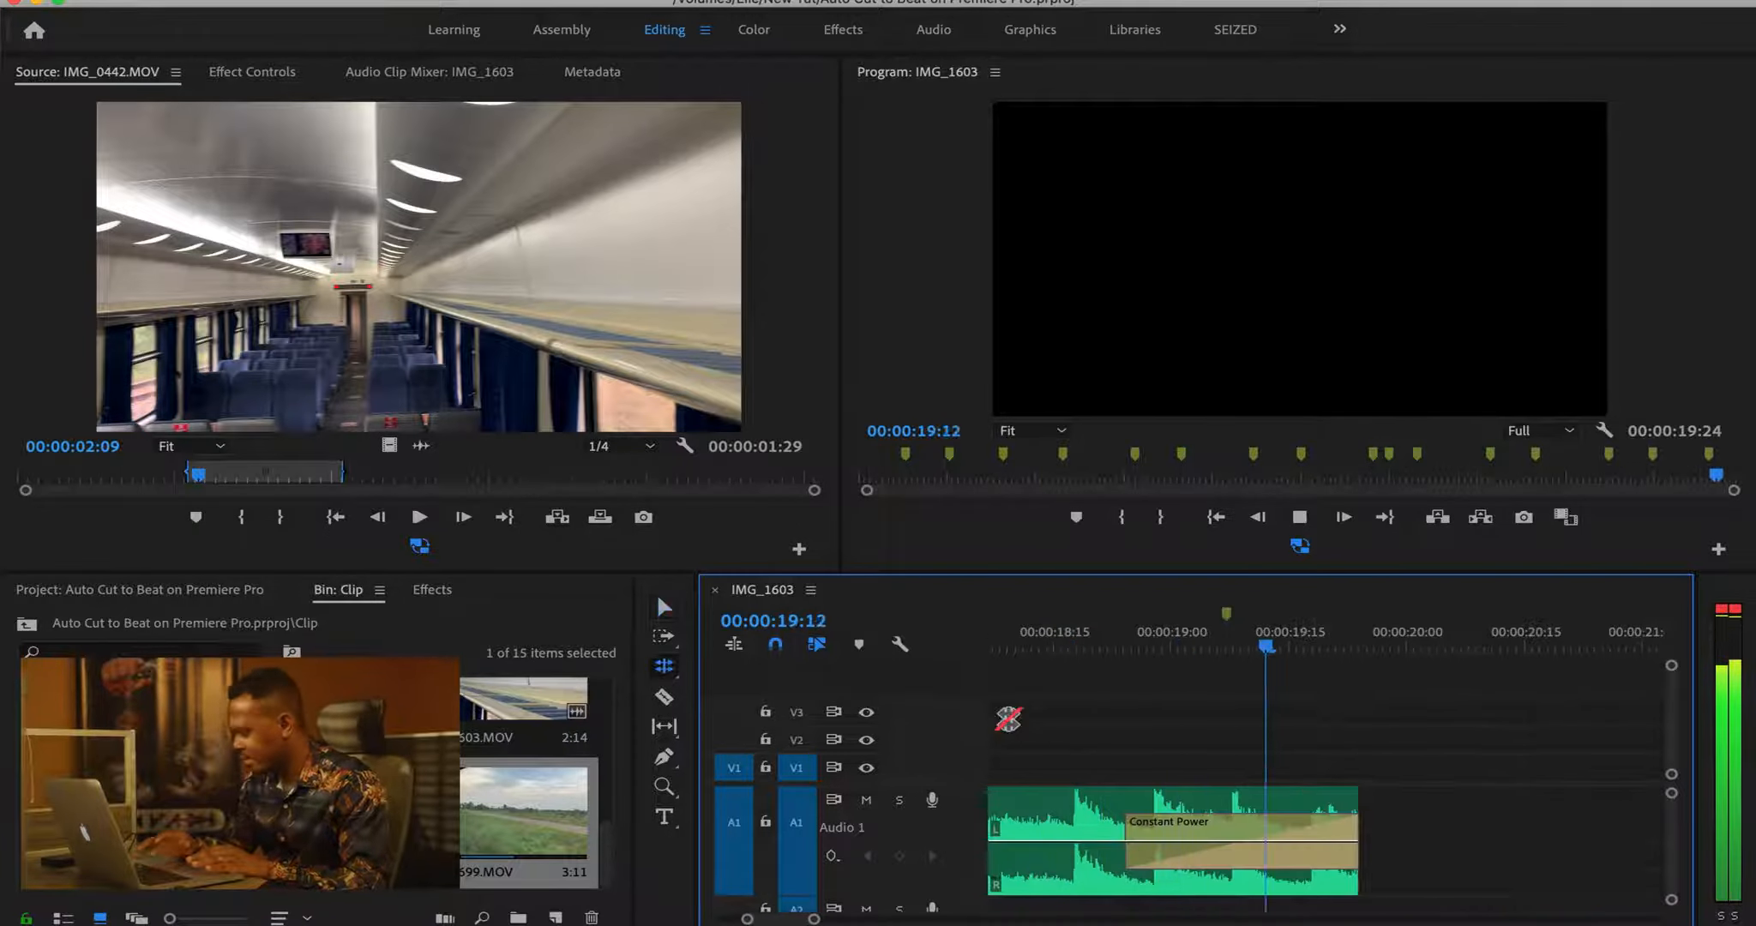
# Step: Restore the Selection tool, return the playhead to 00:00:00:00, and fit the whole sequence in the timeline
pyautogui.press('-')
pyautogui.press('-')
pyautogui.press('-')
pyautogui.press('-')
pyautogui.press('-')
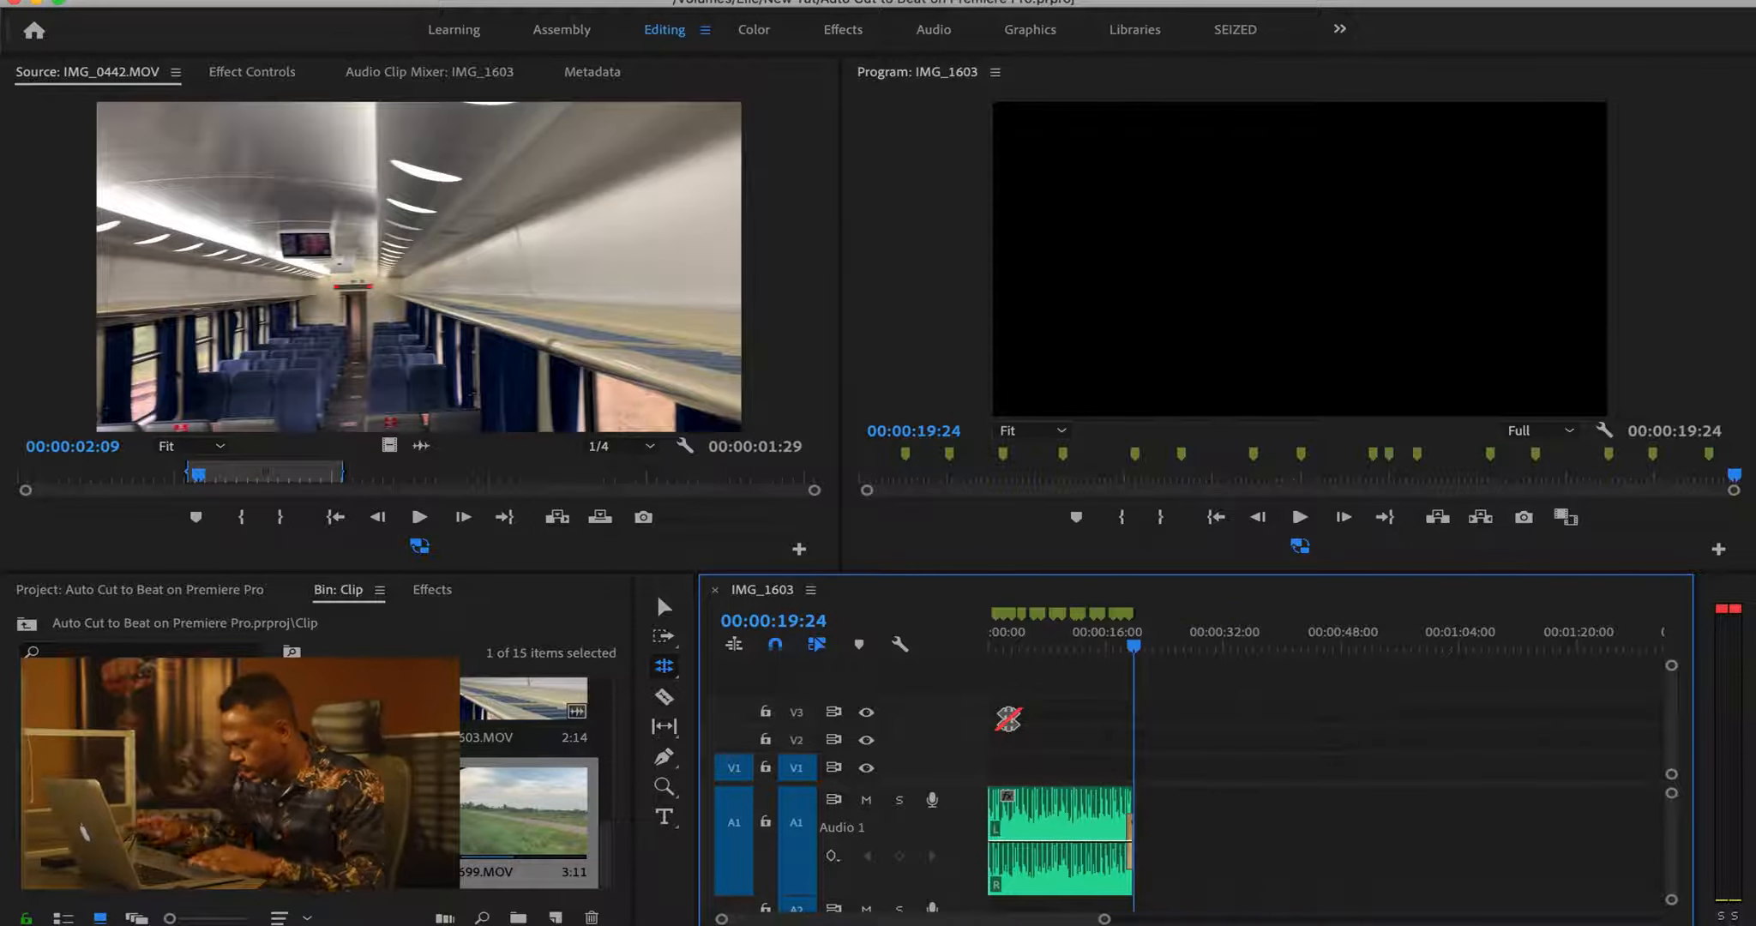
pyautogui.press('v')
pyautogui.moveTo(1133, 648); pyautogui.dragTo(1018, 664)
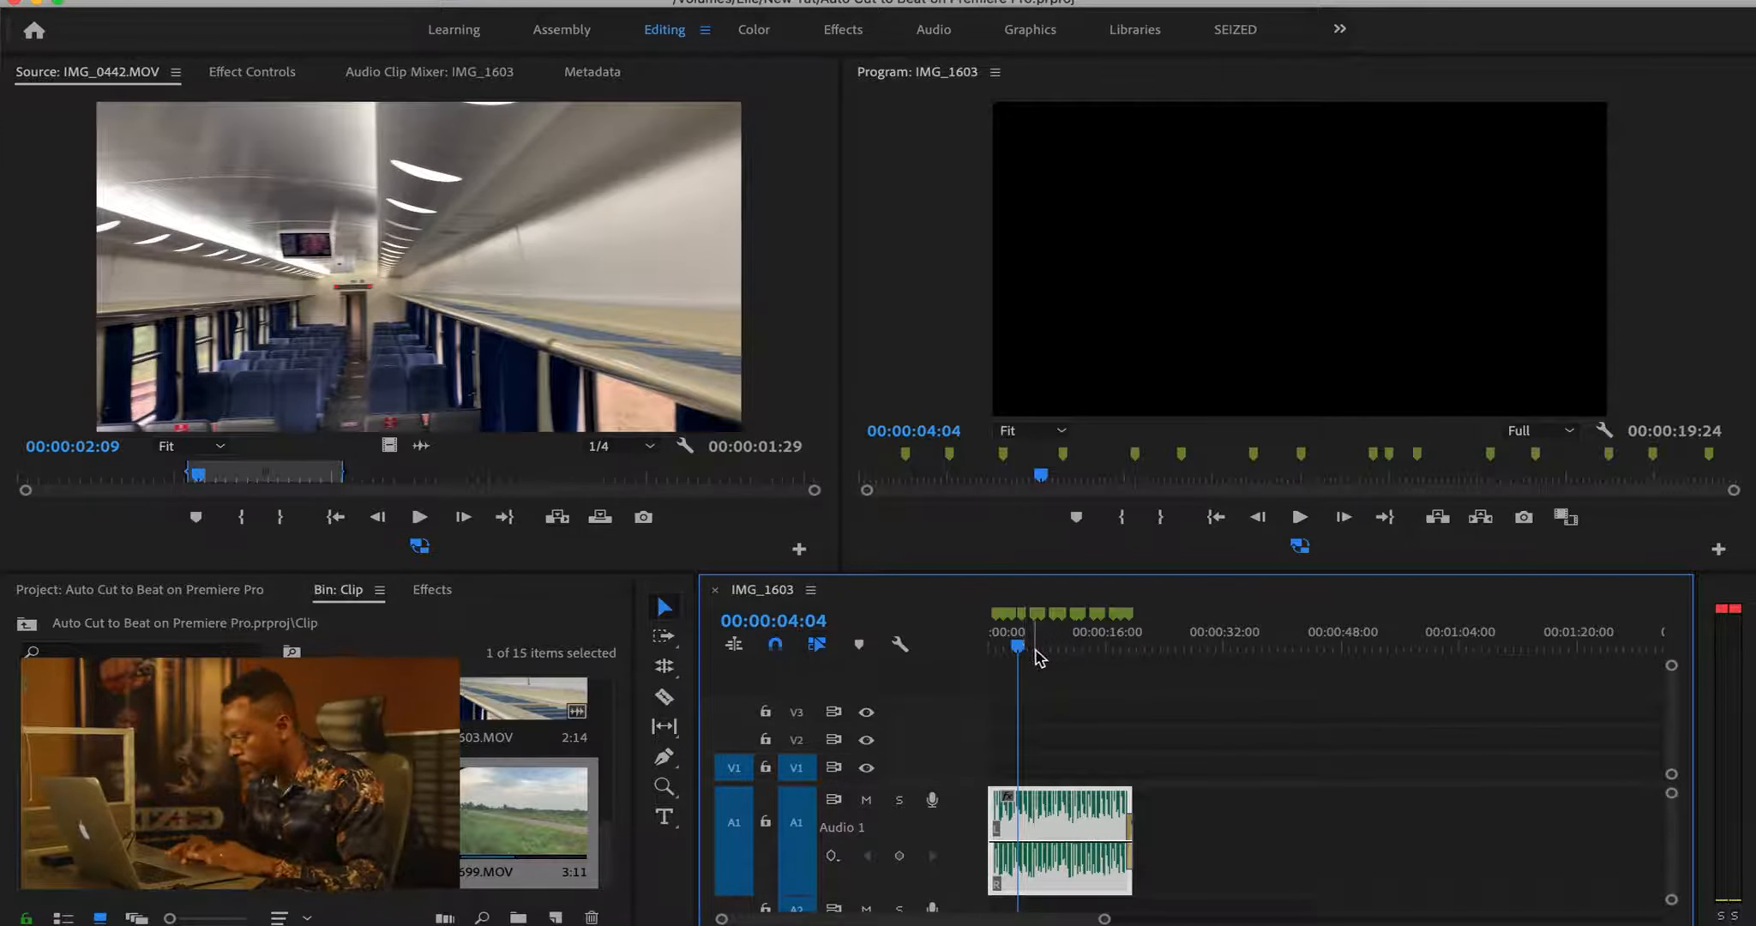
pyautogui.moveTo(1019, 648); pyautogui.dragTo(950, 653)
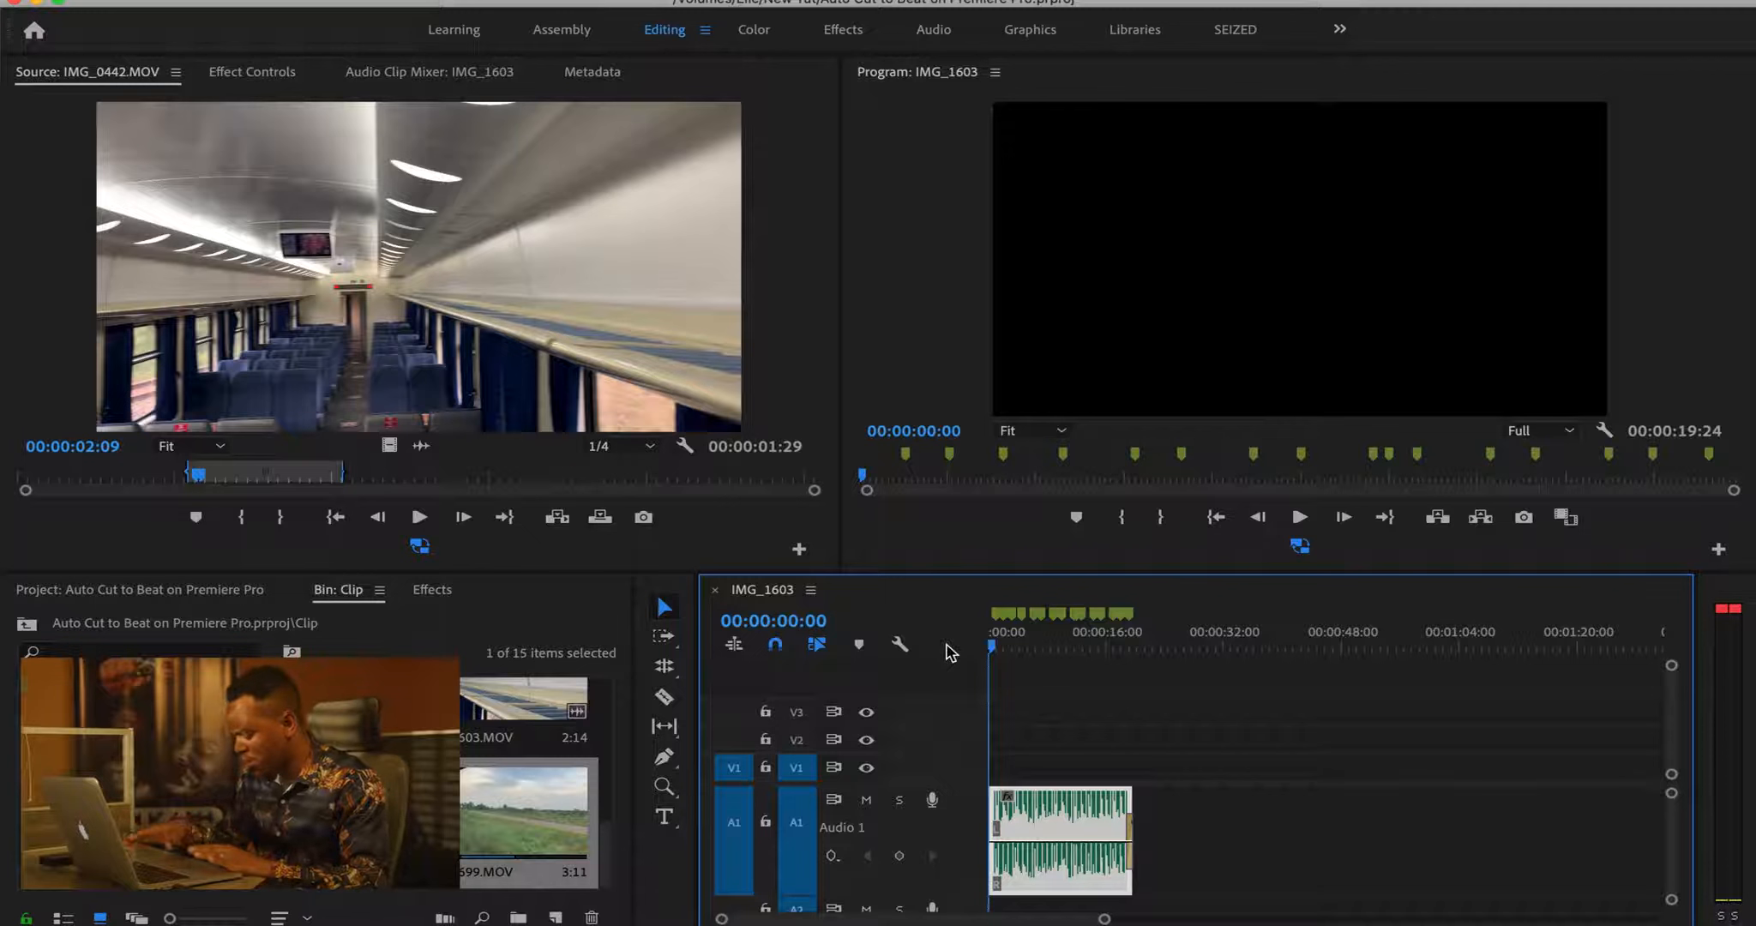
pyautogui.press('\\')
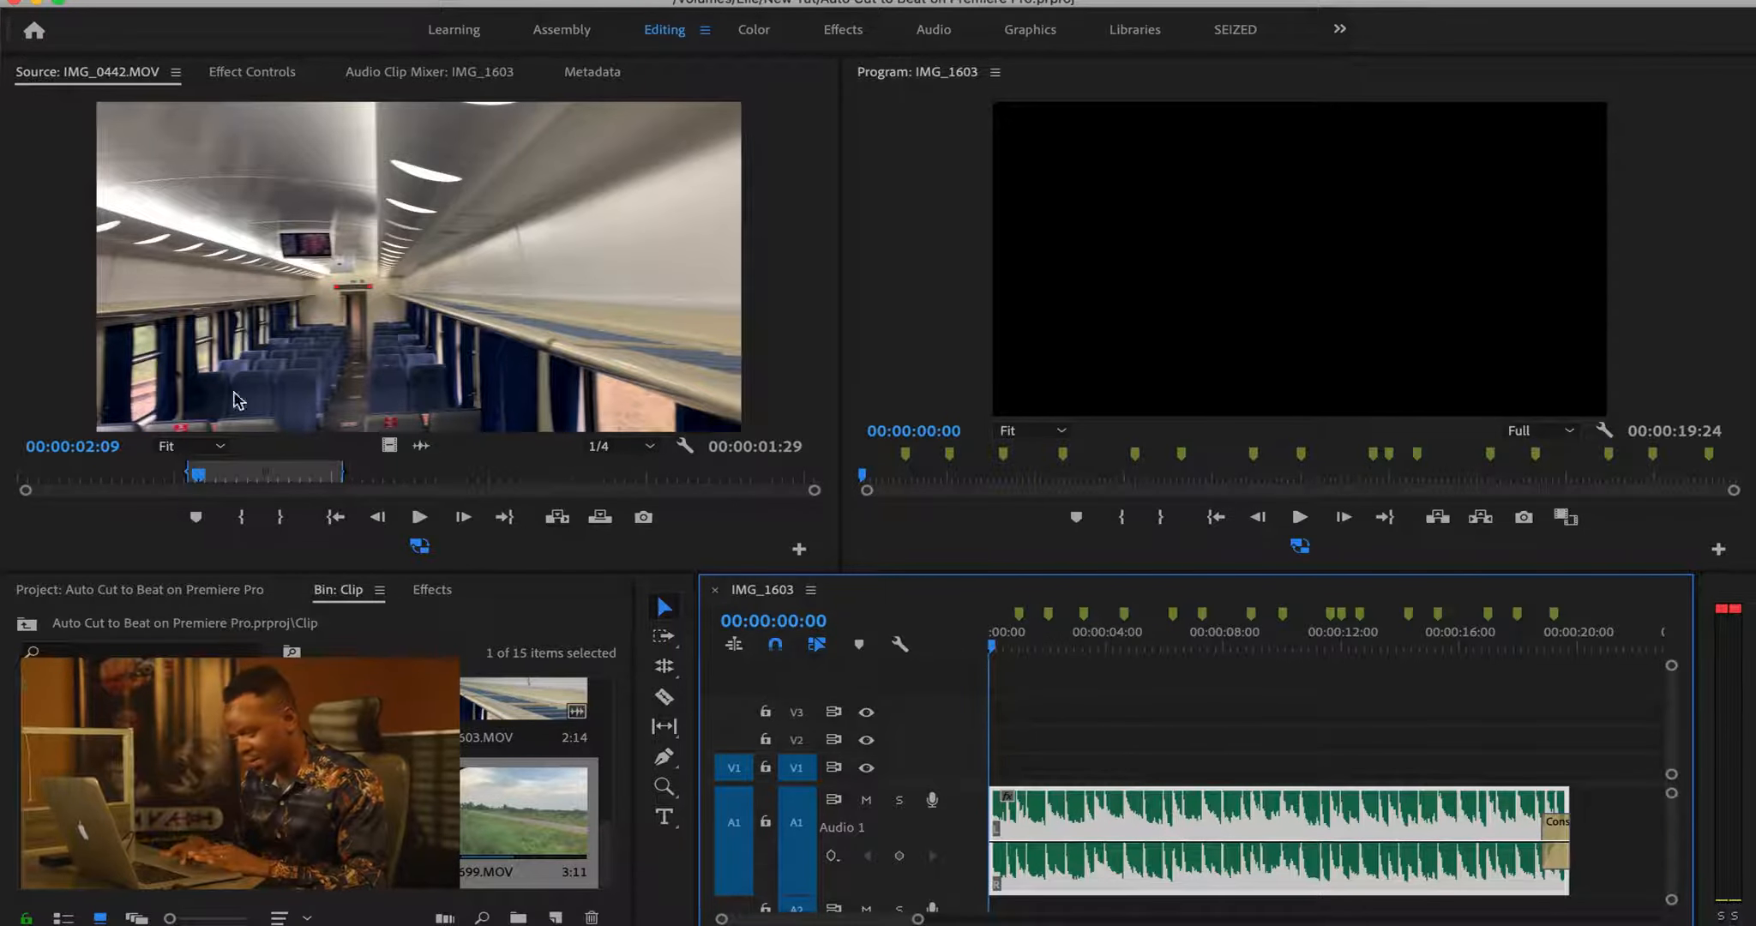
# Step: Select all 15 clips in the Clip bin, starting from IMG_8096.MOV, and open Automate to Sequence for them
pyautogui.moveTo(607, 857); pyautogui.dragTo(607, 699)
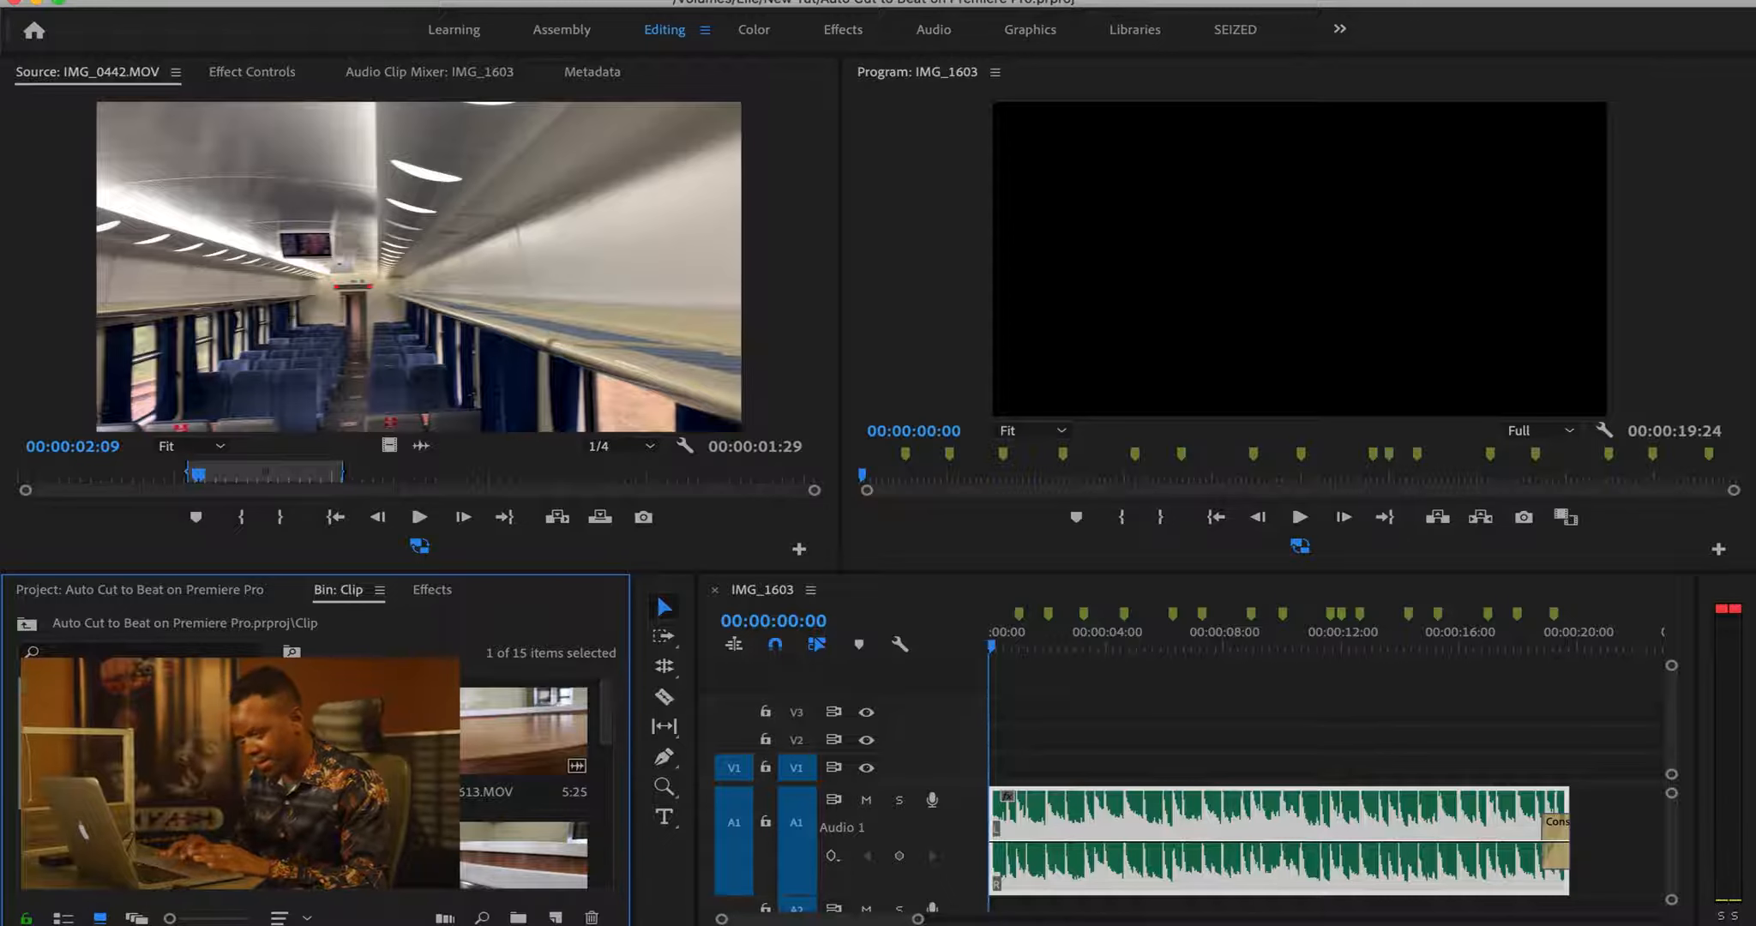
pyautogui.press('`')
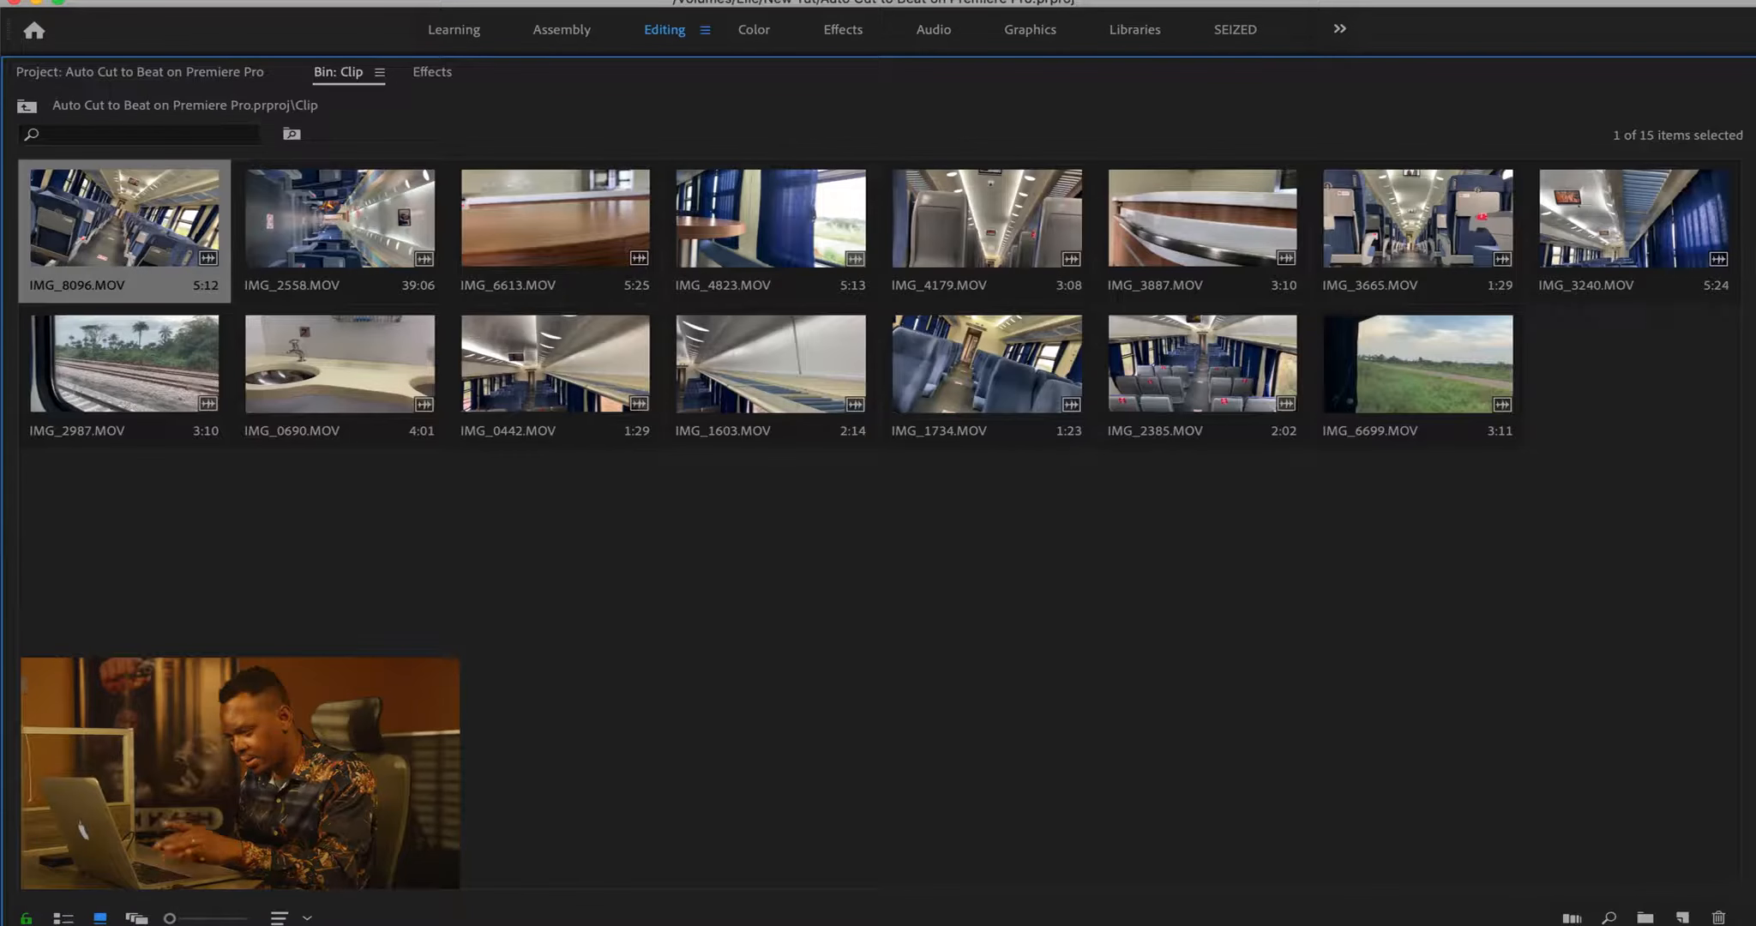
pyautogui.press('super+a')
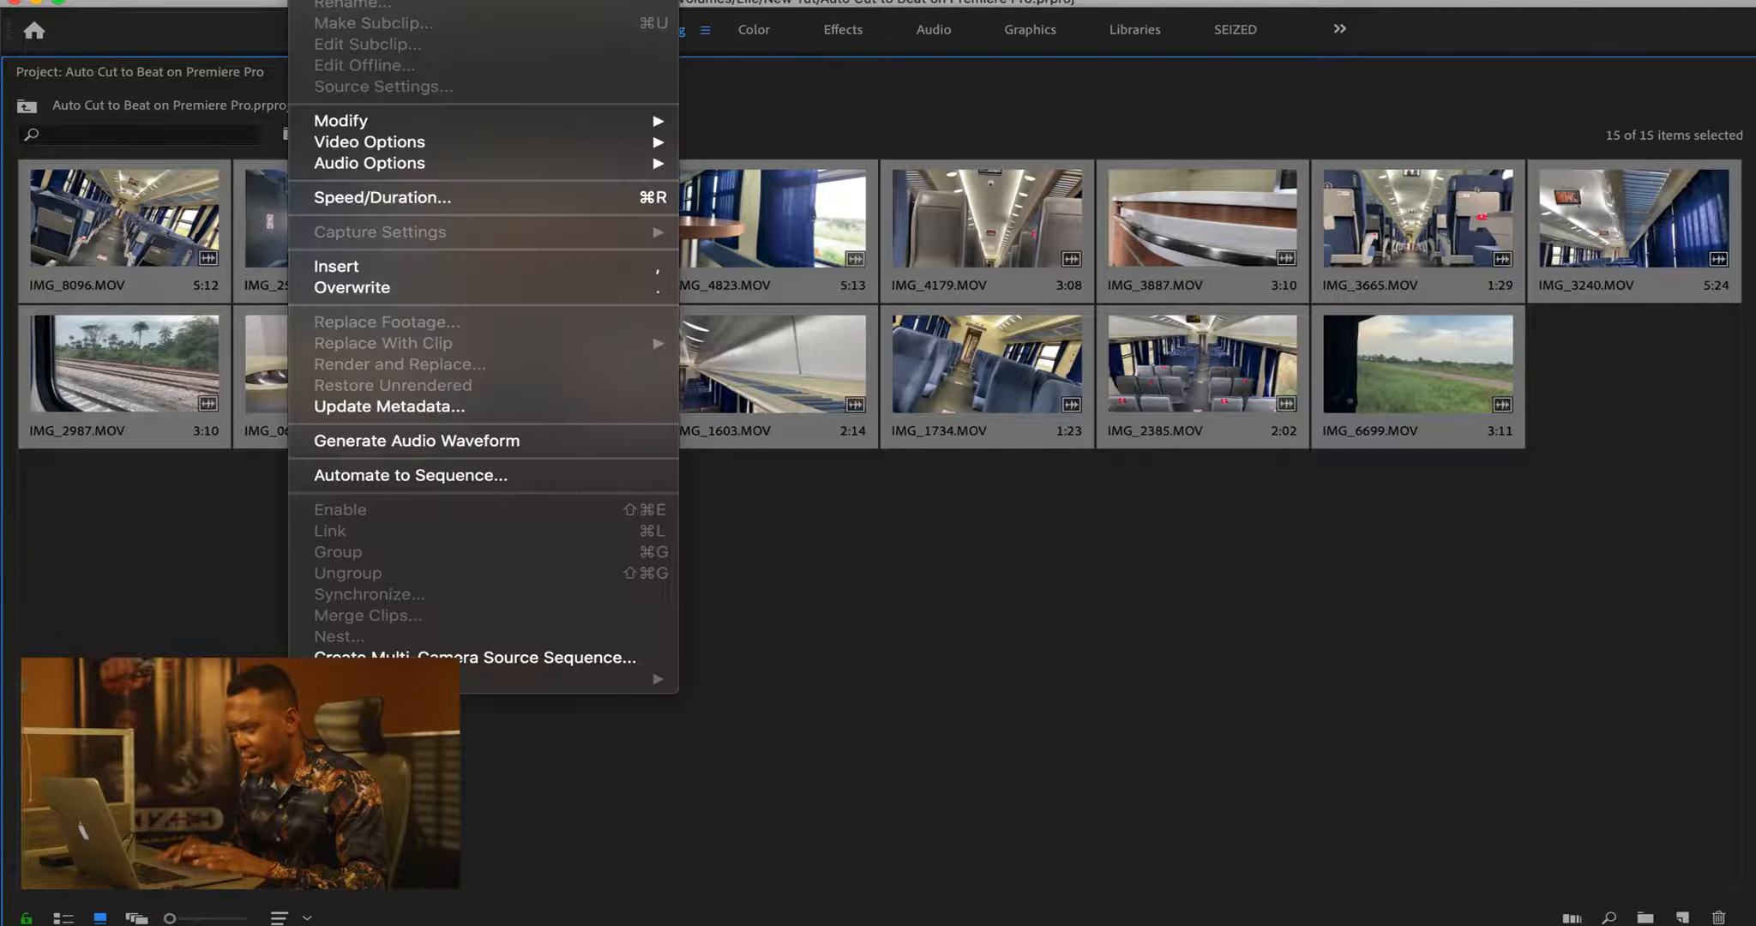
pyautogui.click(439, 477)
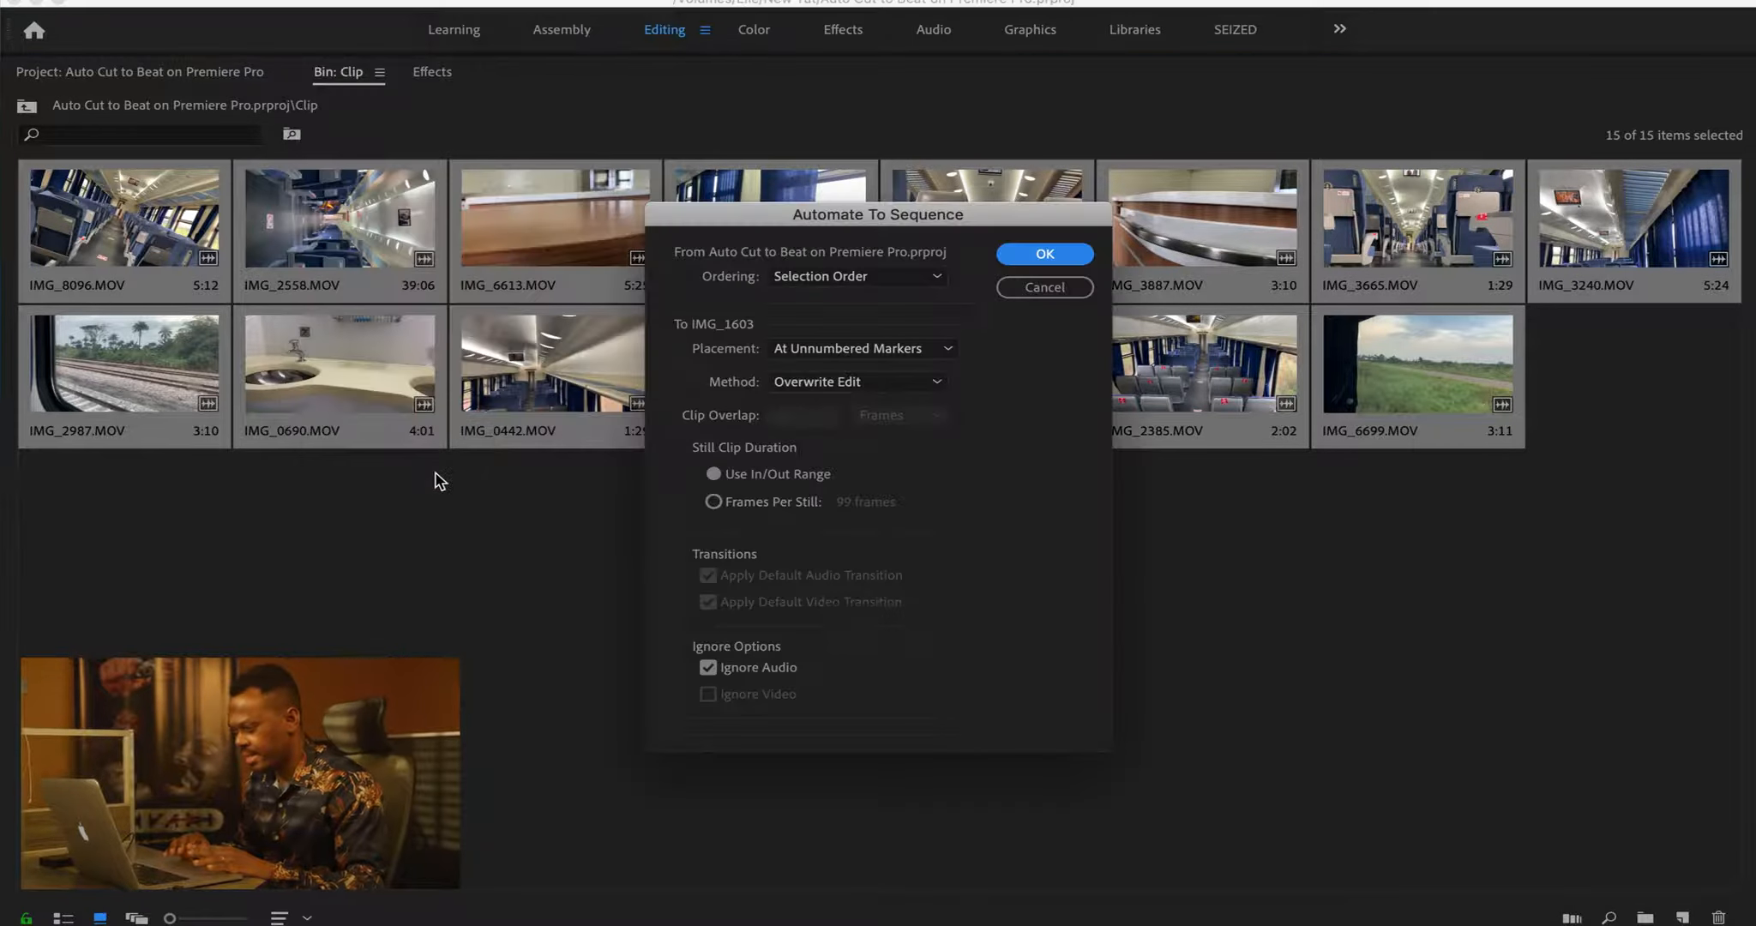
# Step: Try Sort Order ordering and Sequentially placement, restoring Selection Order and At Unnumbered Markers
pyautogui.click(892, 278)
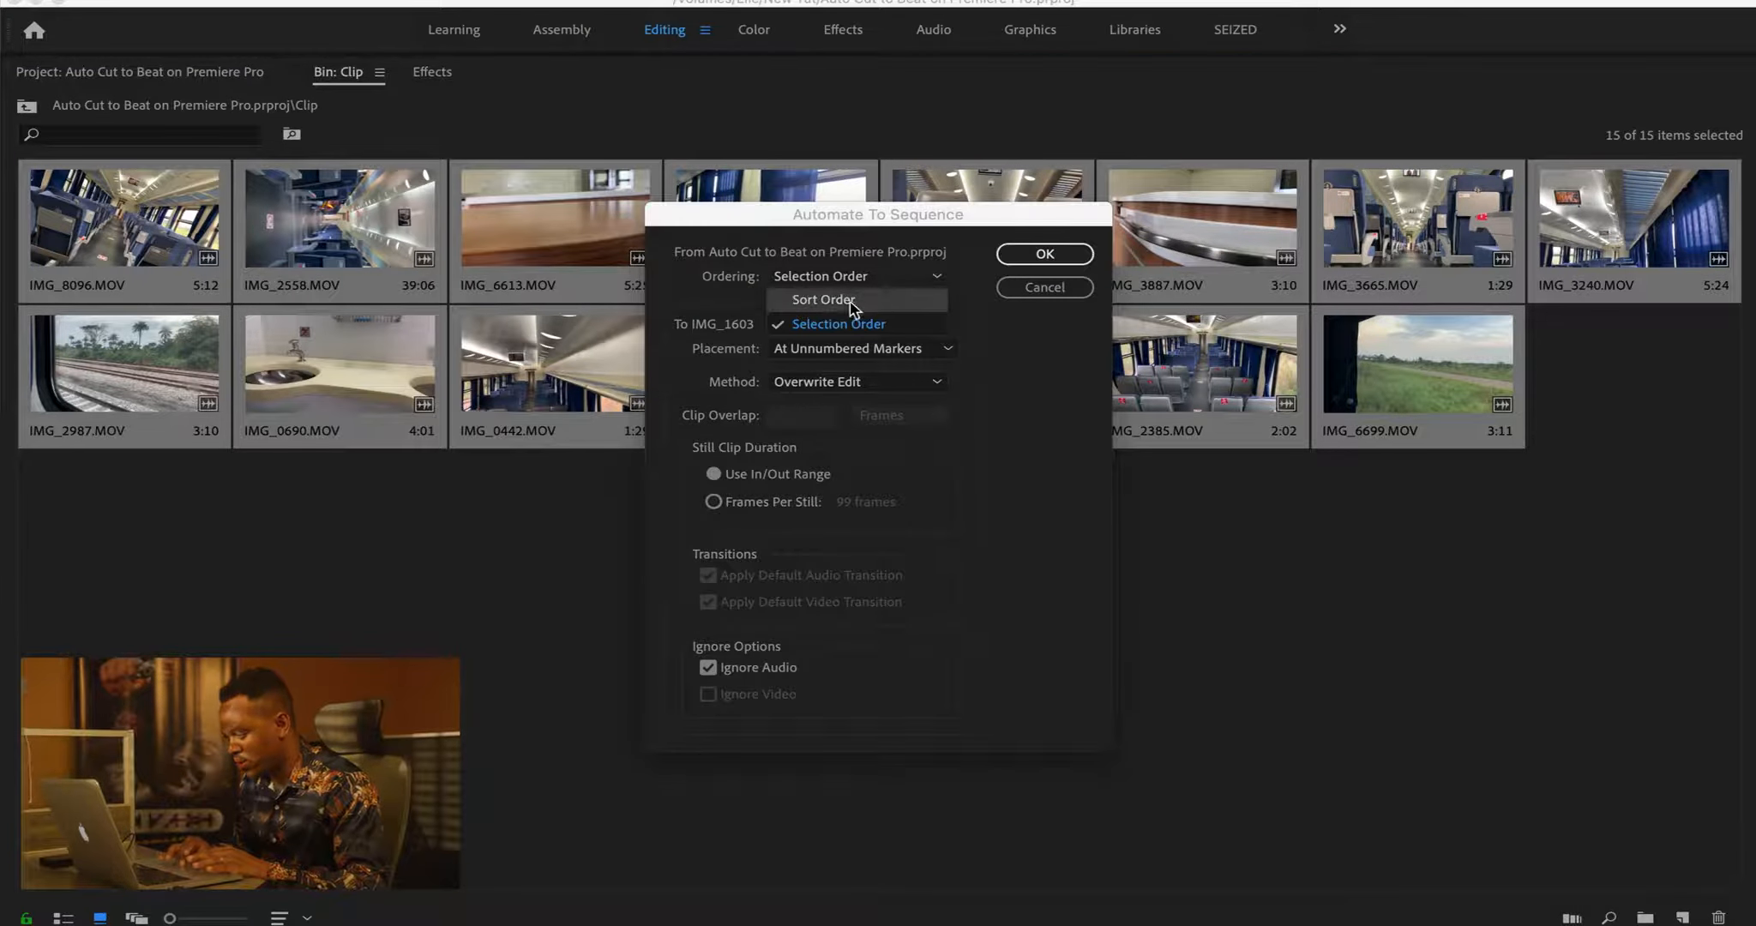
pyautogui.click(847, 309)
pyautogui.click(896, 279)
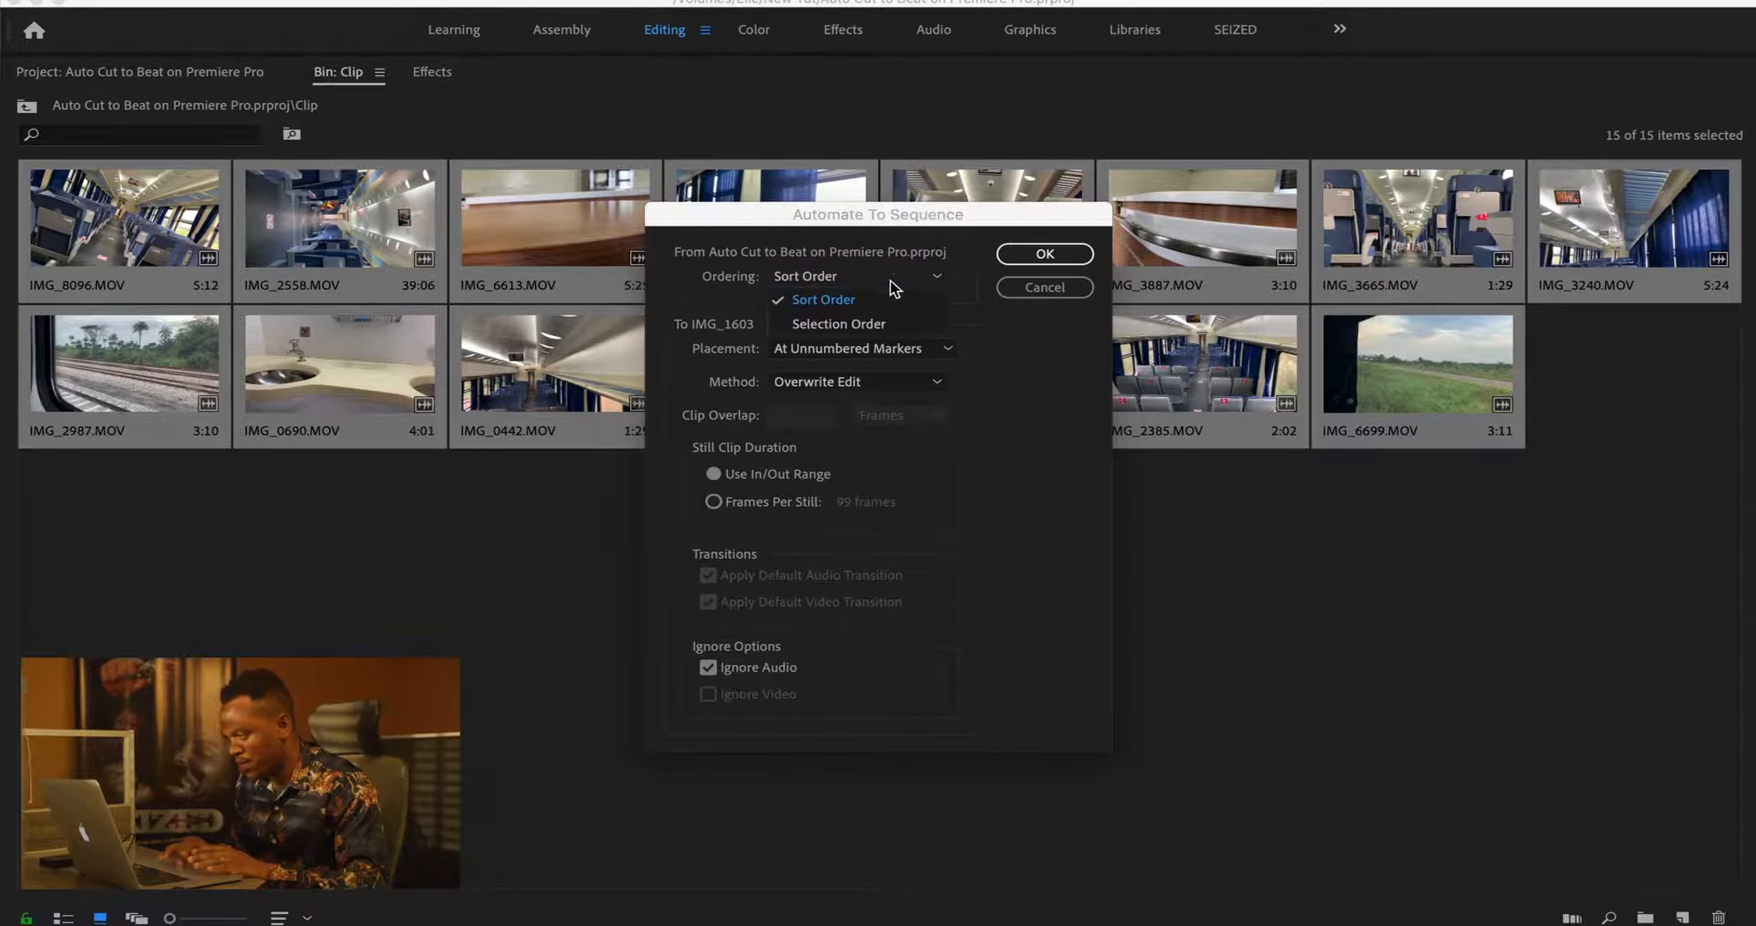
pyautogui.click(861, 325)
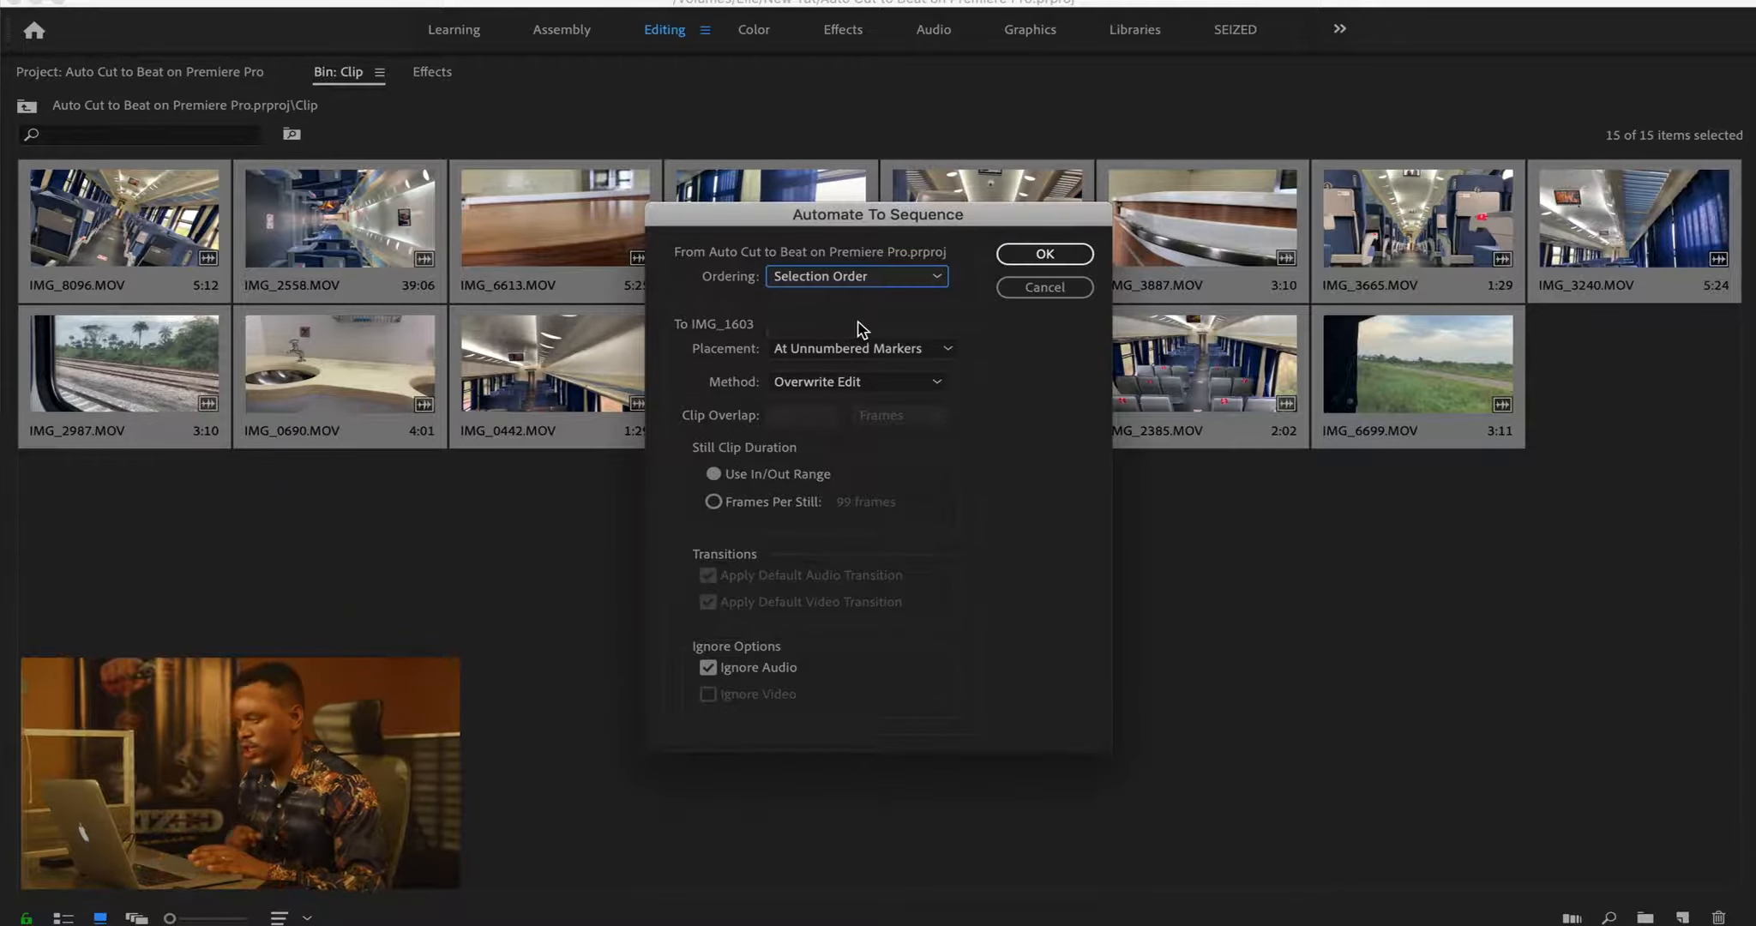
pyautogui.click(828, 350)
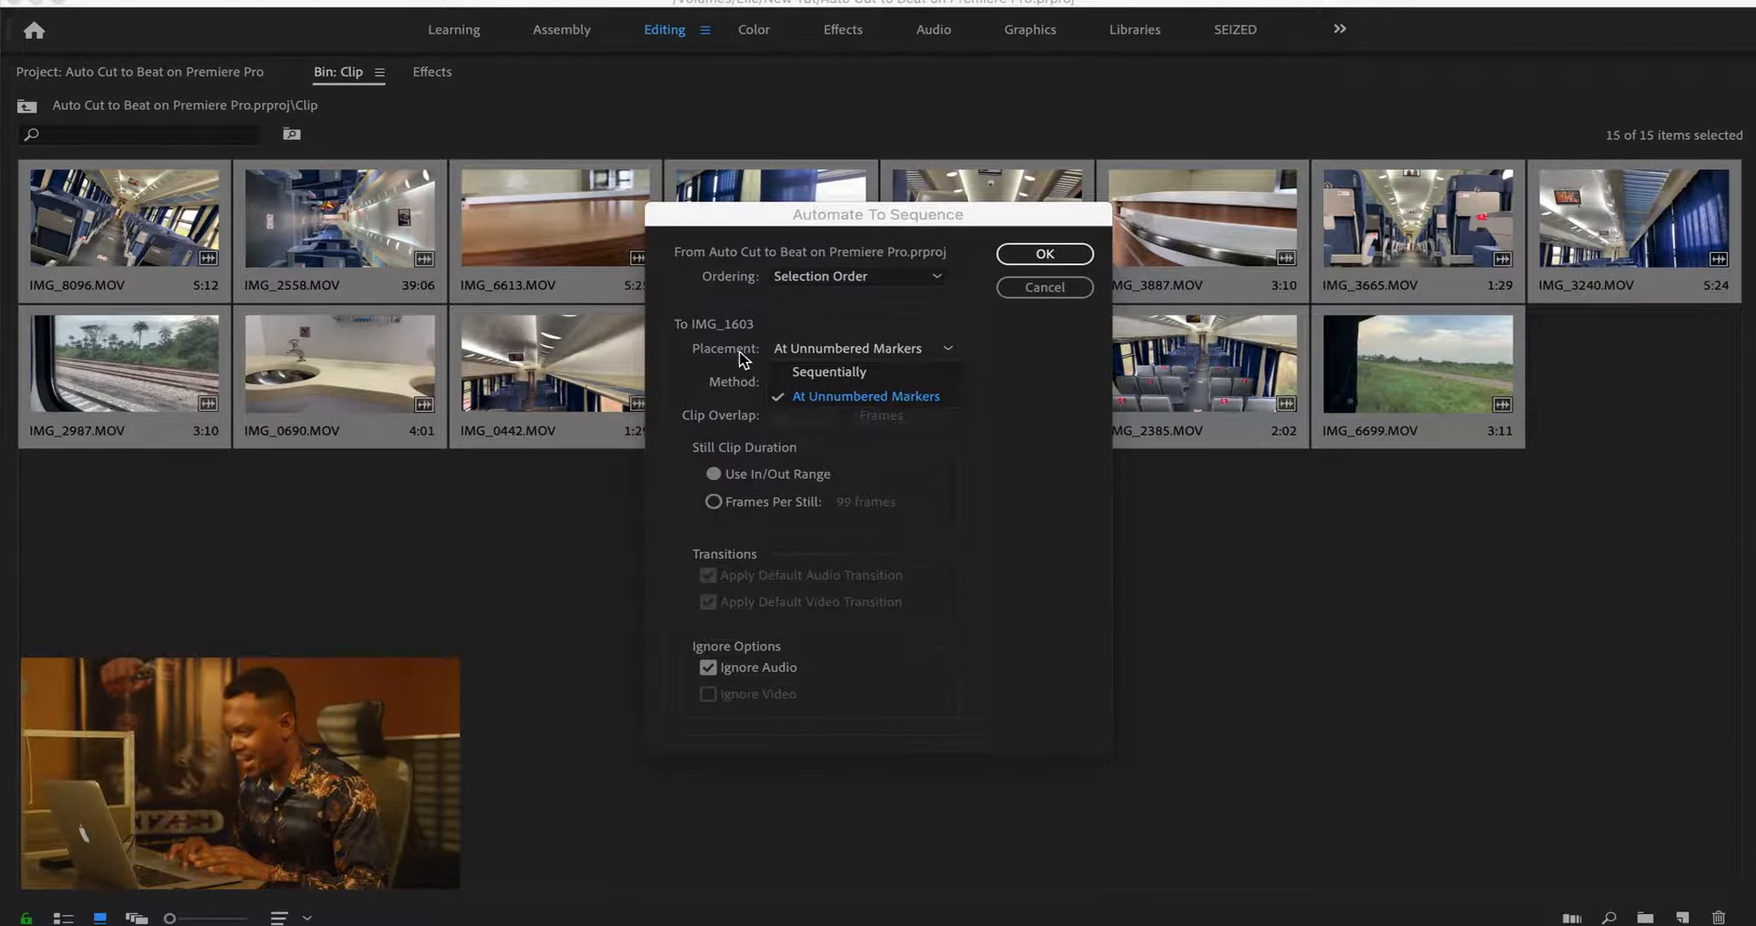
pyautogui.click(842, 372)
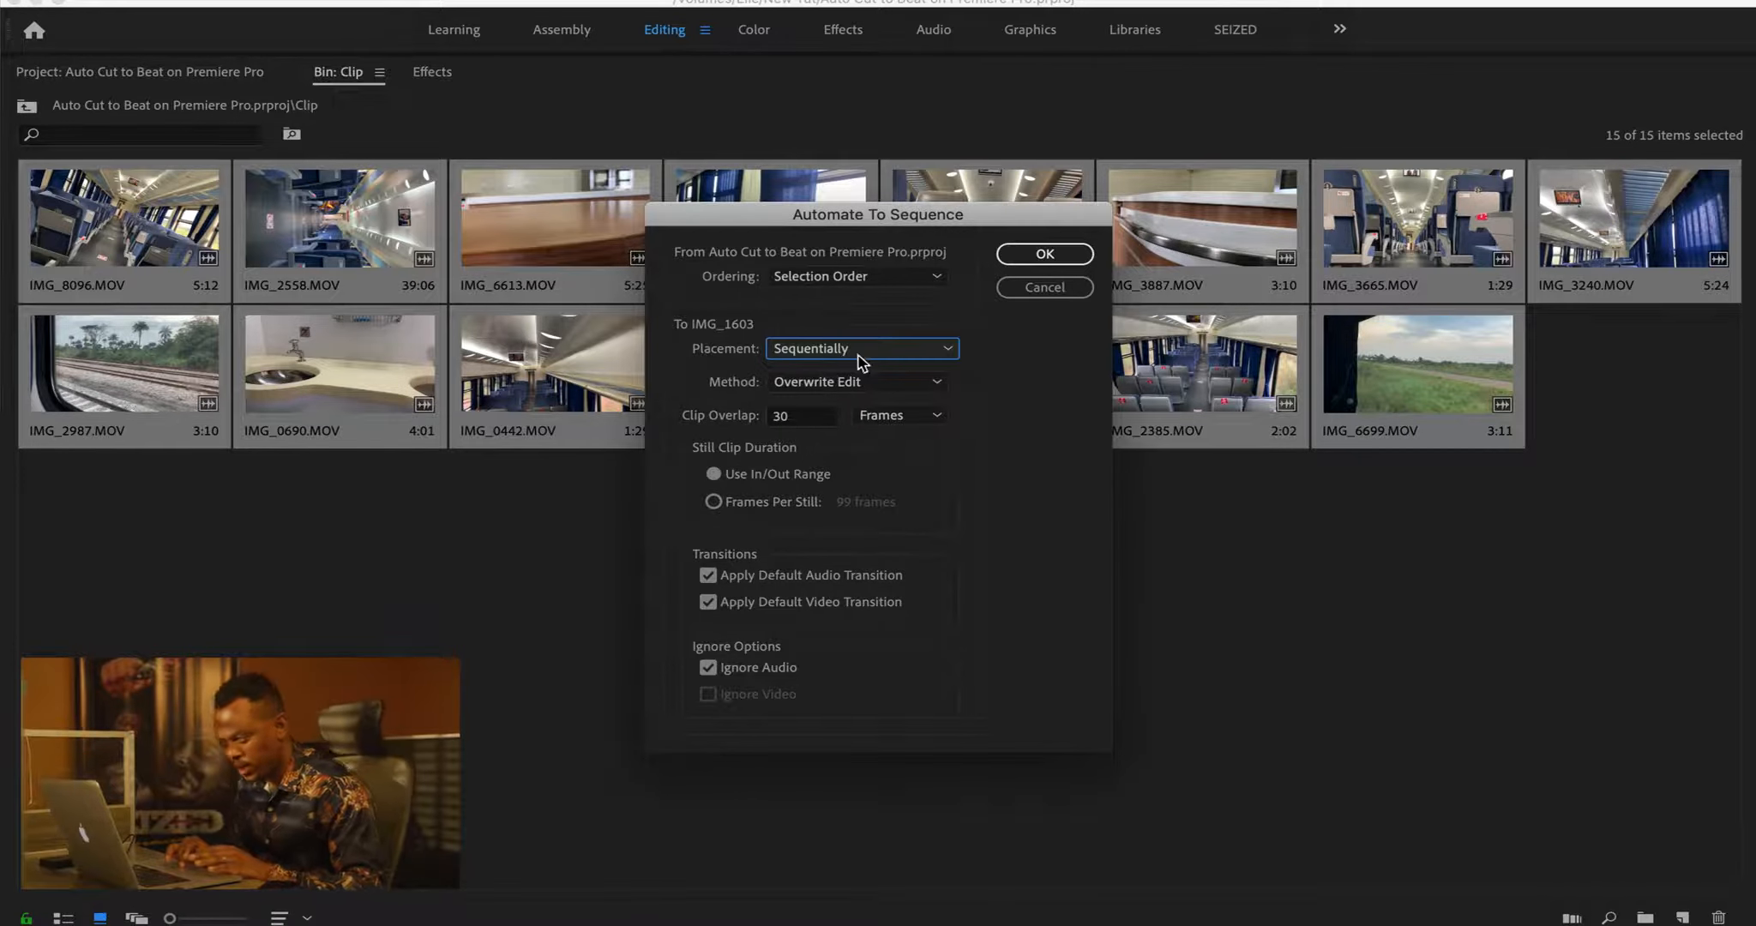
pyautogui.click(868, 353)
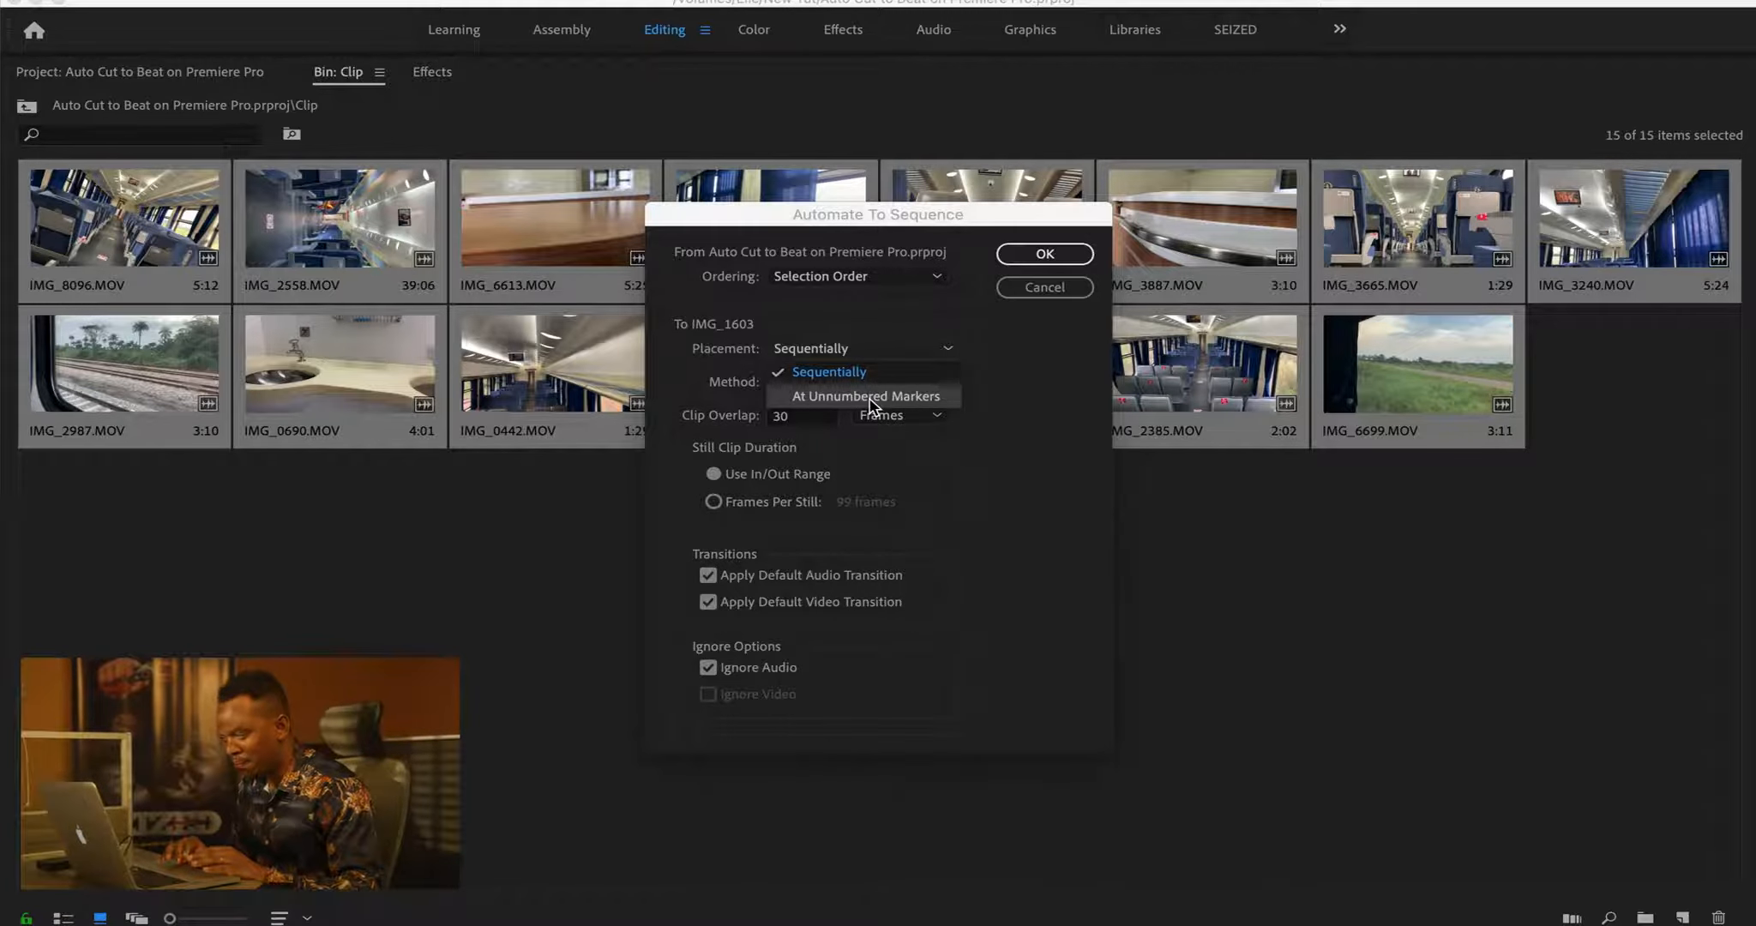
pyautogui.click(870, 398)
# Step: Use the Overwrite Edit method with Ignore Audio enabled, and apply the automation to the IMG_1603 sequence
pyautogui.click(930, 383)
pyautogui.click(858, 433)
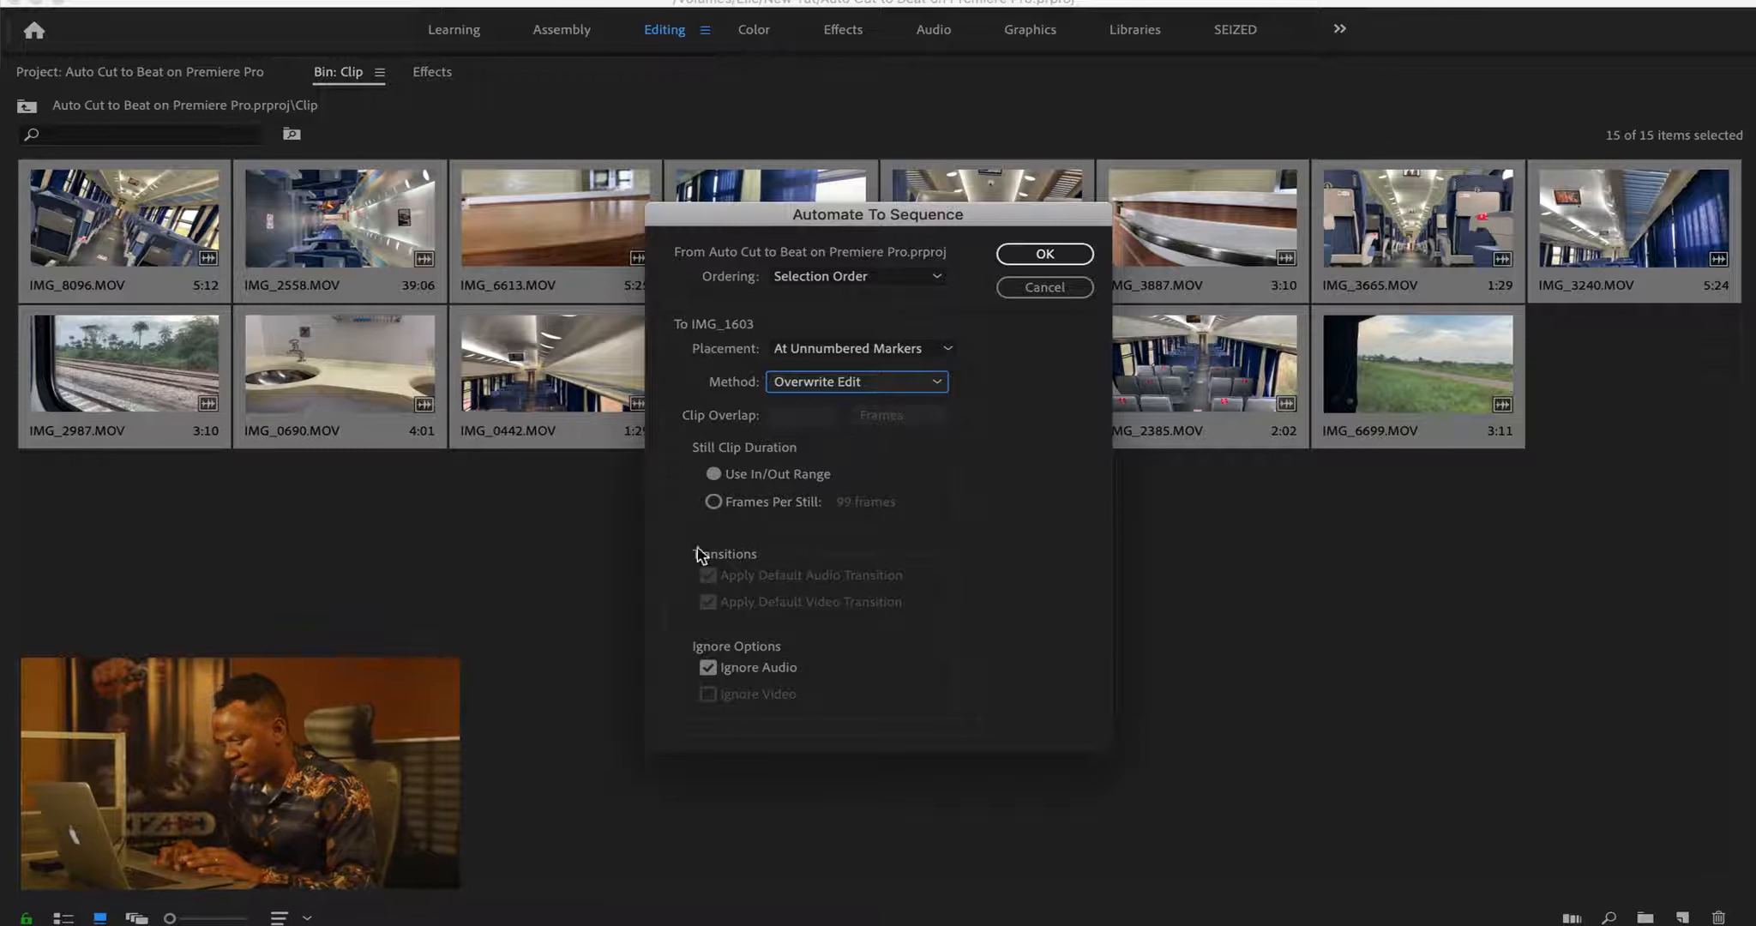
pyautogui.click(710, 668)
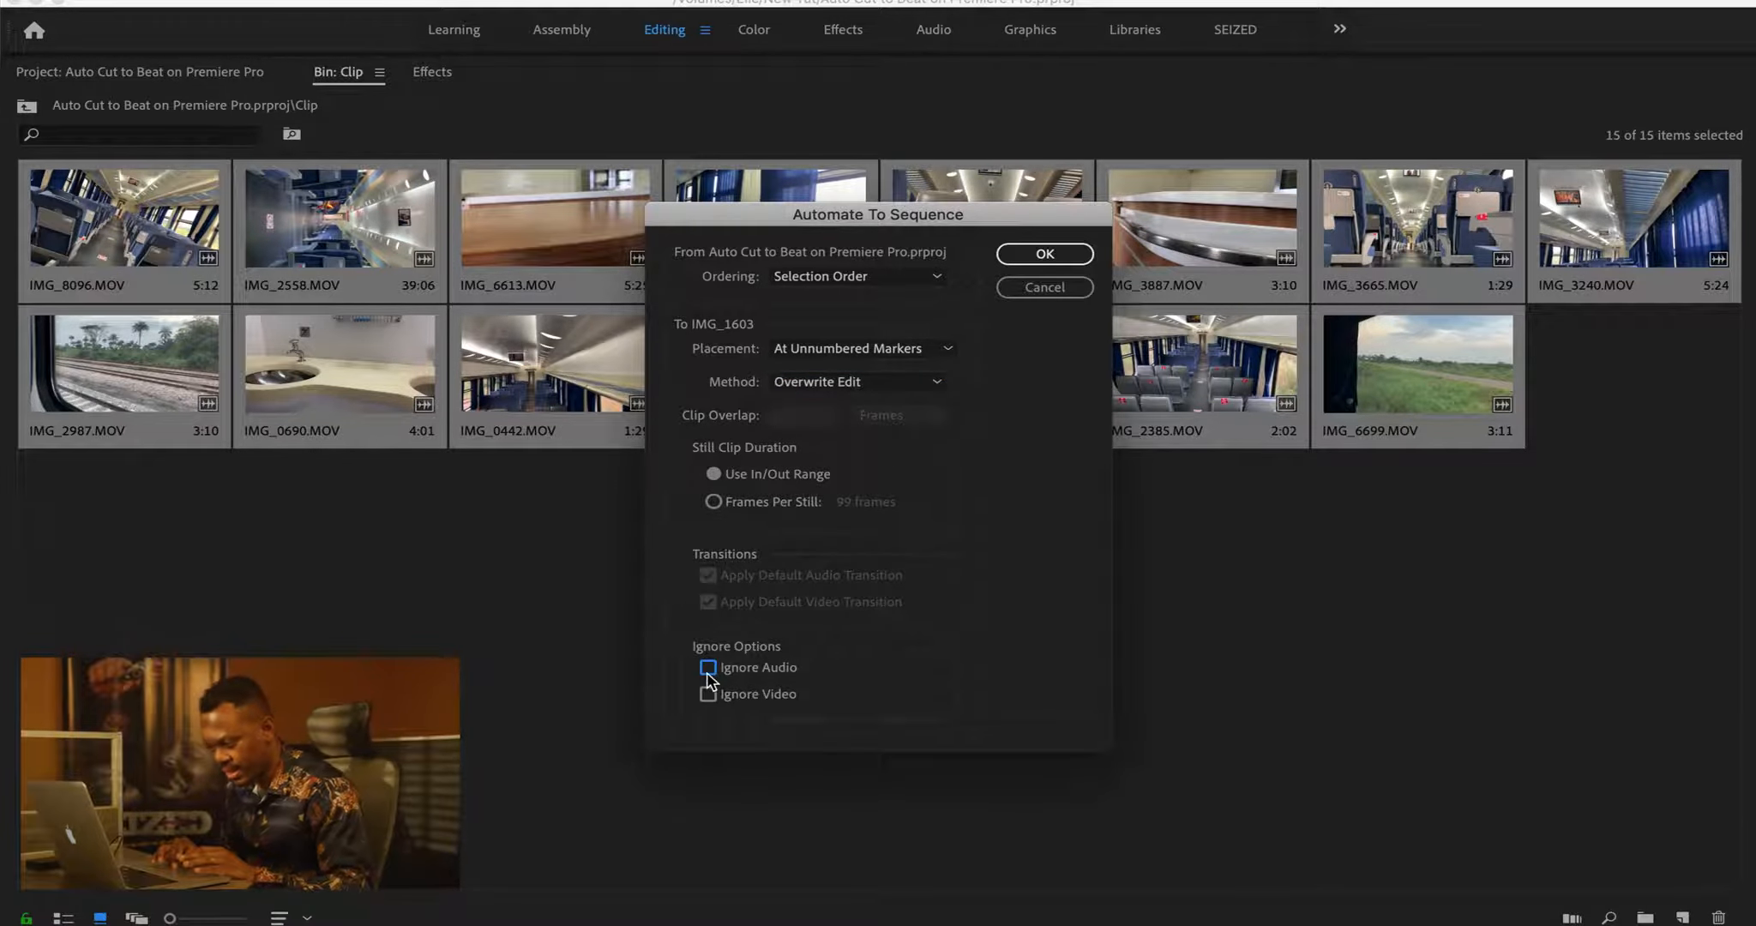
pyautogui.click(709, 668)
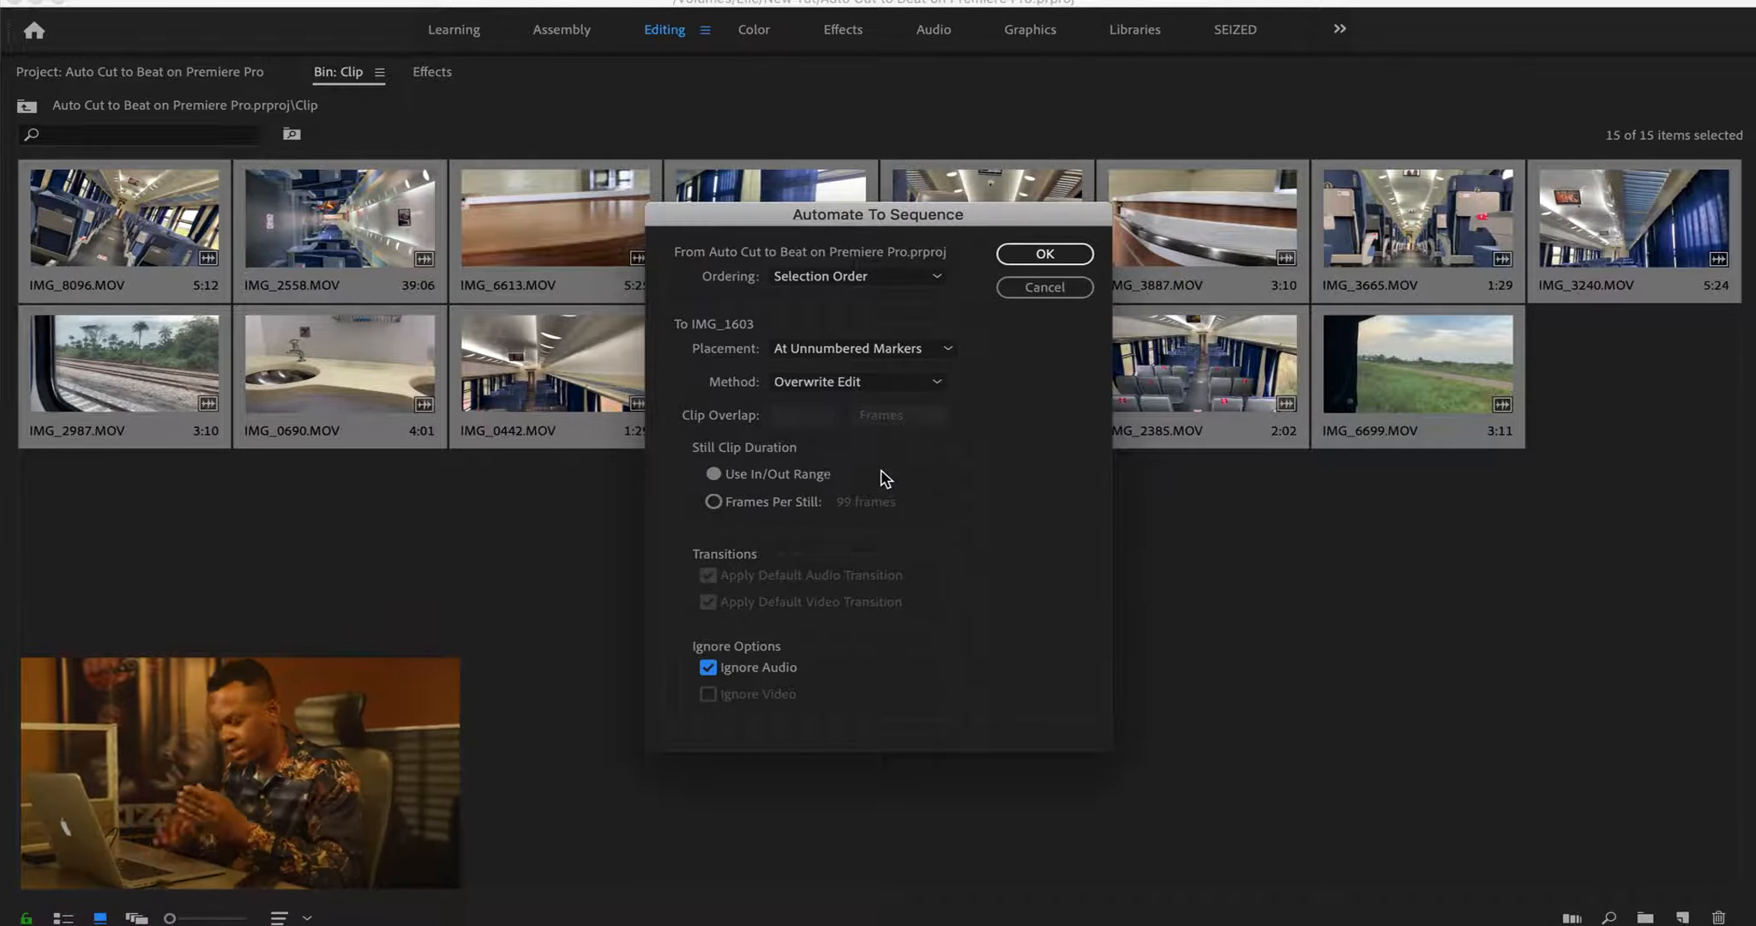
pyautogui.click(1040, 257)
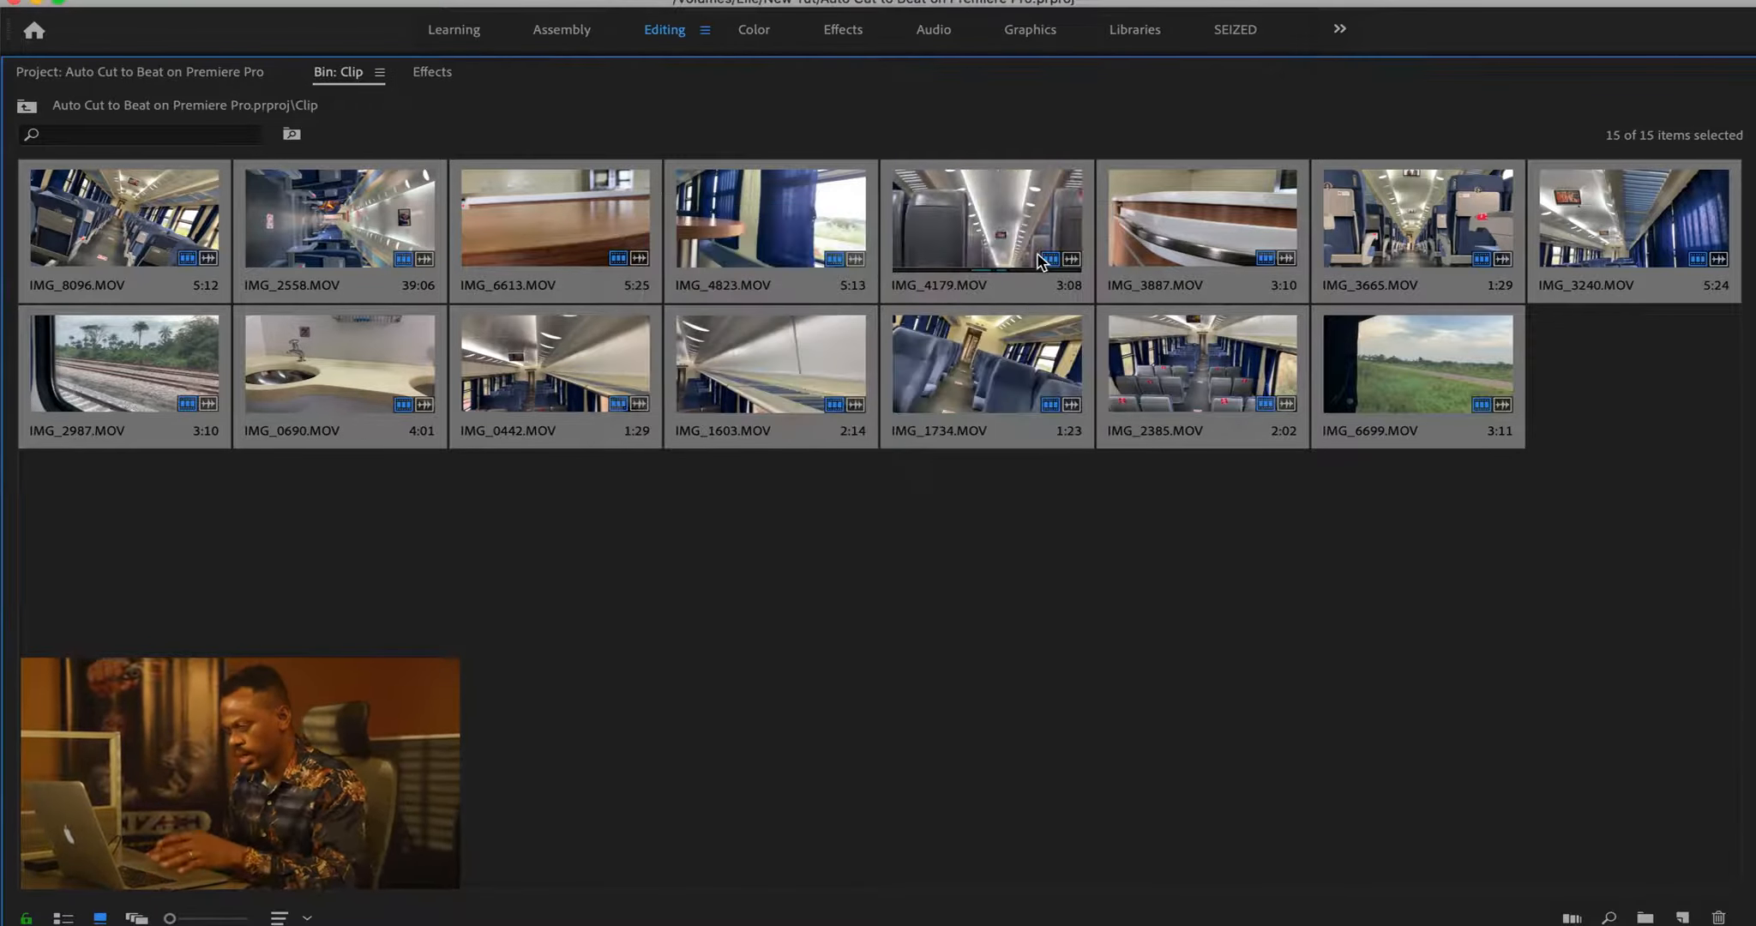
# Step: Restore the full panel layout and review the automated edit from 00:00:00:15, playing and scrubbing through the cuts at the markers
pyautogui.press('`')
pyautogui.click(1027, 641)
pyautogui.moveTo(1030, 643); pyautogui.dragTo(1035, 643)
pyautogui.press('-')
pyautogui.press('-')
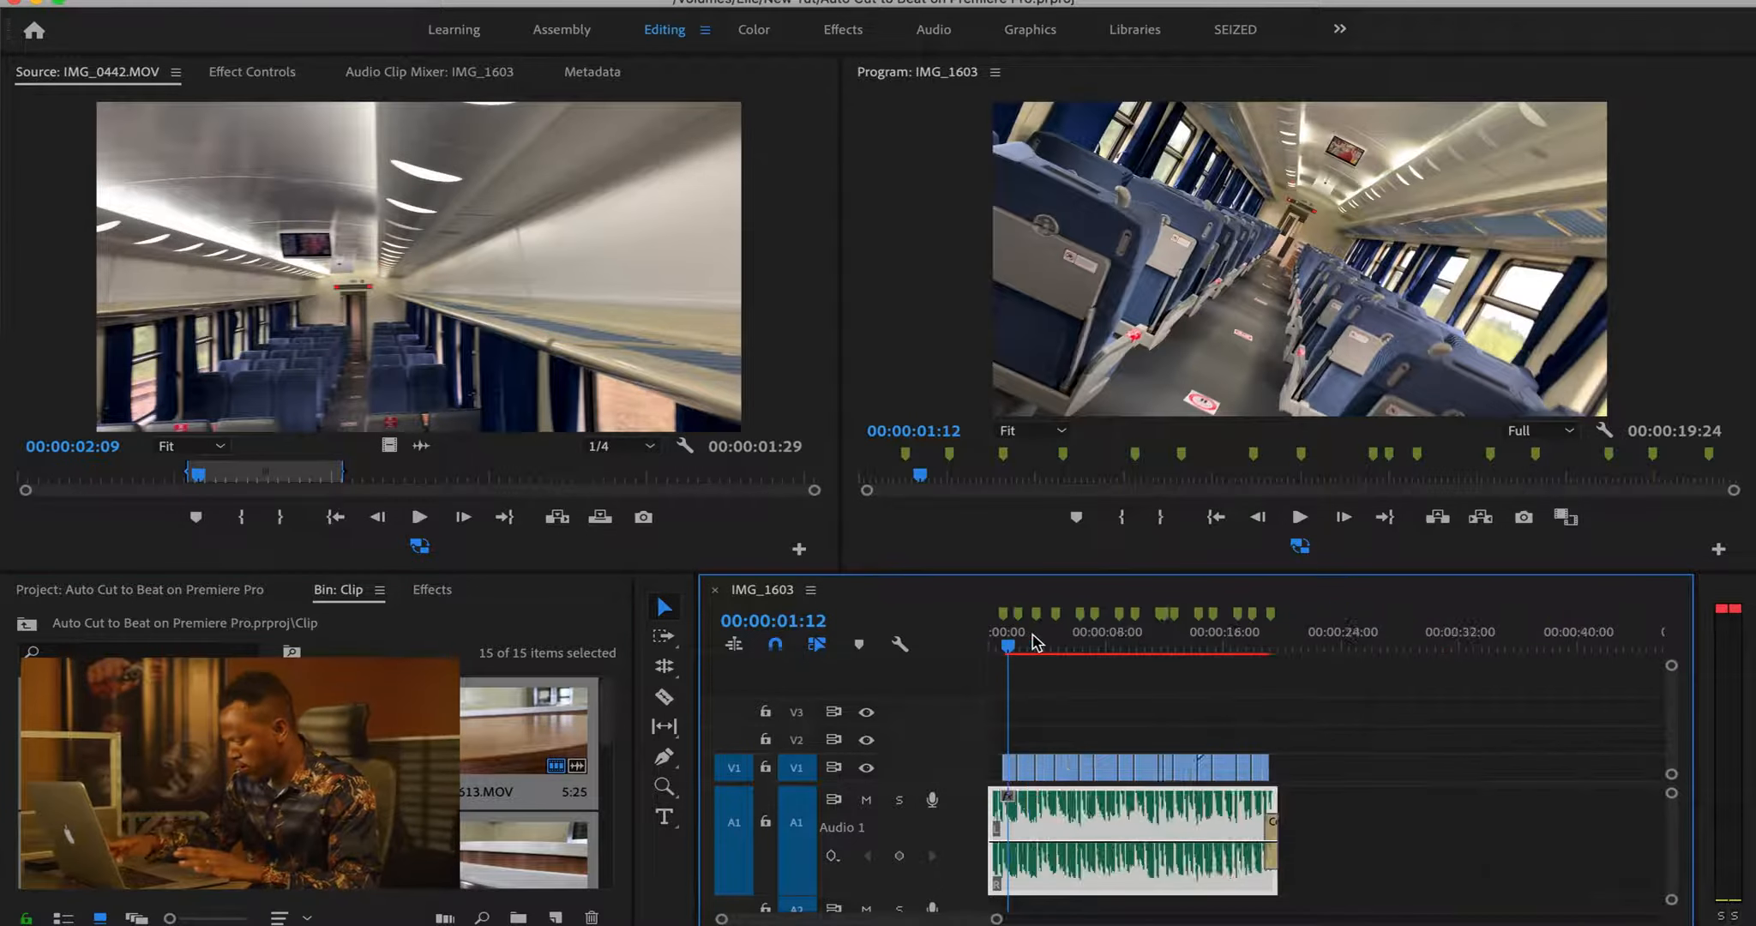
pyautogui.click(994, 647)
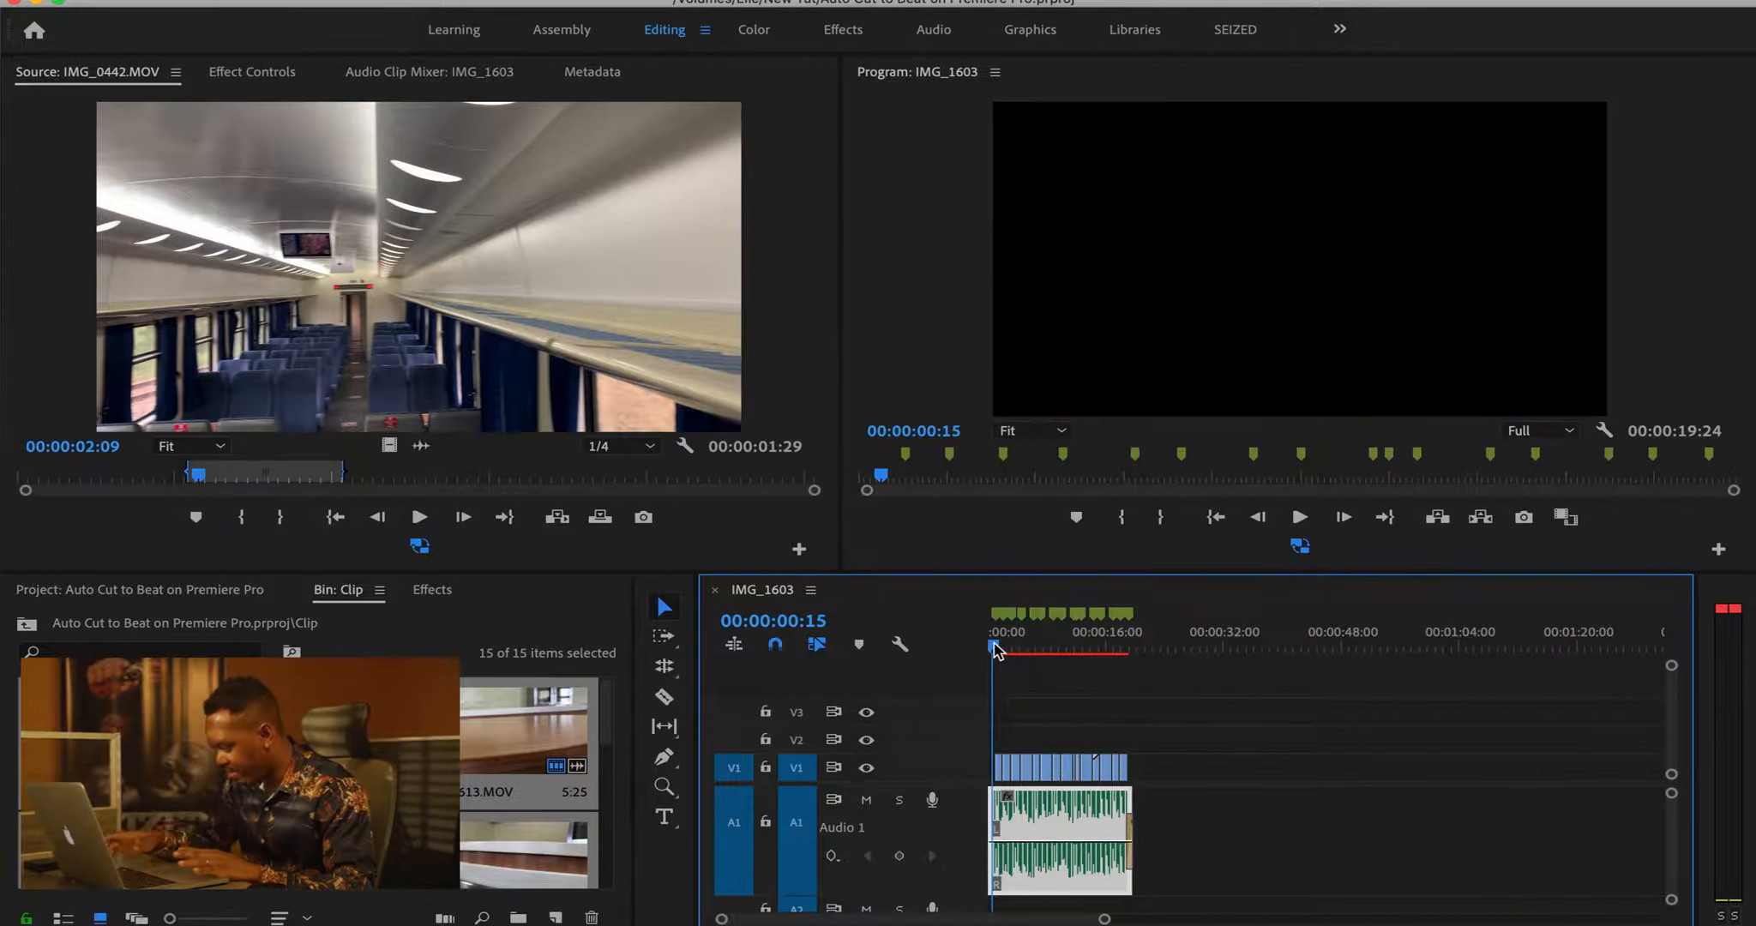
pyautogui.press('\\')
pyautogui.press('space')
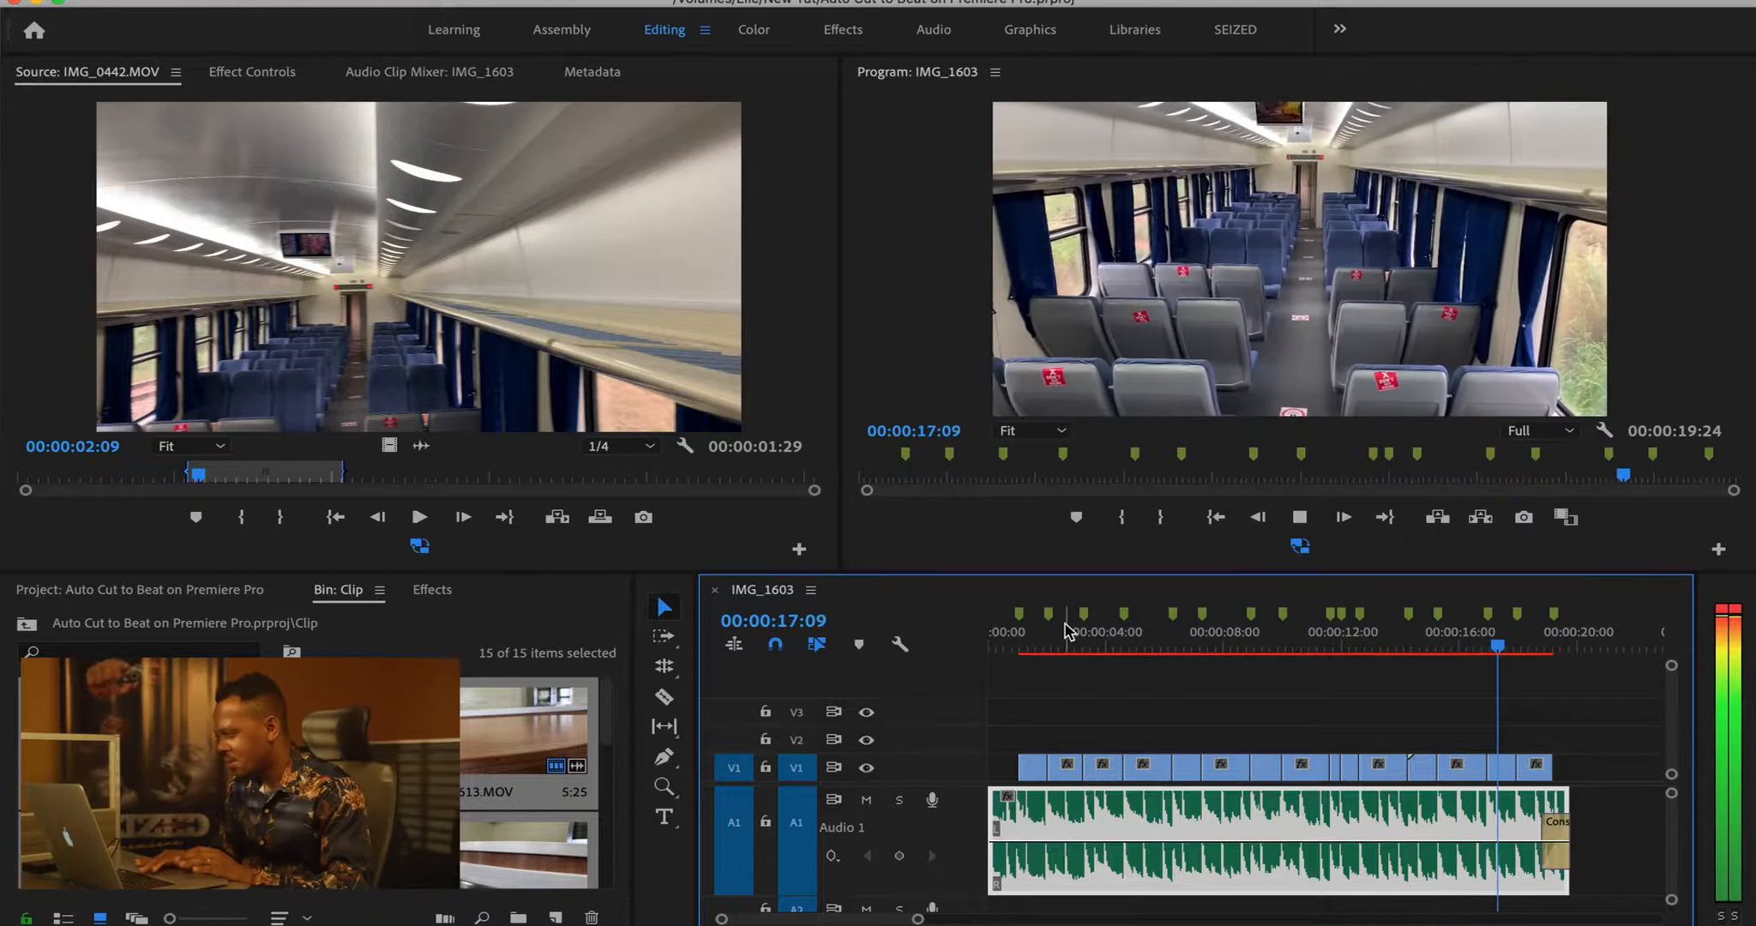
pyautogui.press('space')
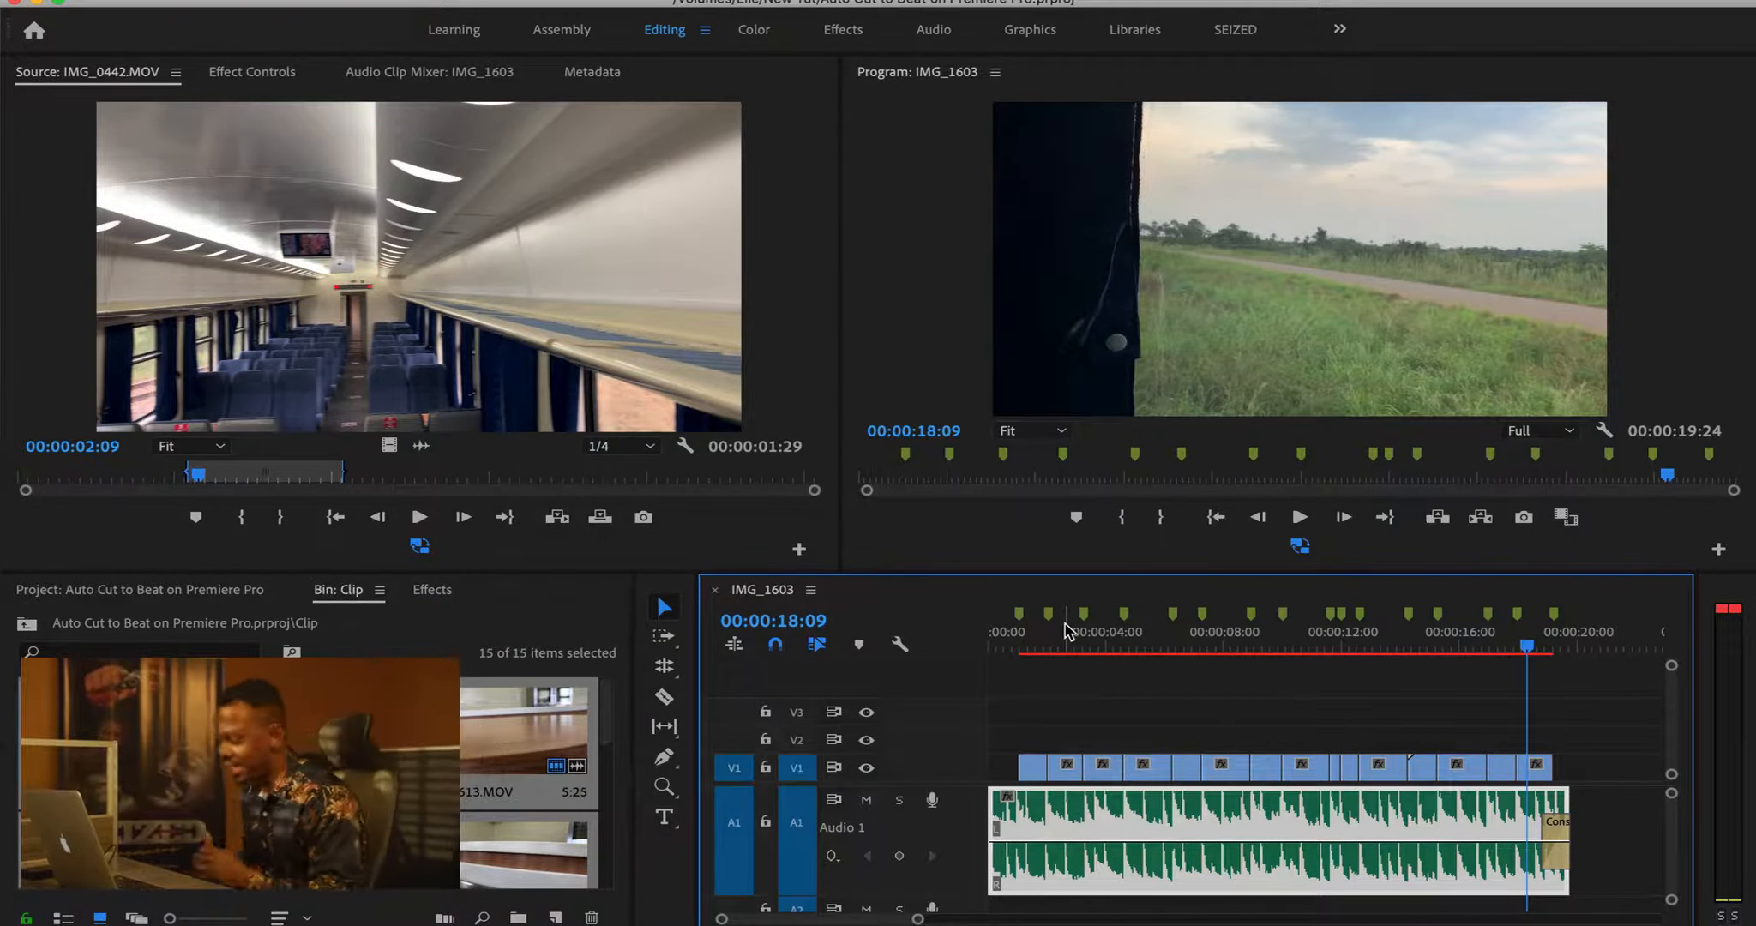
pyautogui.moveTo(1313, 636); pyautogui.dragTo(1271, 634)
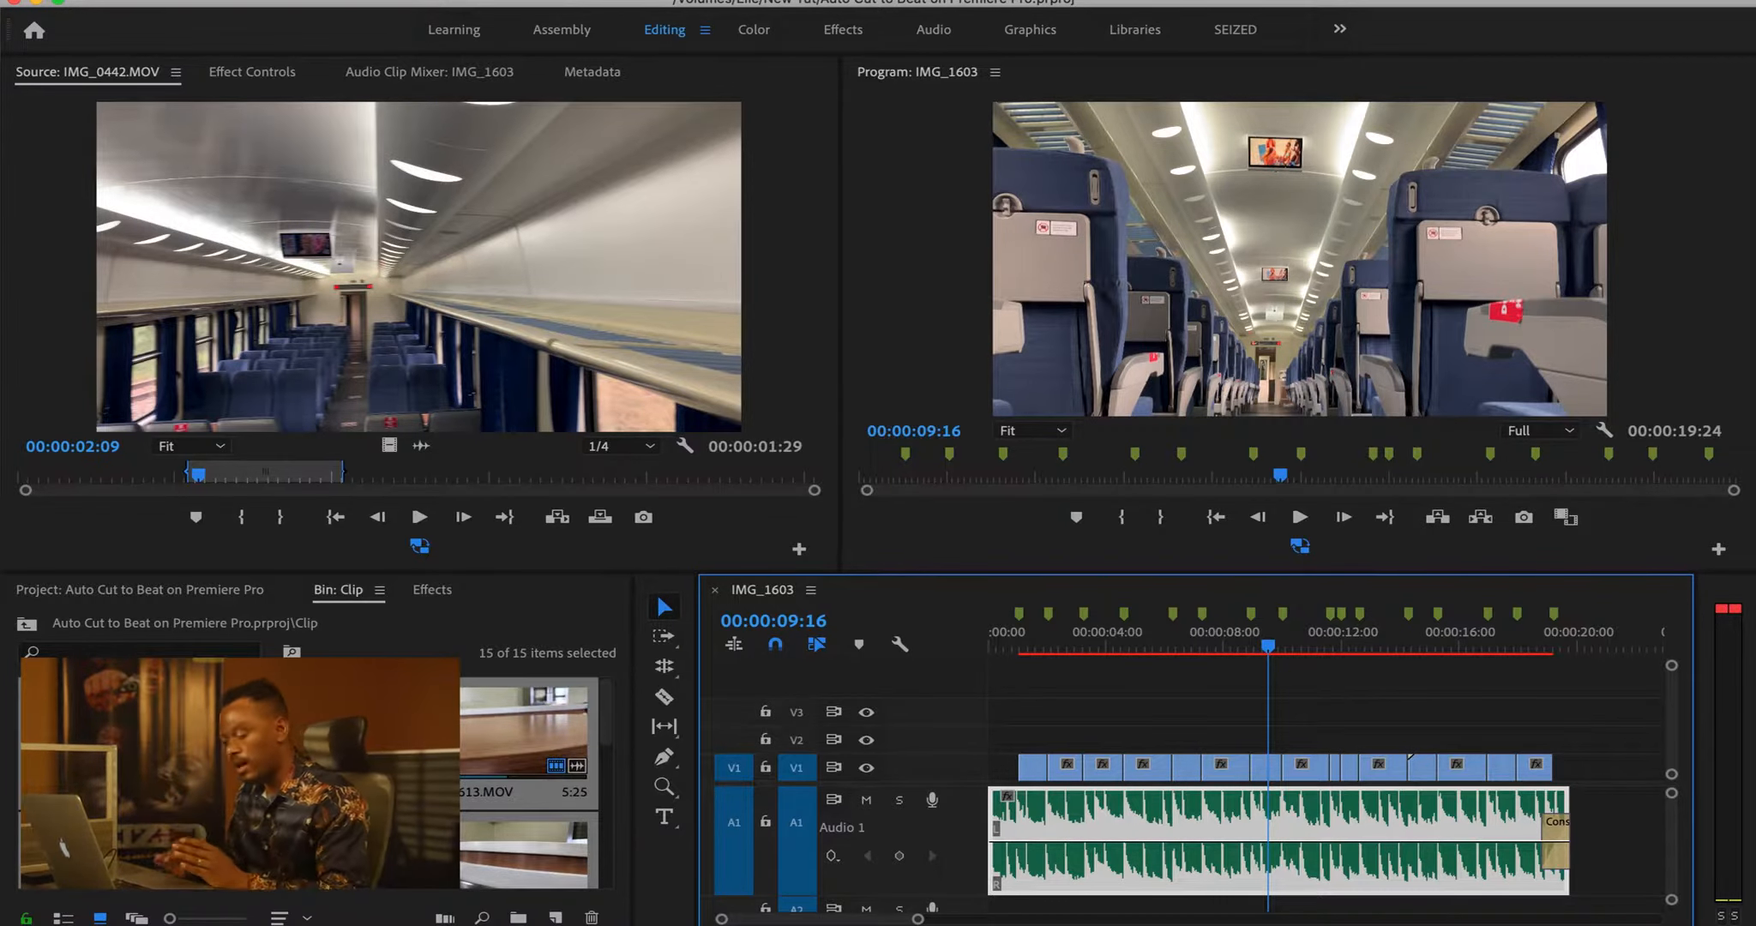
pyautogui.moveTo(1038, 648); pyautogui.dragTo(1372, 656)
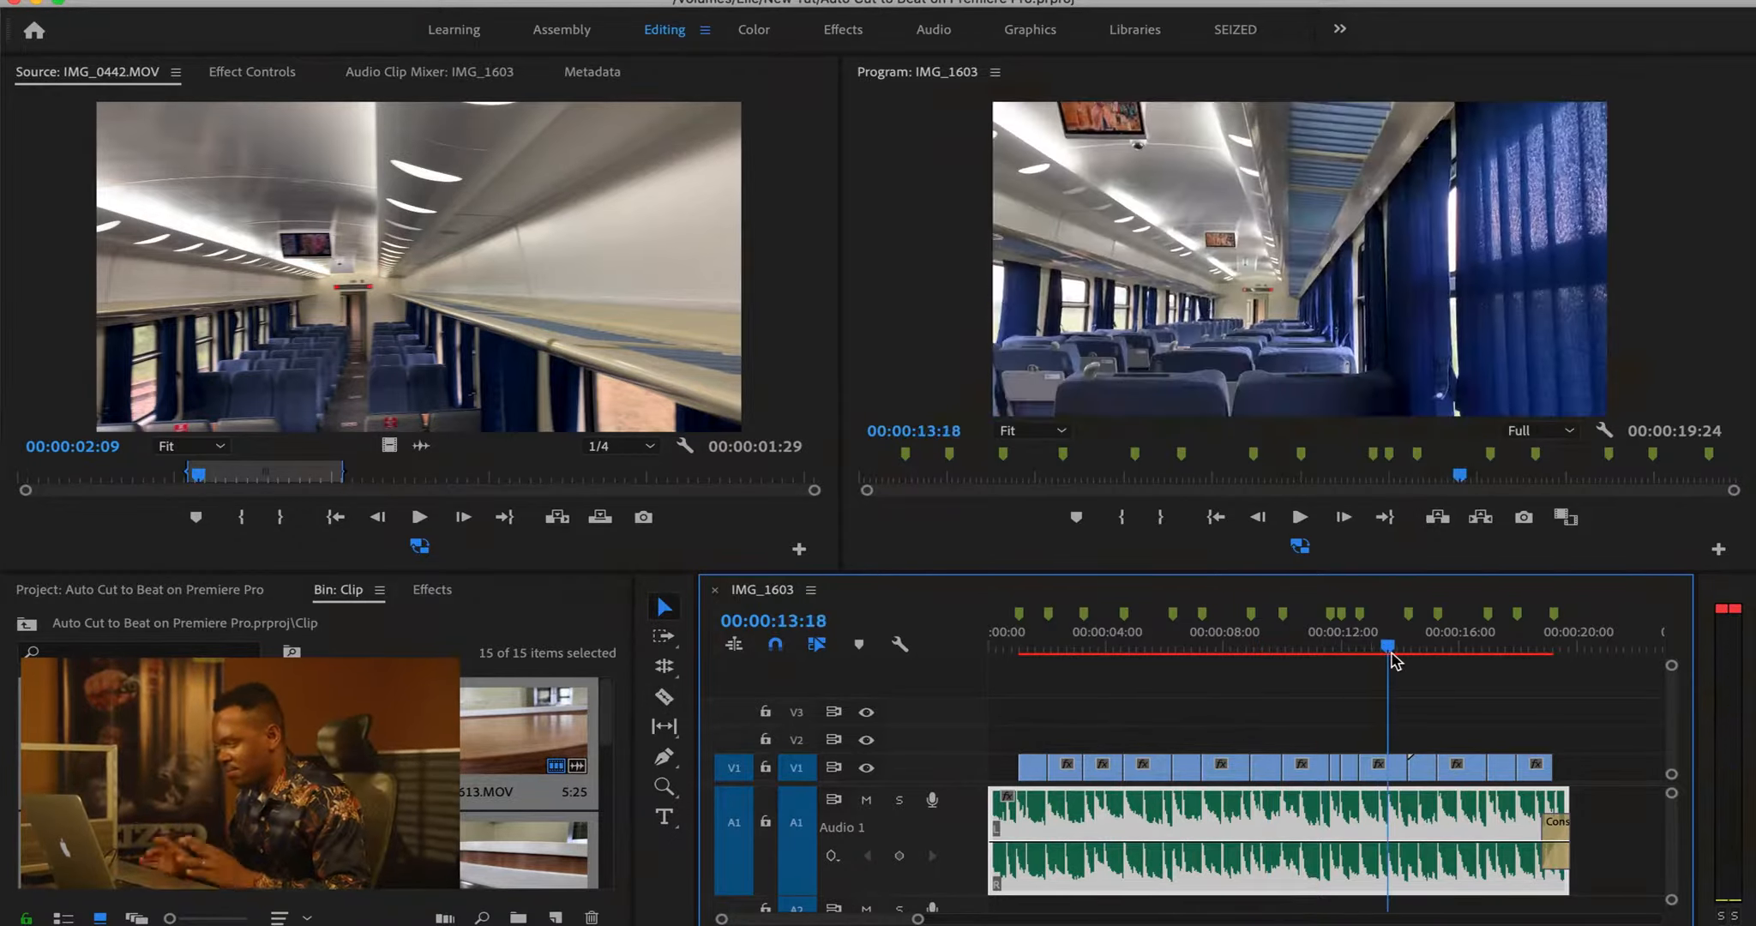